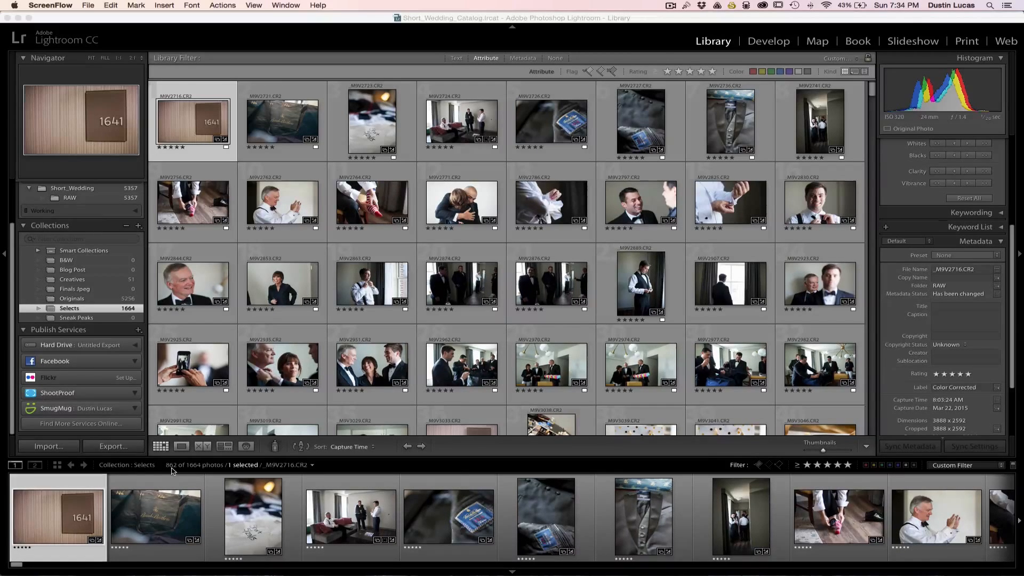
- Sort the Selects photos by File Name, and return the sort order to Capture Time
left_click(350, 448)
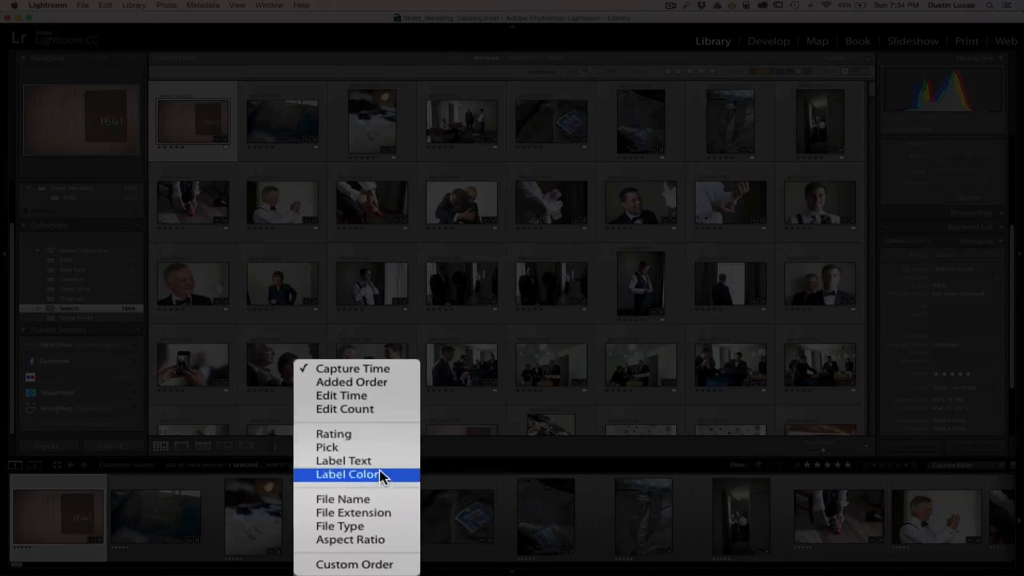
left_click(369, 499)
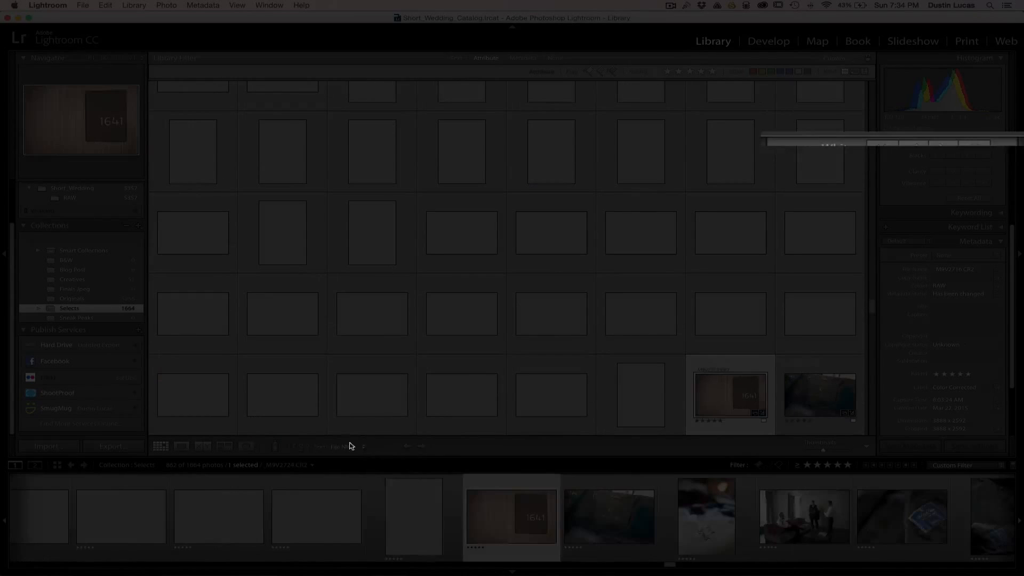
left_click(350, 447)
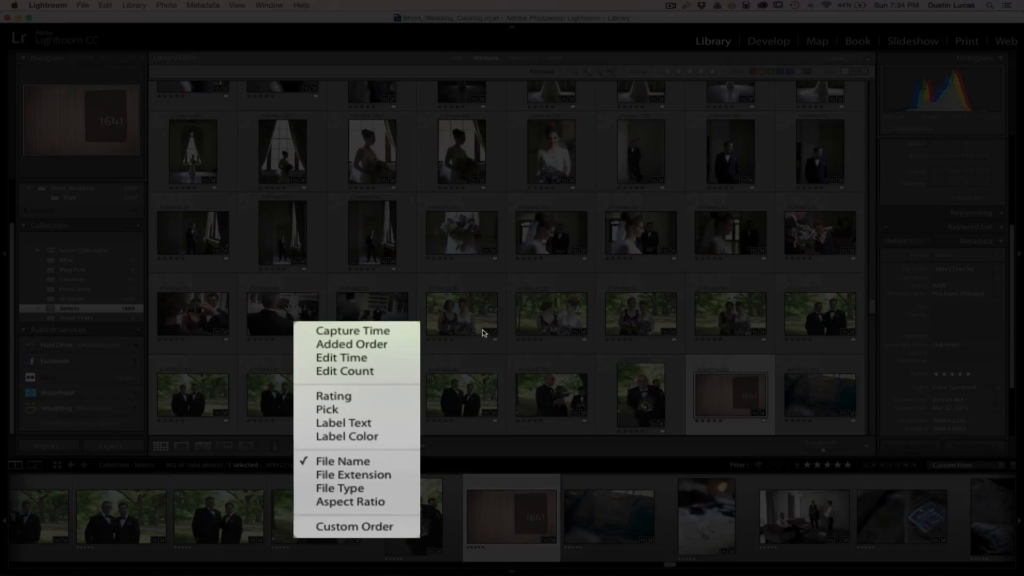
left_click(369, 332)
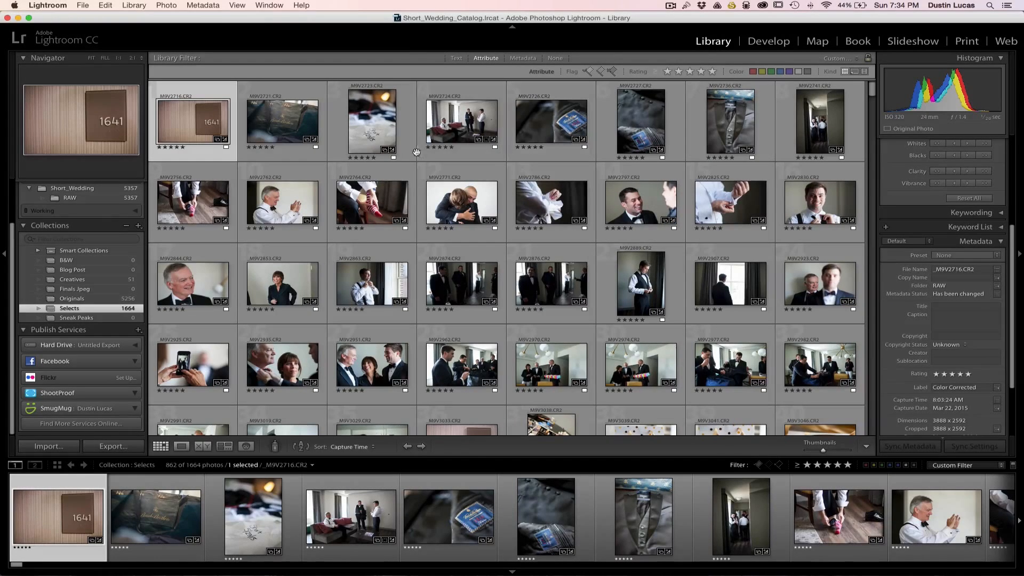
- Show the metadata filter columns above the grid and check how the two cameras' photos are ordered by capture time
left_click(524, 58)
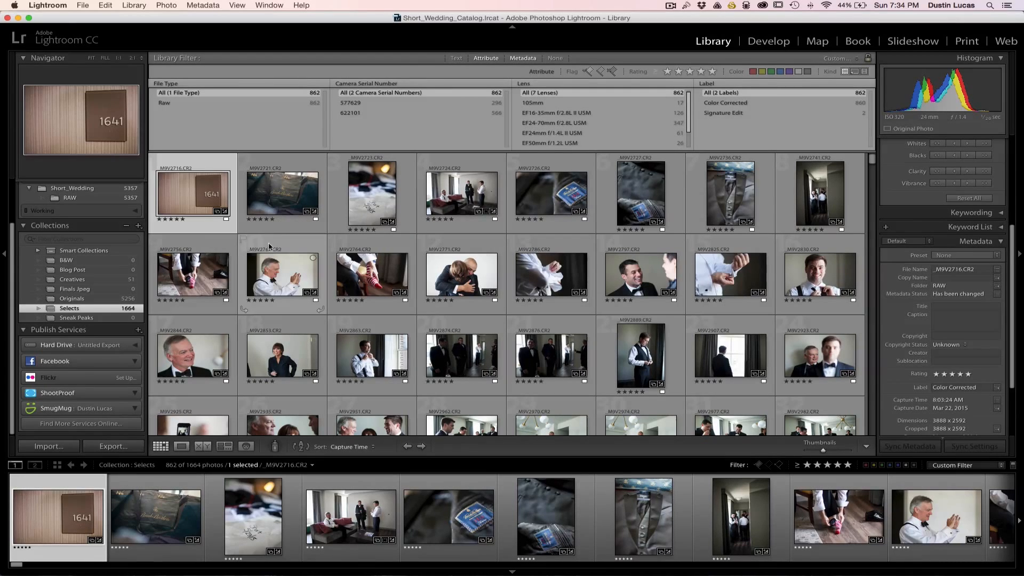
scroll(335, 253, "down", 5)
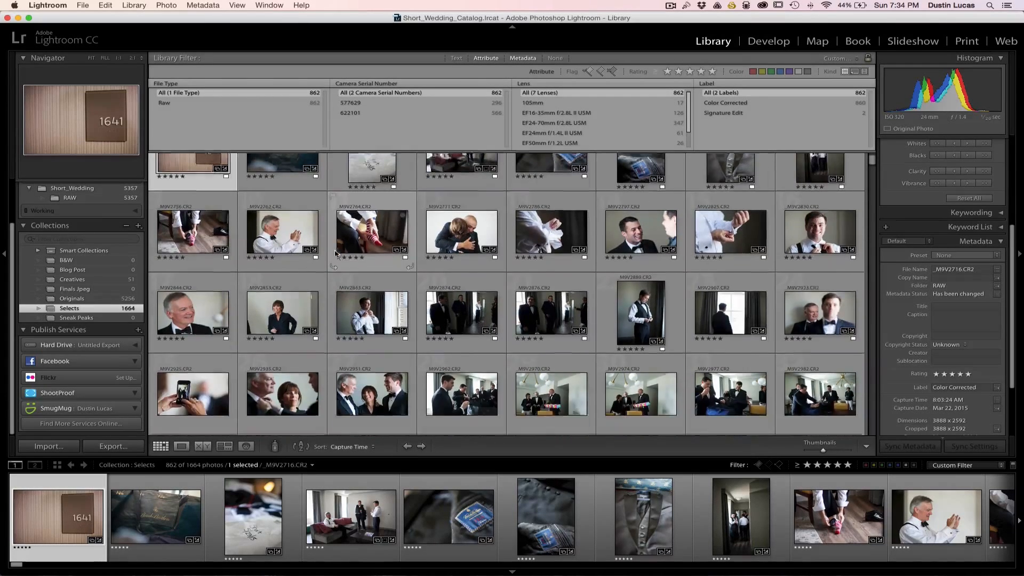
scroll(335, 253, "down", 5)
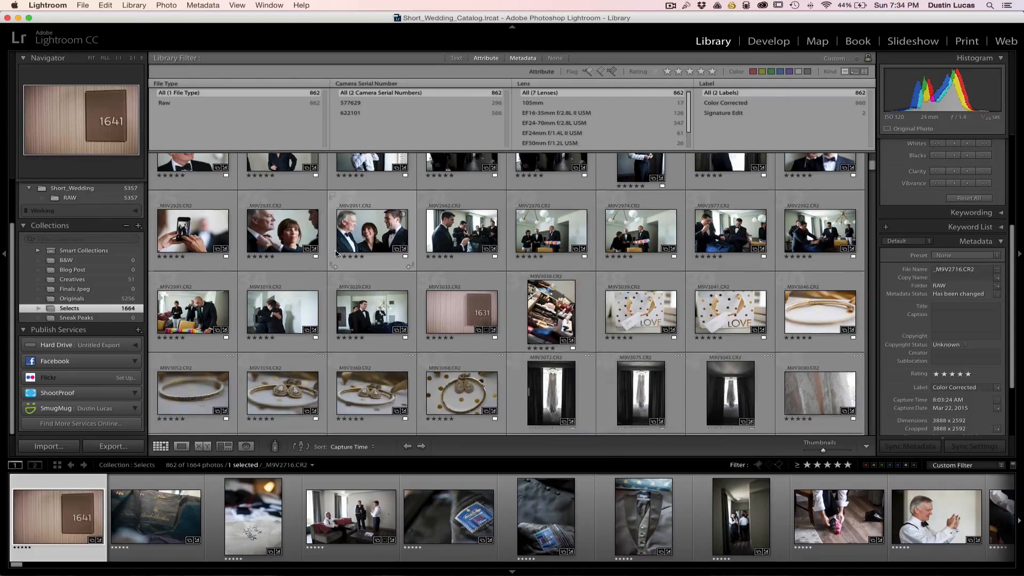
scroll(335, 251, "down", 1)
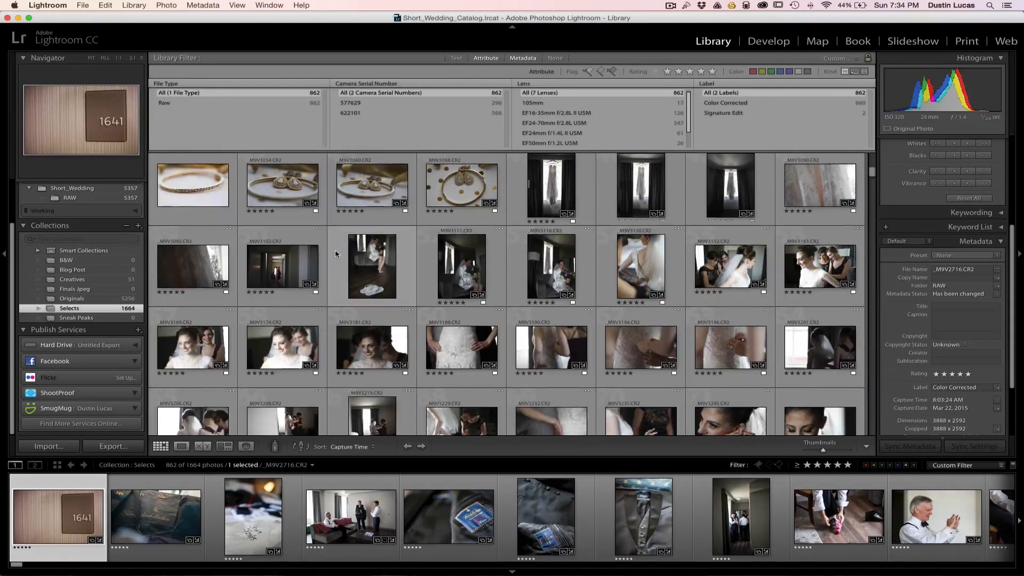
scroll(335, 253, "down", 5)
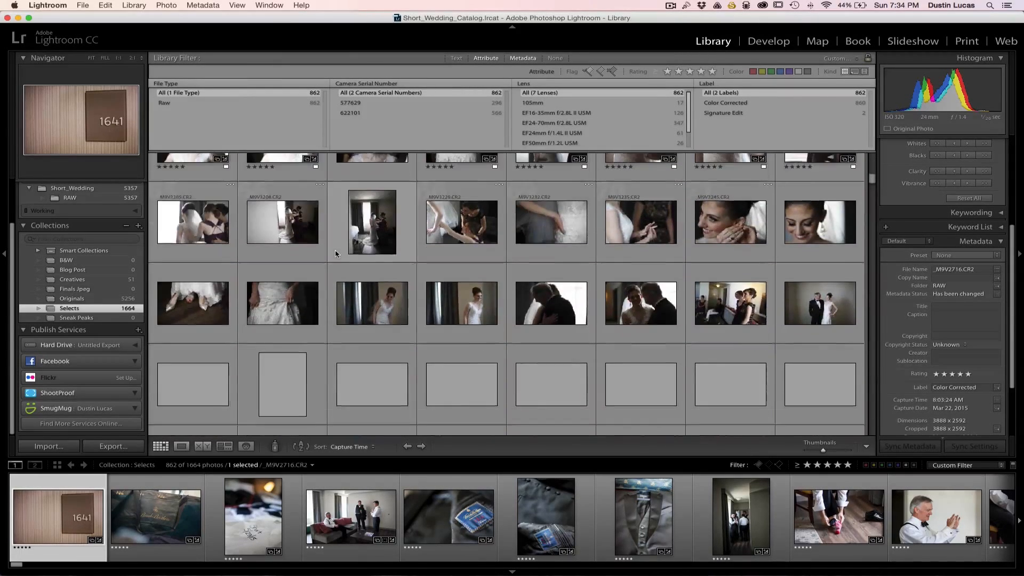
scroll(335, 253, "down", 20)
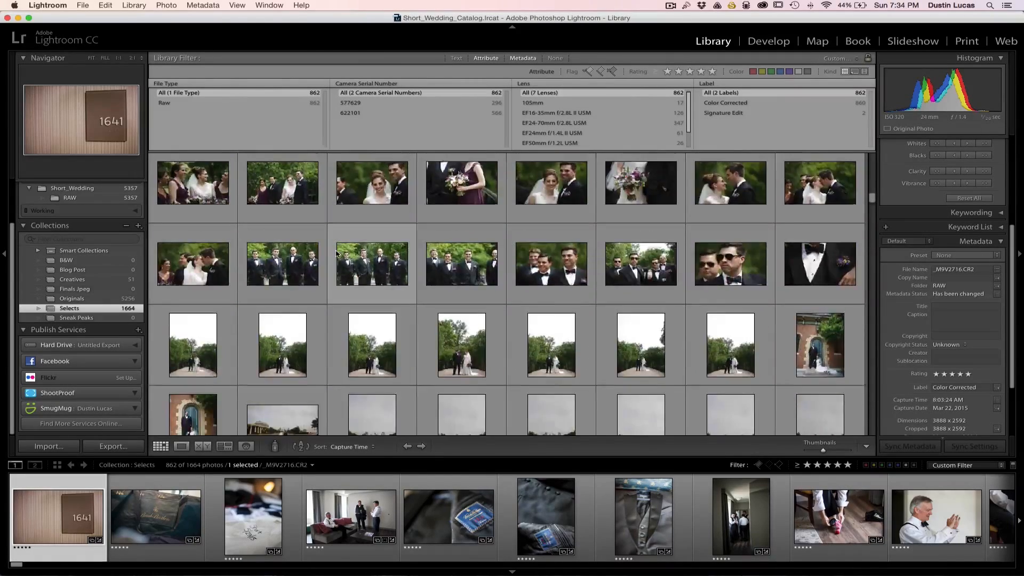
left_click_drag(873, 214, 875, 330)
scroll(744, 300, "down", 15)
scroll(744, 300, "down", 5)
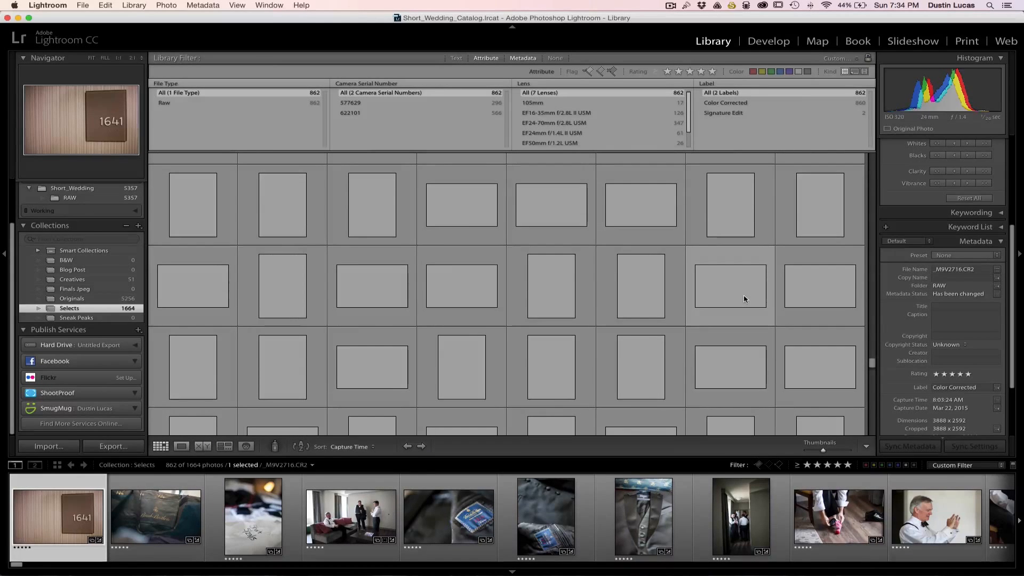
scroll(726, 287, "up", 1)
scroll(725, 286, "down", 1)
scroll(726, 287, "down", 6)
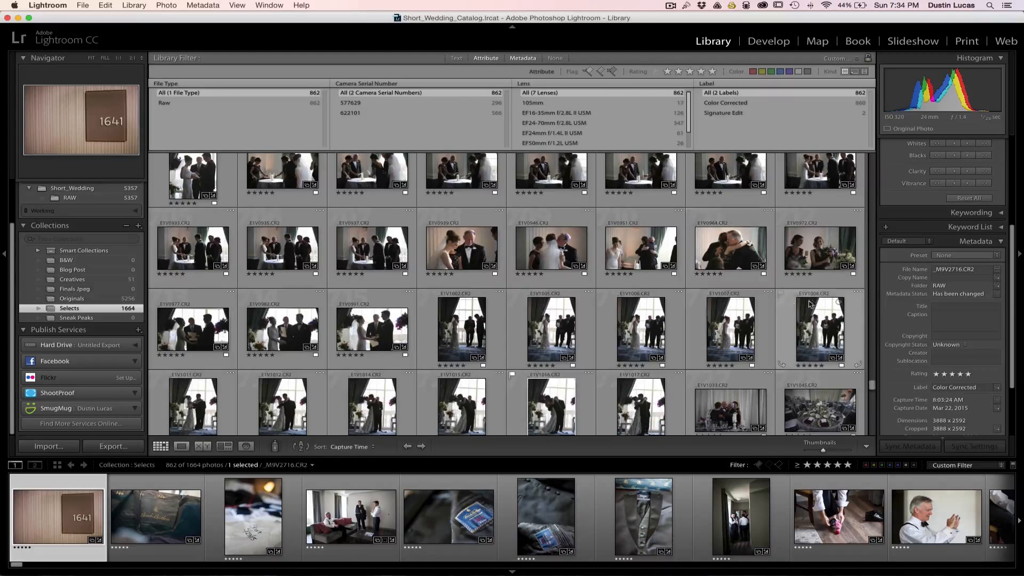
scroll(814, 304, "up", 5)
scroll(814, 305, "up", 8)
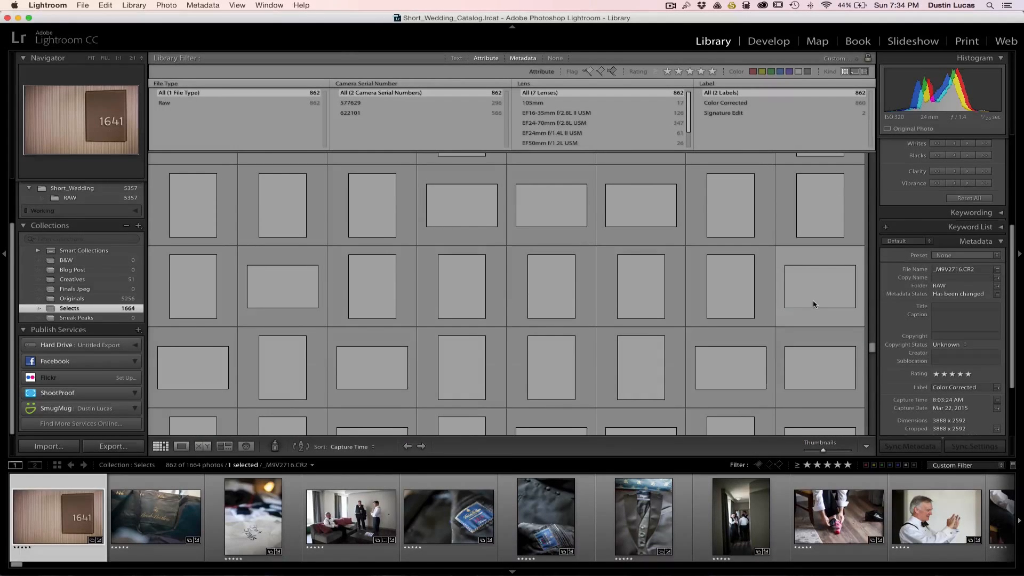
scroll(877, 307, "up", 3)
scroll(878, 306, "up", 20)
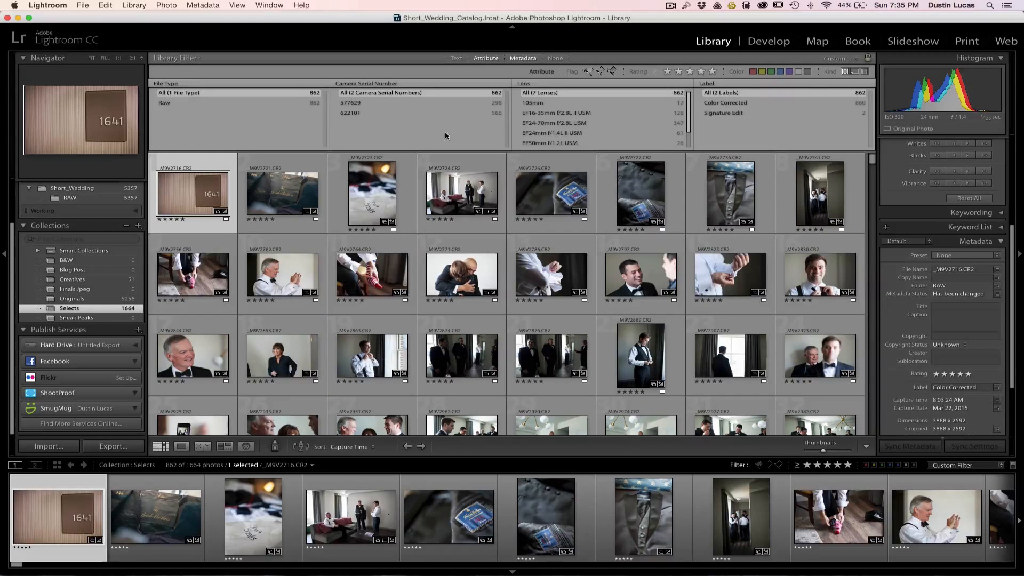
- Filter to camera serial number 622101 and flag the couple's portrait _E1V9639.CR2 as a pick
left_click(398, 115)
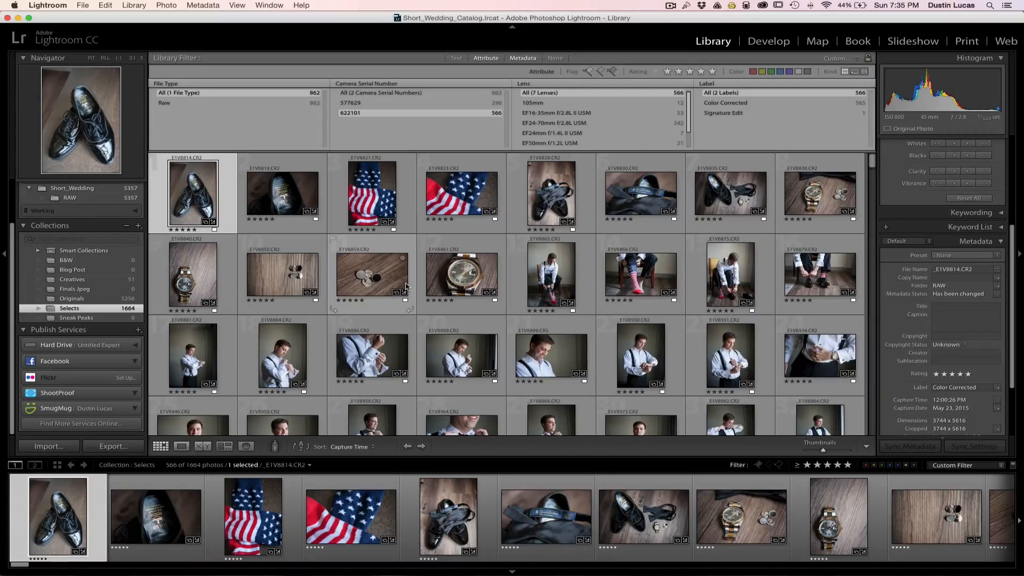
scroll(406, 286, "down", 15)
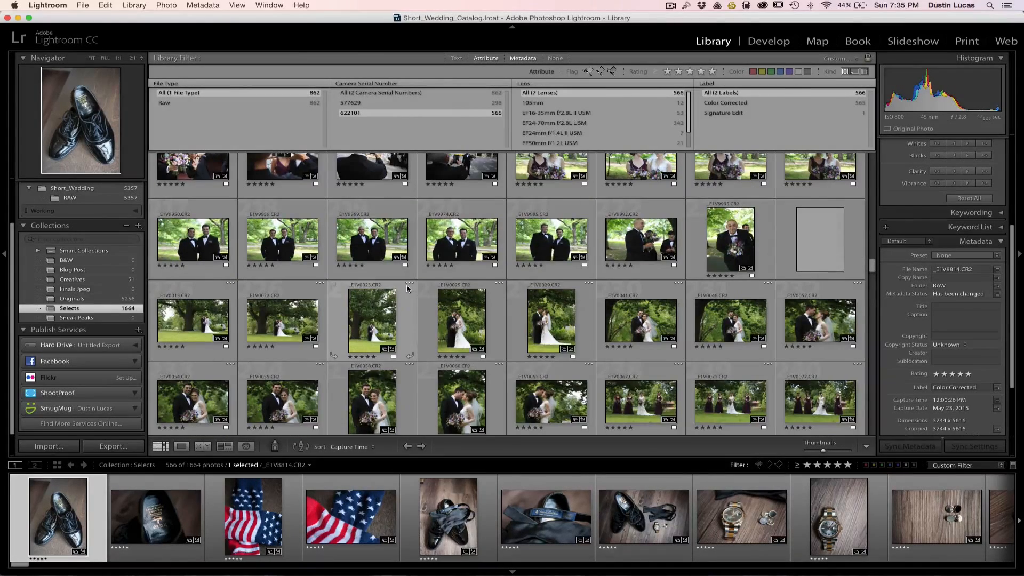
scroll(406, 288, "up", 5)
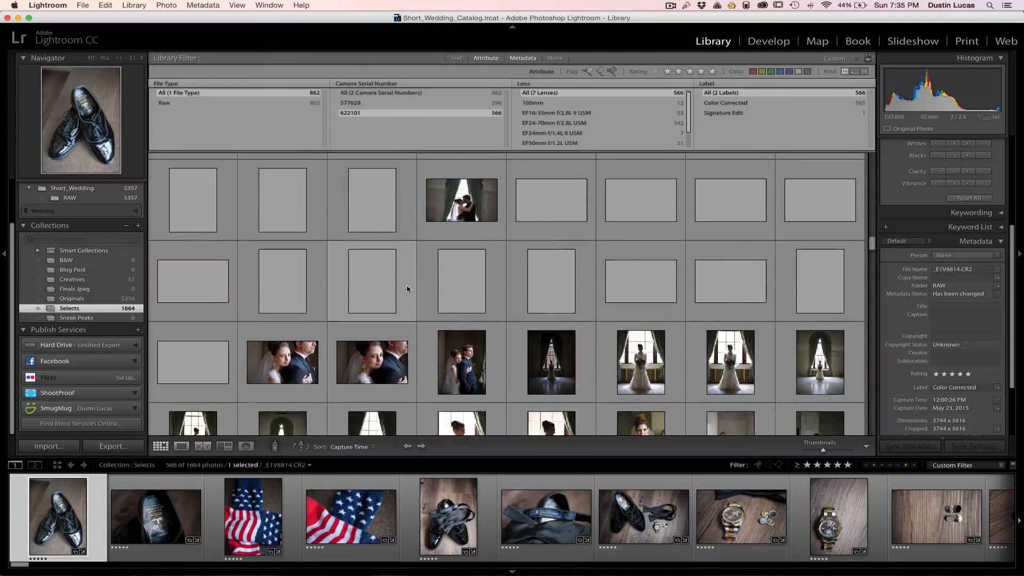
scroll(407, 289, "up", 2)
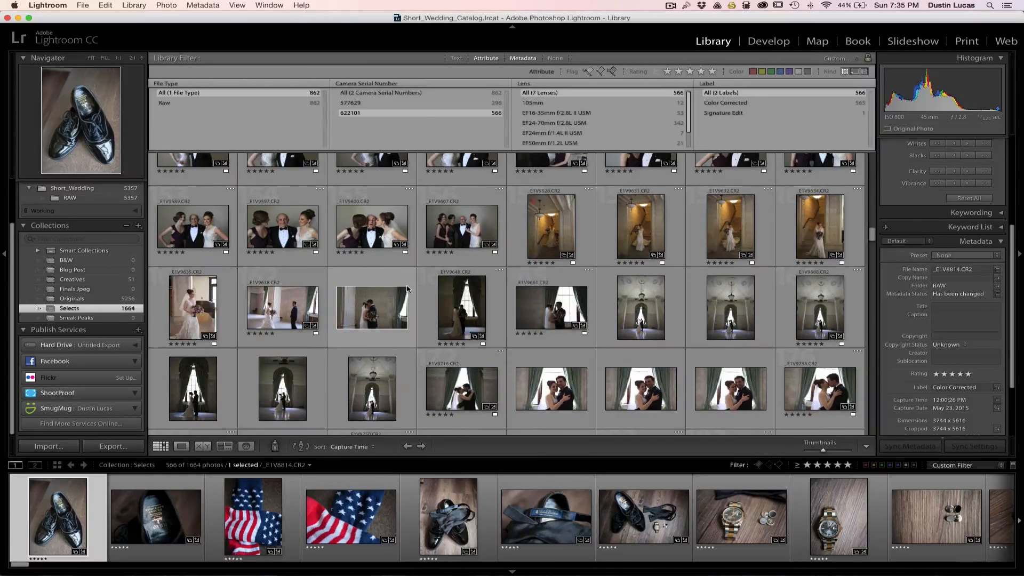
left_click(379, 305)
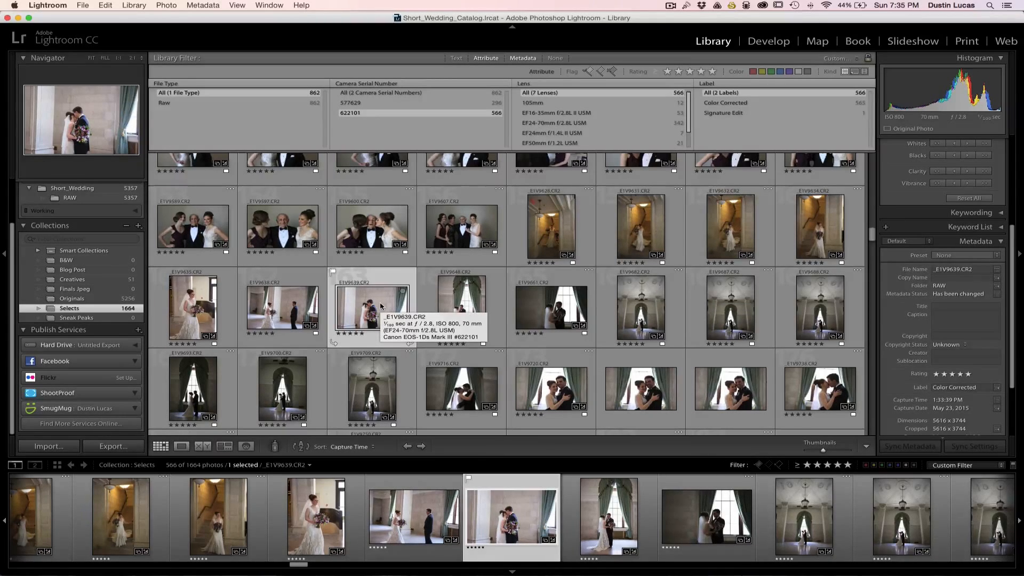
key("p")
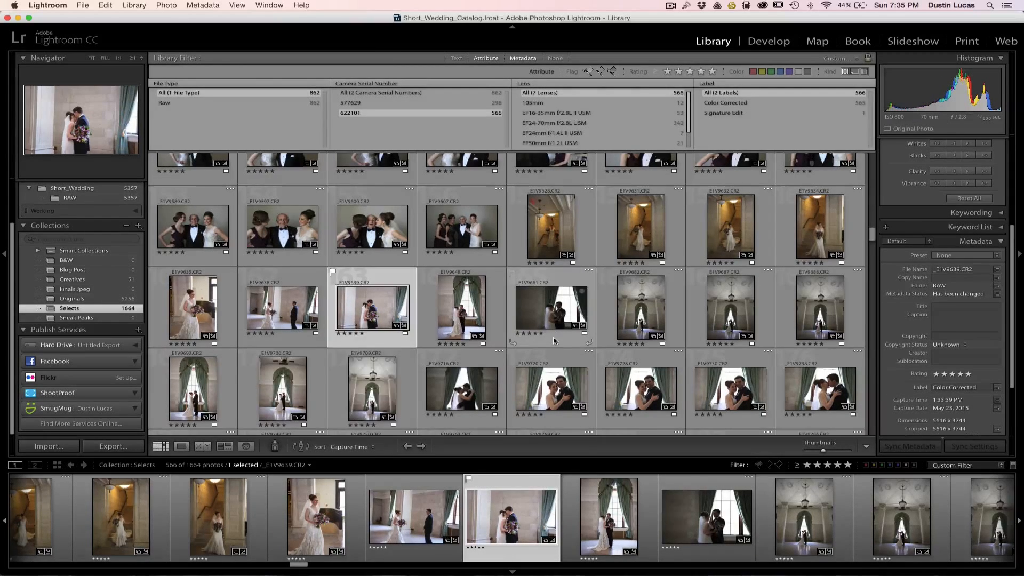
- Find and select the flagged window-lit ceremony photo _E1V1016.CR2 among the same camera's photos
scroll(561, 320, "down", 10)
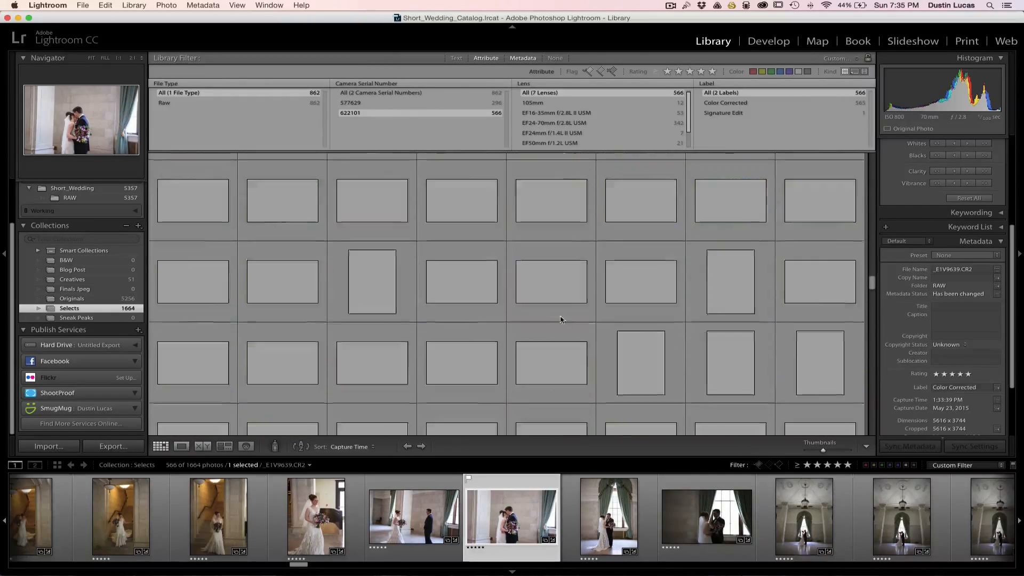
scroll(561, 320, "down", 10)
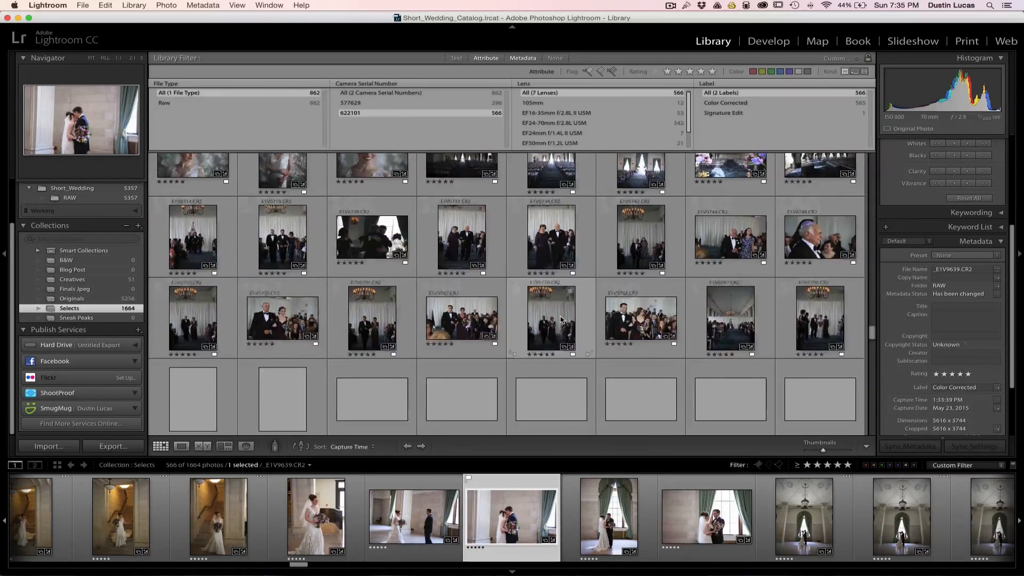
scroll(561, 320, "up", 2)
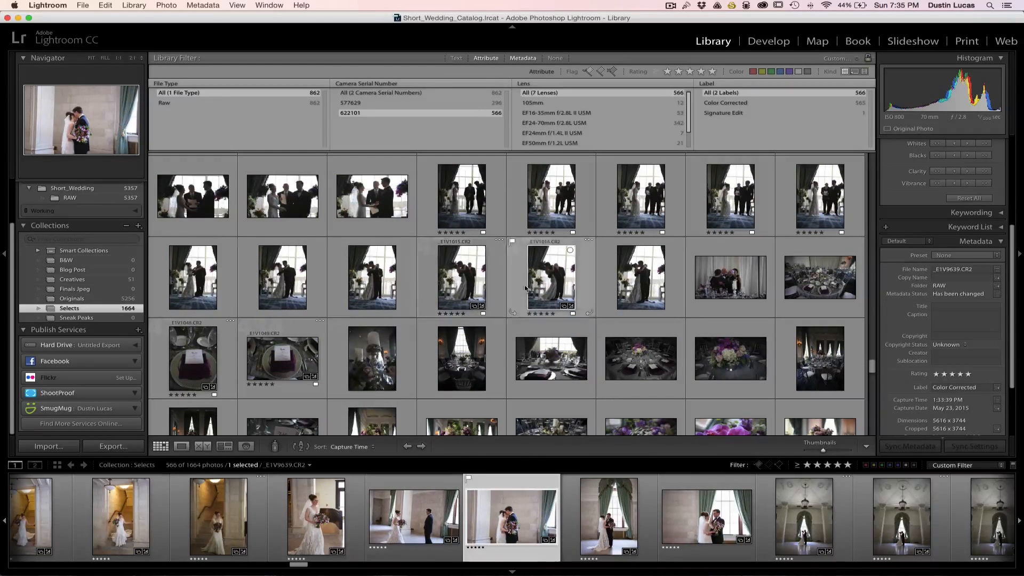
left_click(514, 243)
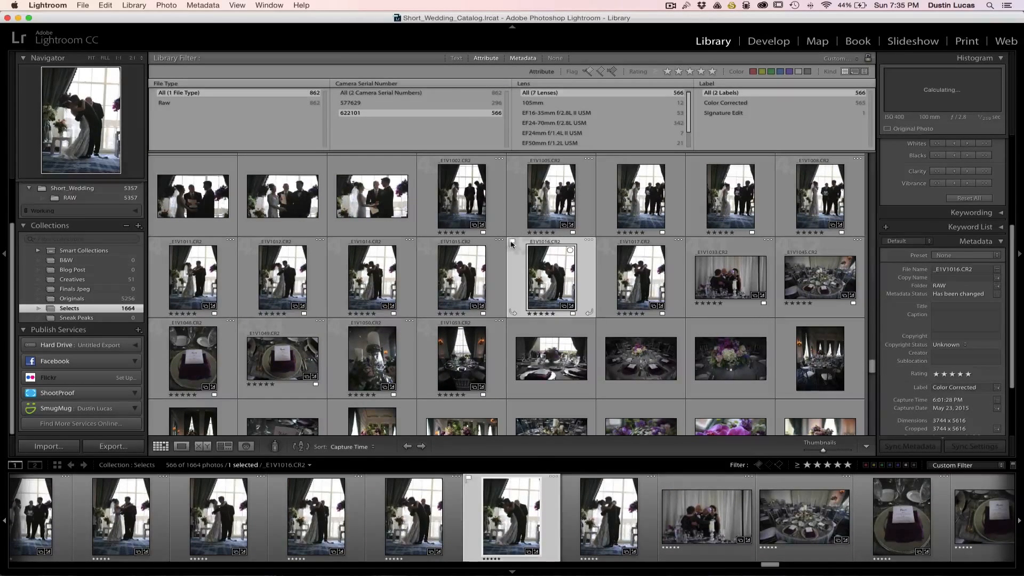
- Filter to camera serial number 577629 and look through its photos for moments matching the other camera
left_click(454, 102)
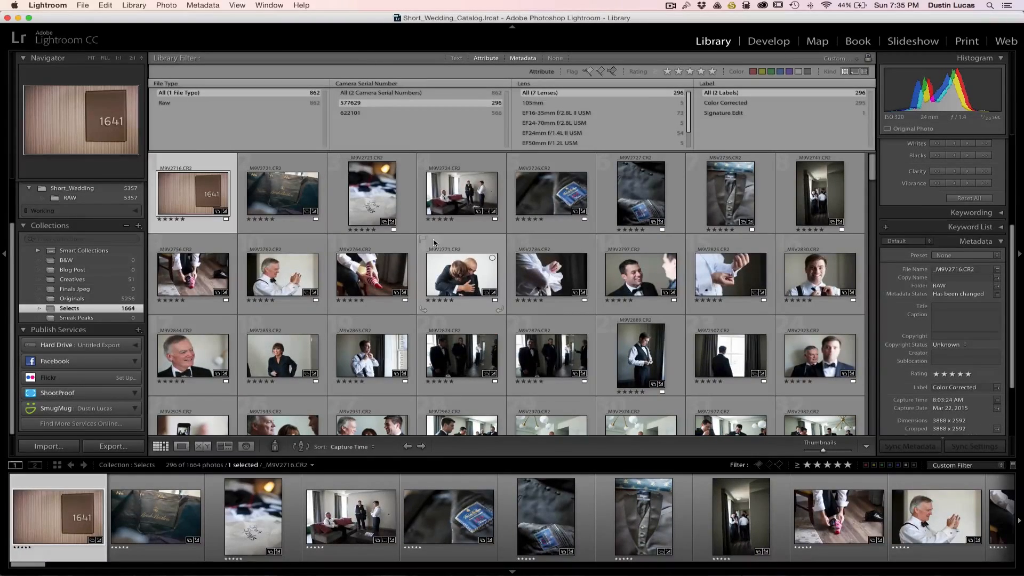
scroll(434, 244, "down", 15)
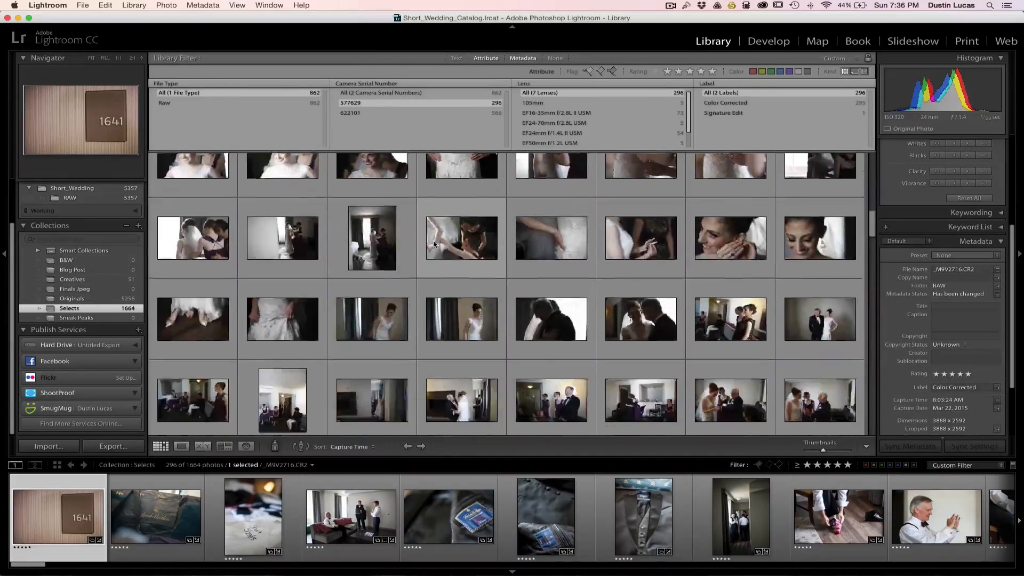
scroll(433, 243, "down", 5)
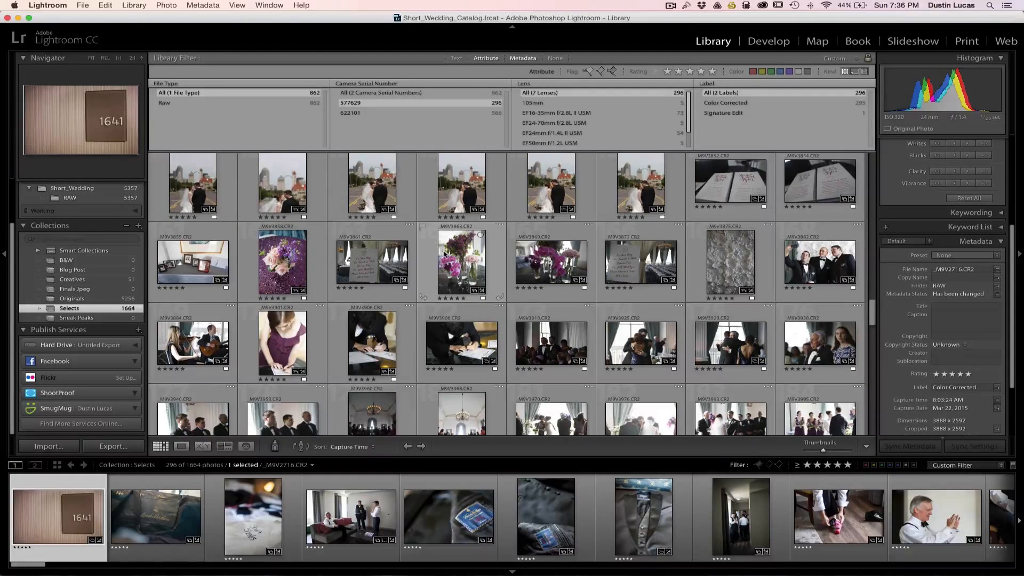
scroll(445, 255, "up", 10)
scroll(444, 255, "up", 5)
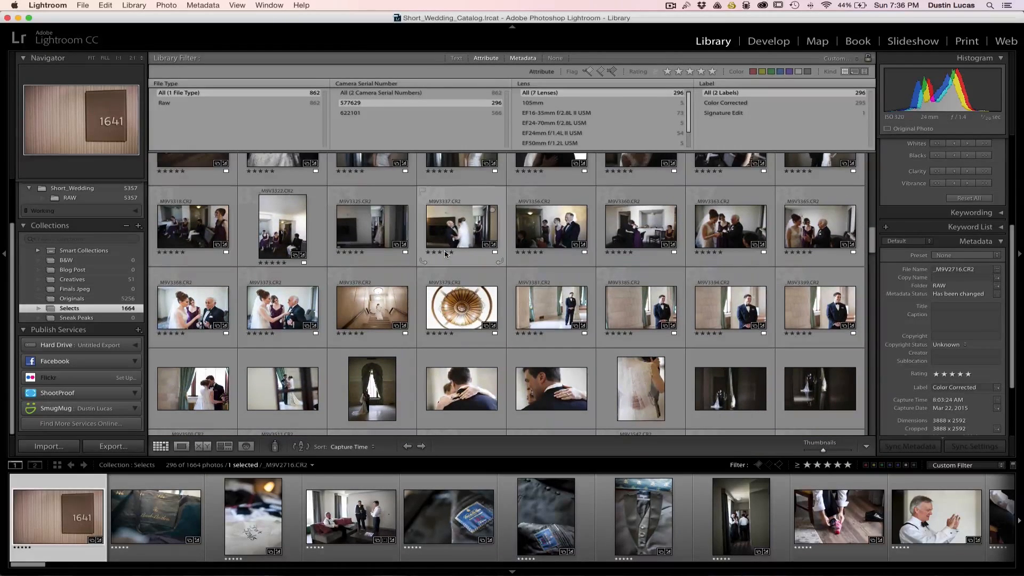
scroll(445, 255, "down", 4)
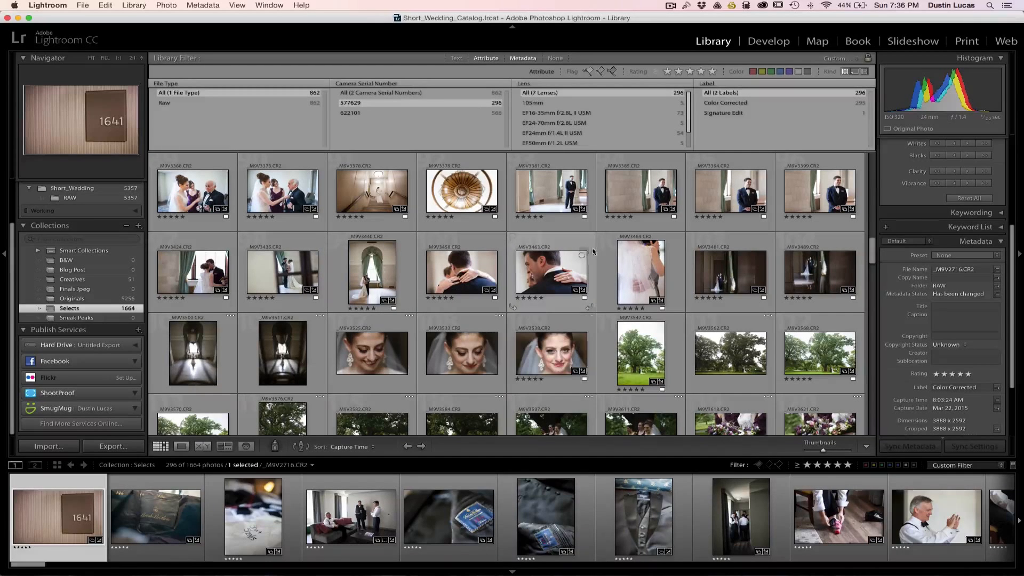
- Remove the master-photo and camera restrictions, limit the five-star photos to flagged ones, and leave none selected
left_click(844, 72)
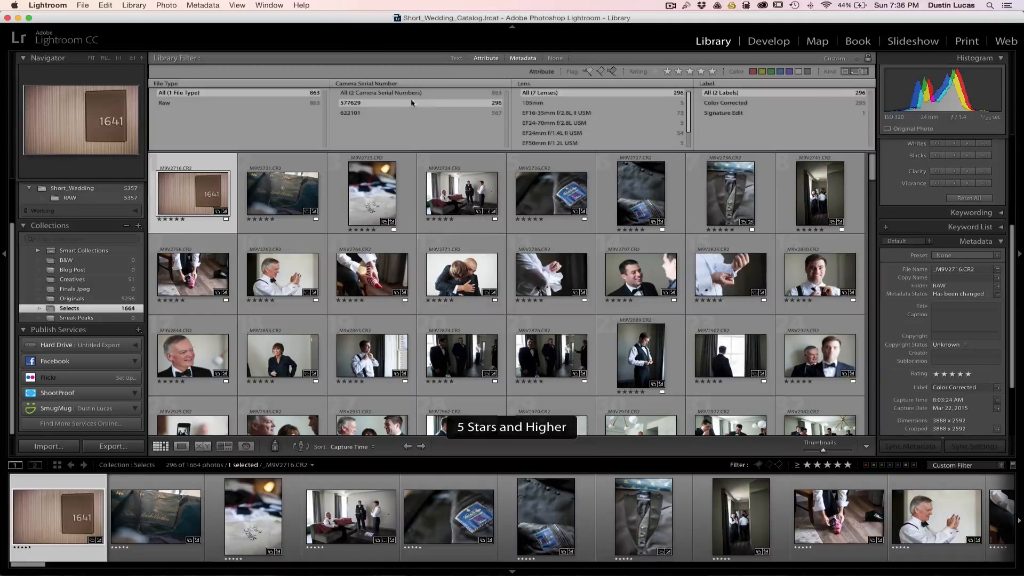
left_click(487, 94)
left_click(600, 71)
left_click(588, 72)
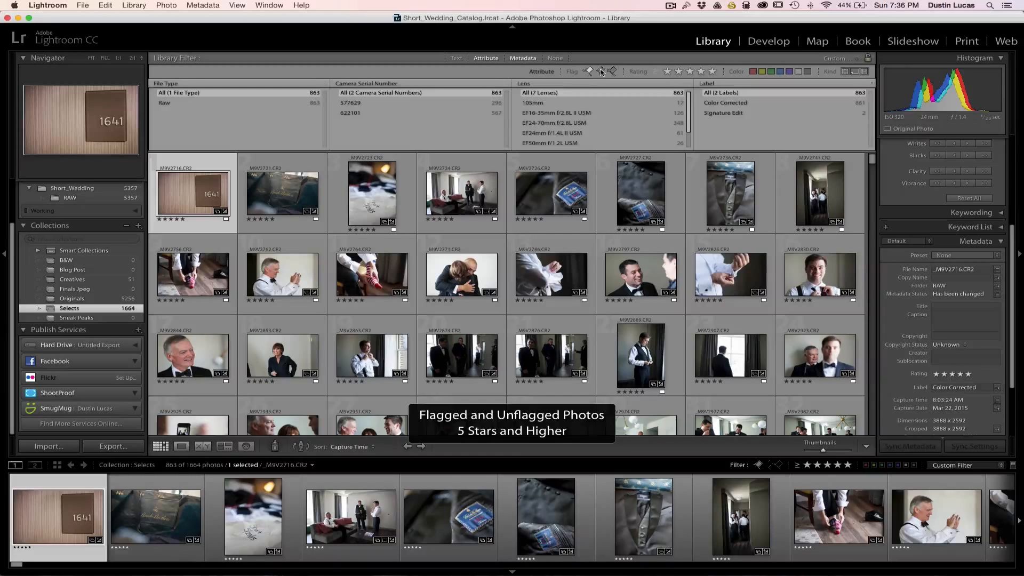
left_click(600, 72)
left_click(589, 72)
left_click(589, 72)
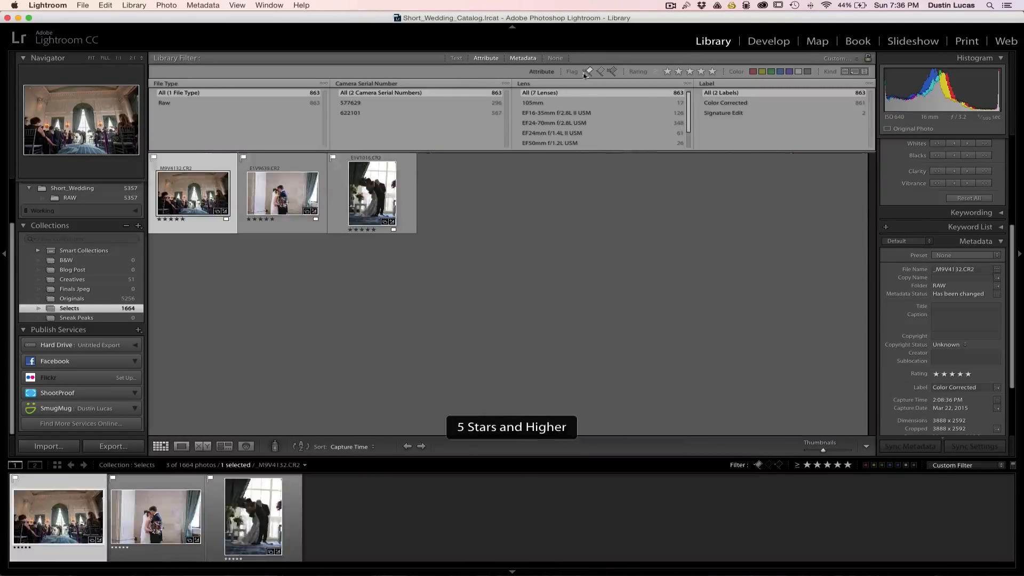
left_click(266, 208)
left_click(282, 256)
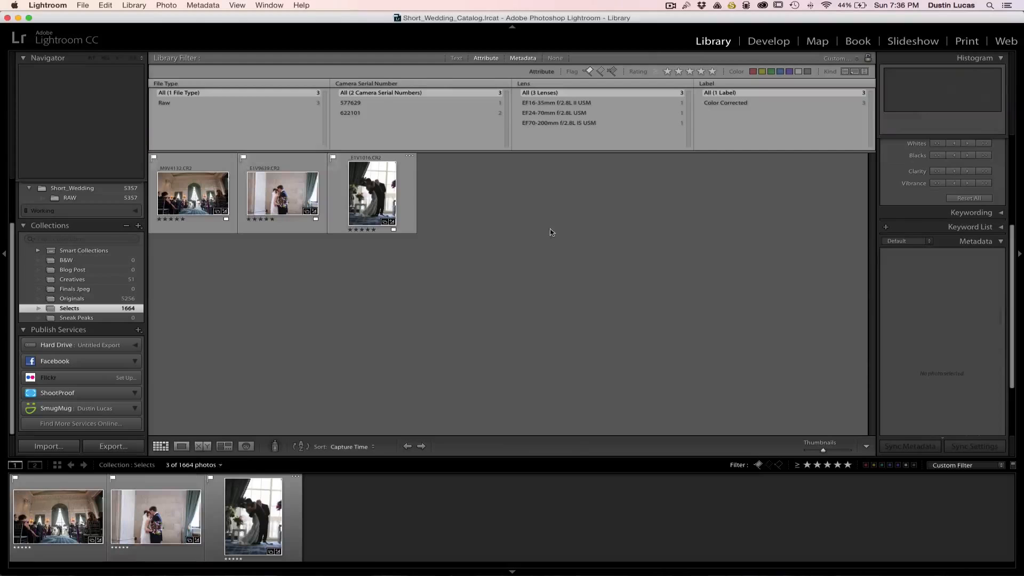
- Clear the star rating and flag filters and open the Originals collection
left_click(712, 73)
left_click(589, 71)
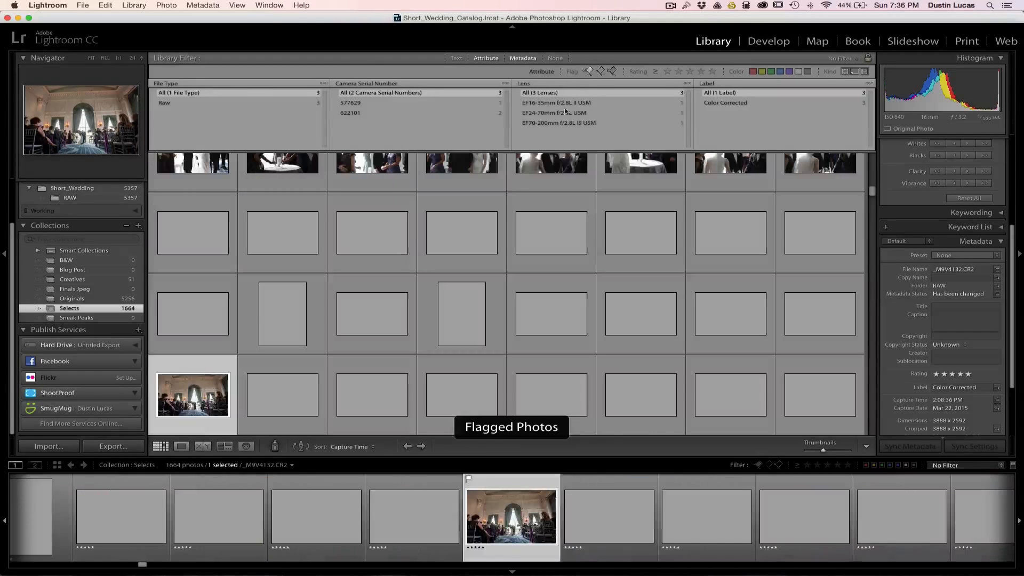
left_click(72, 299)
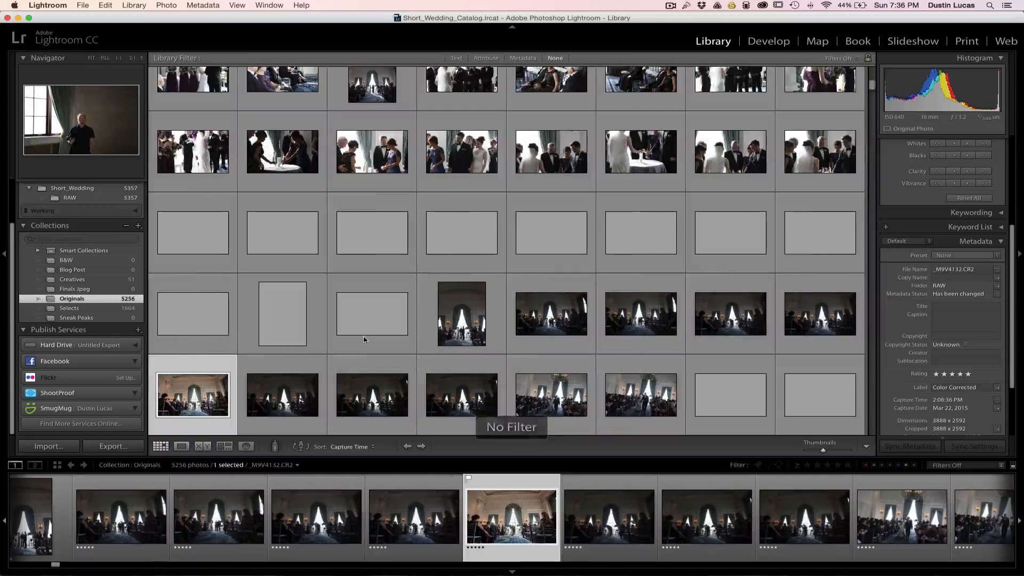
- Filter the Originals collection by metadata to camera serial number 622101 and look through that camera's photos
left_click(523, 59)
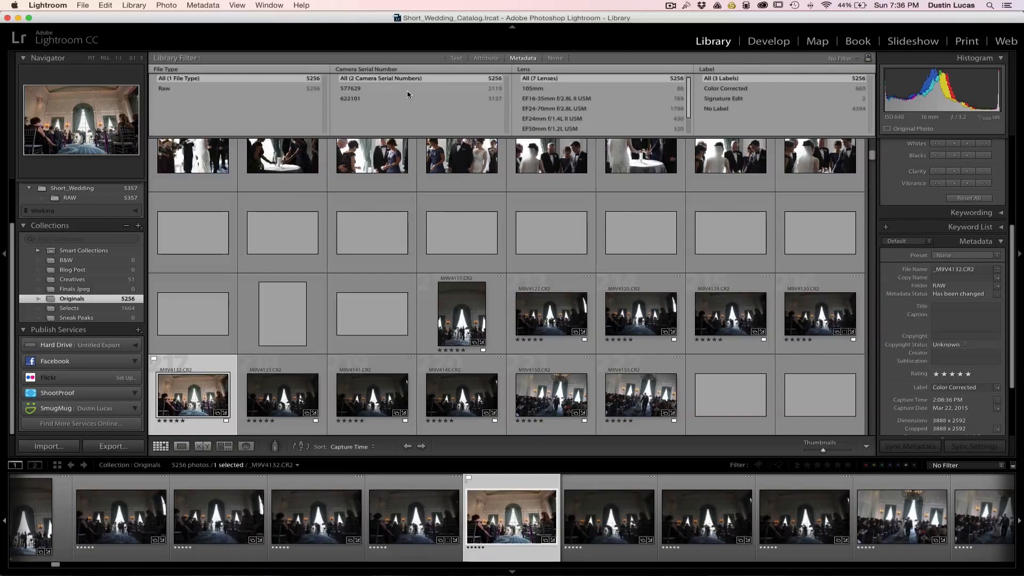
left_click(405, 98)
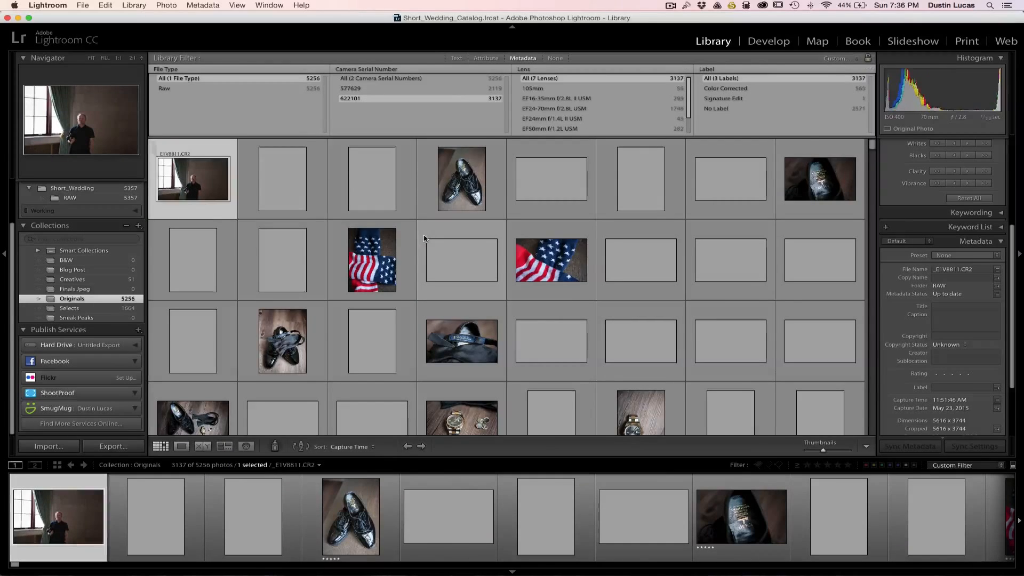
scroll(427, 236, "down", 5)
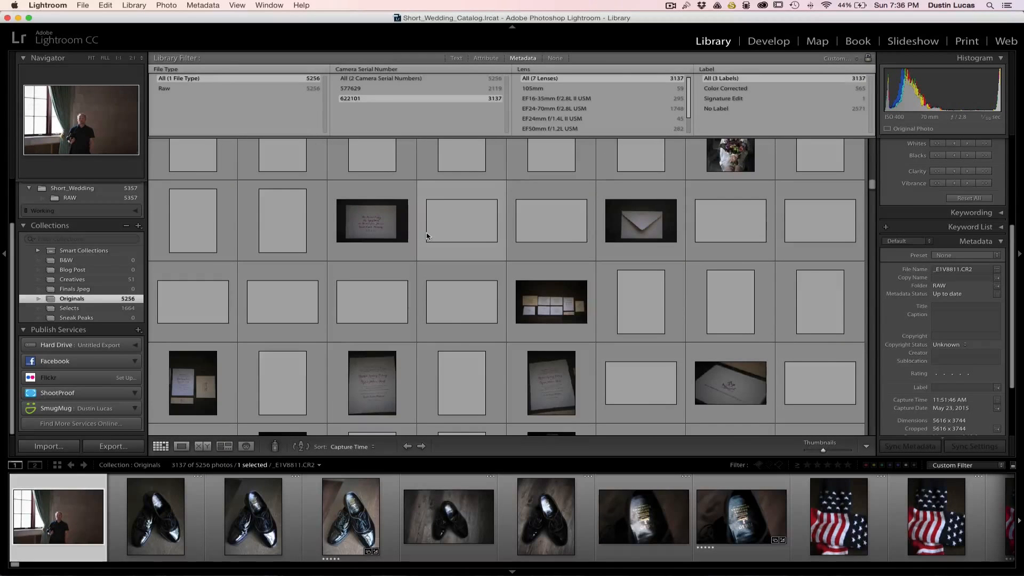
scroll(427, 236, "down", 1)
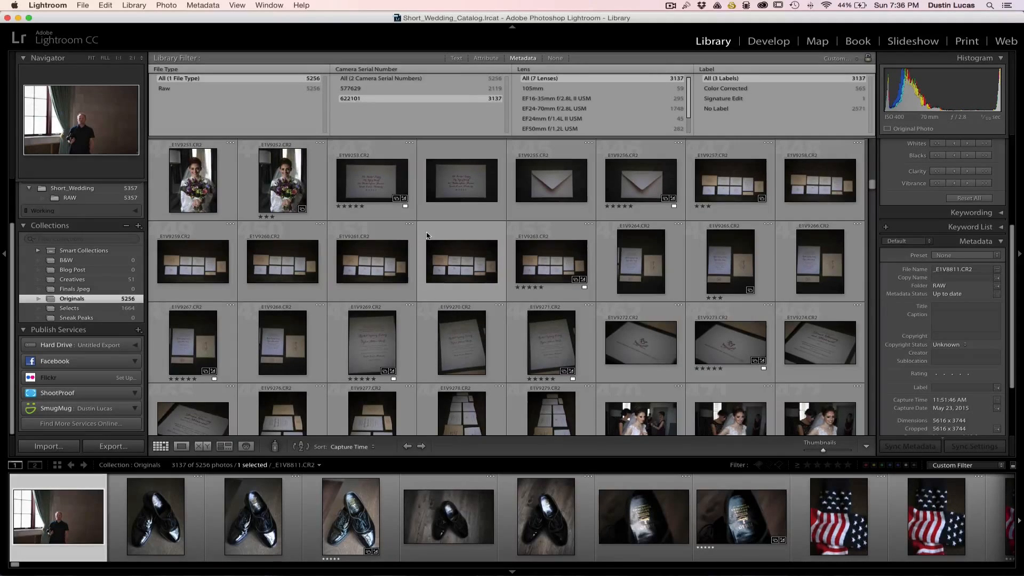
- Switch the camera filter to serial number 577629 and examine its photos around the couple's indoor portraits for a matching moment
left_click(390, 90)
scroll(432, 233, "down", 10)
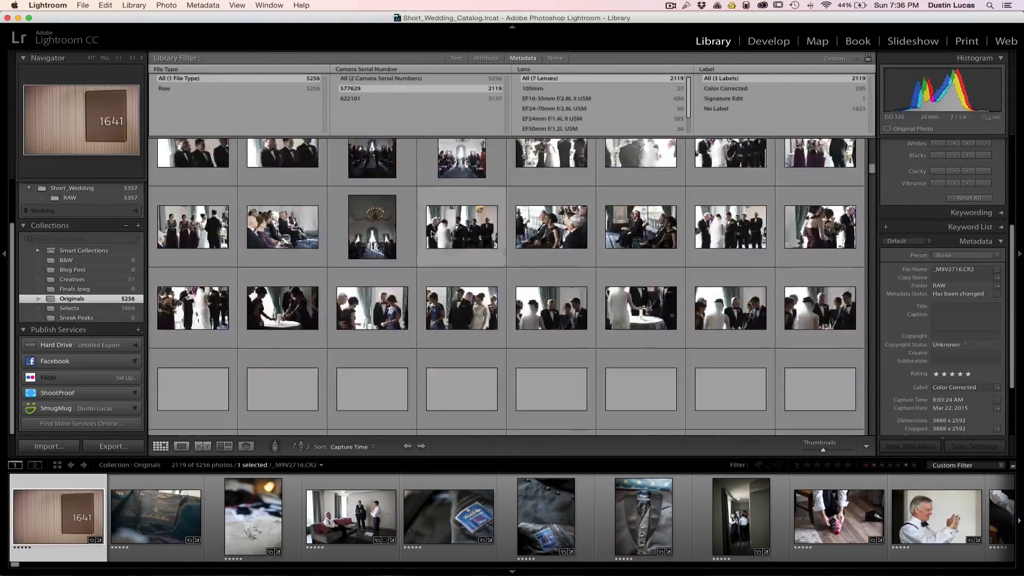
scroll(432, 233, "up", 5)
scroll(432, 233, "up", 5)
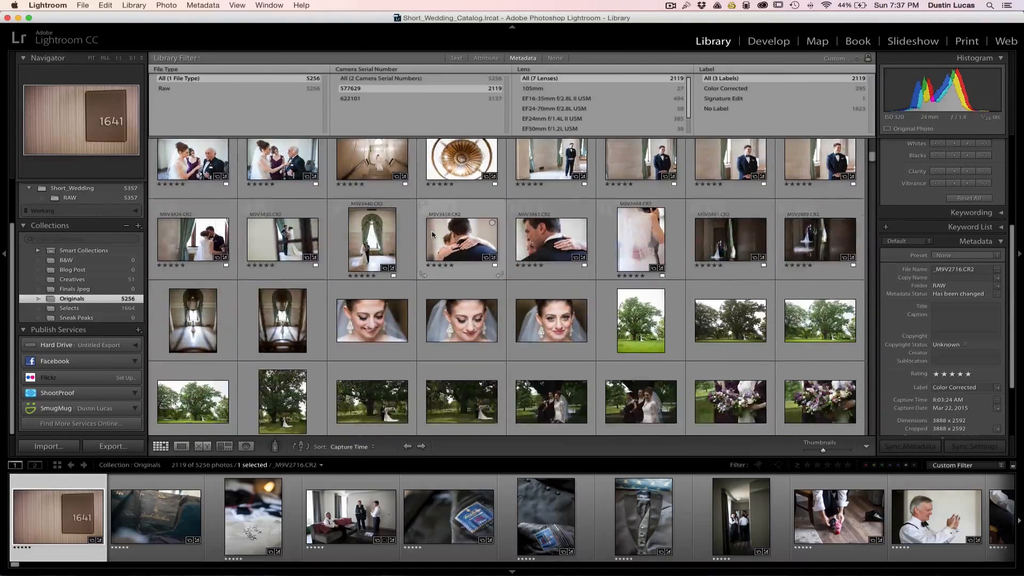
scroll(432, 233, "up", 2)
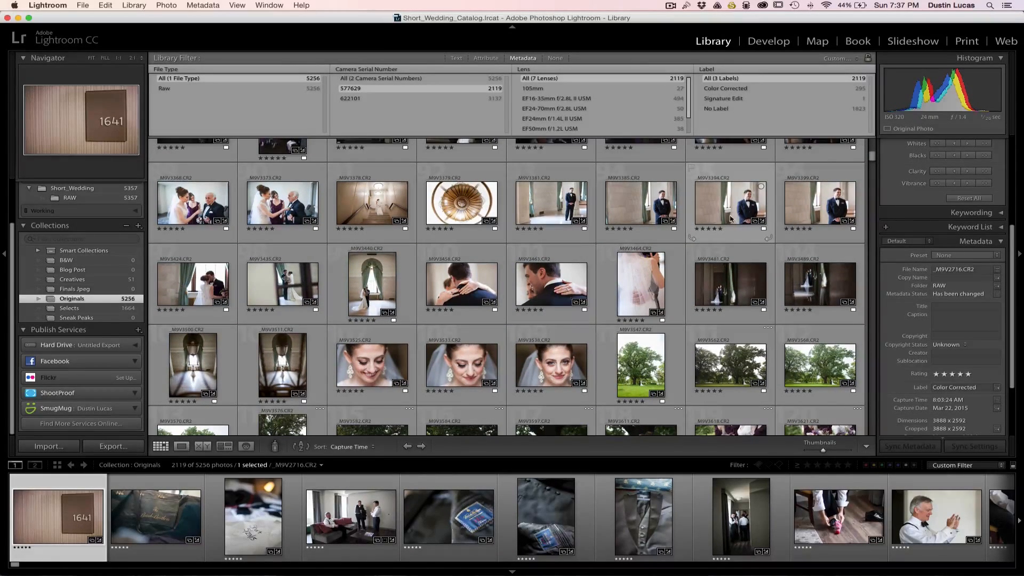
scroll(582, 294, "down", 1)
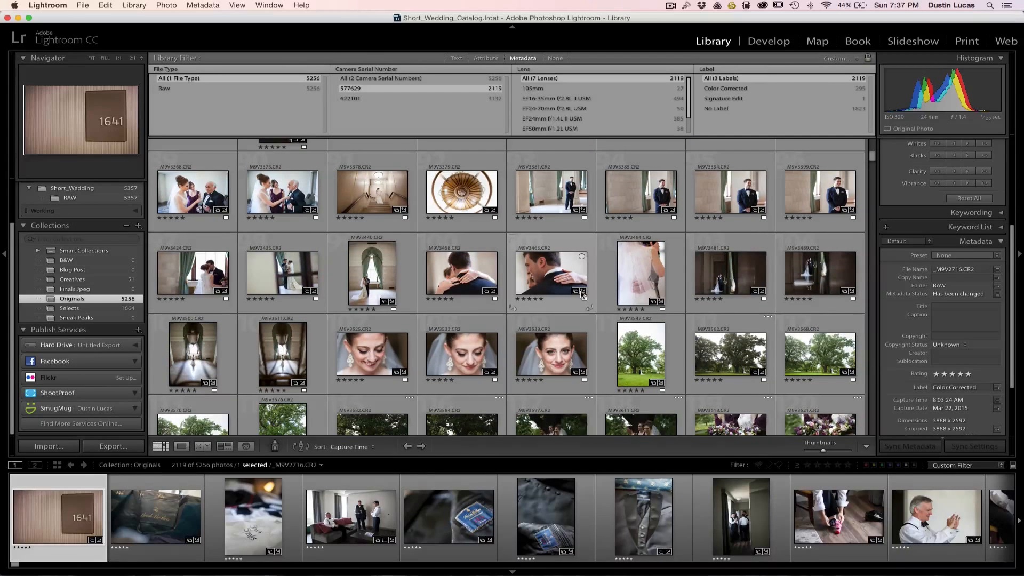
- Open the RAW folder with the camera 577629 filter active and look through its photos around the indoor portraits
left_click(89, 197)
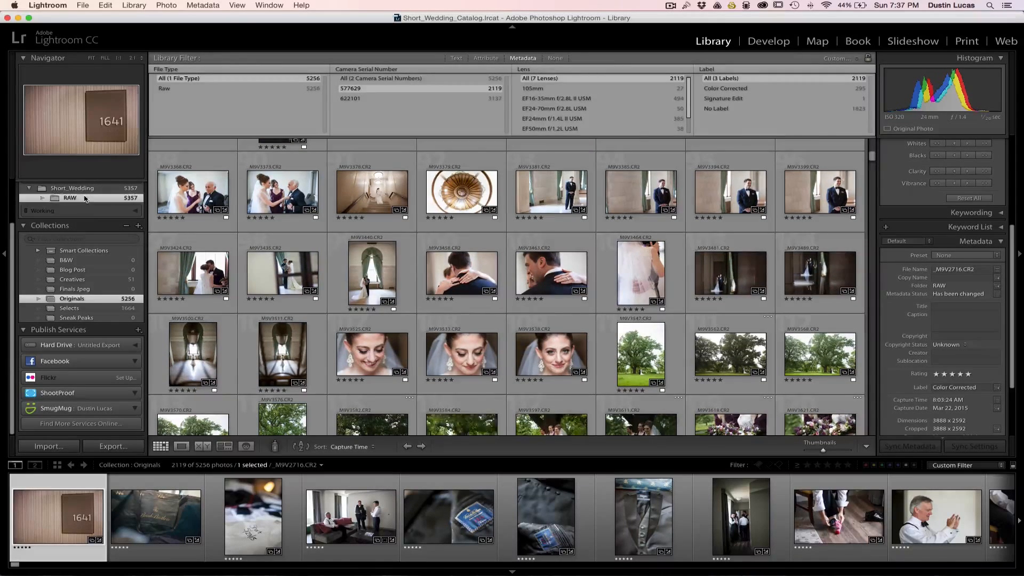
left_click(522, 58)
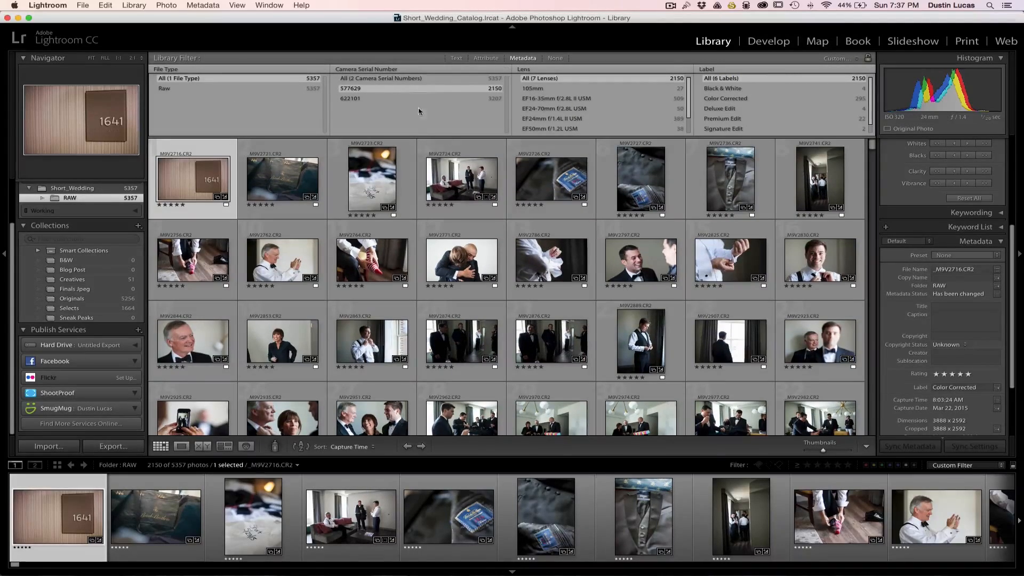
scroll(497, 200, "down", 15)
scroll(498, 200, "down", 10)
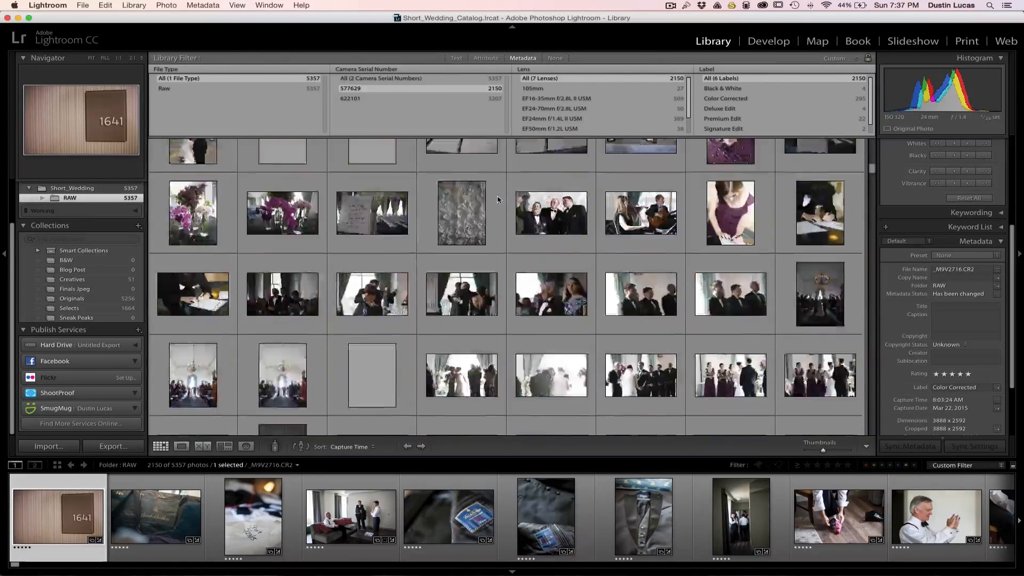
scroll(497, 200, "up", 10)
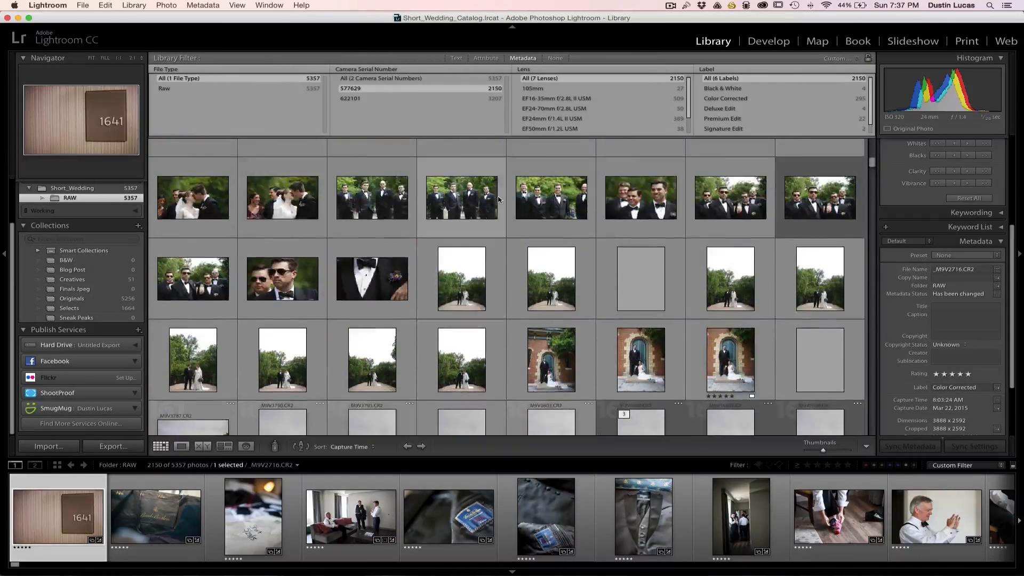
scroll(498, 200, "up", 10)
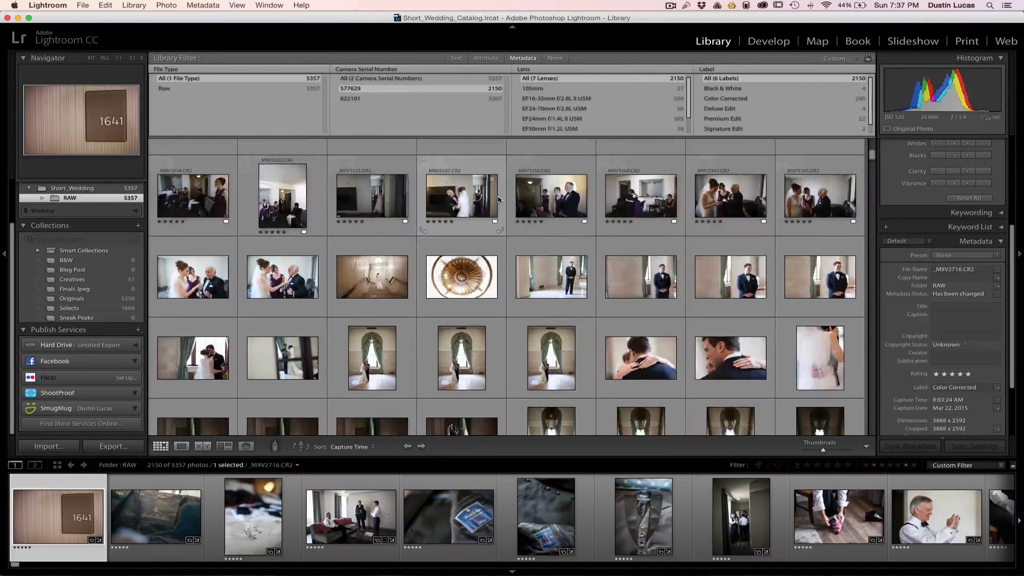
scroll(500, 312, "up", 3)
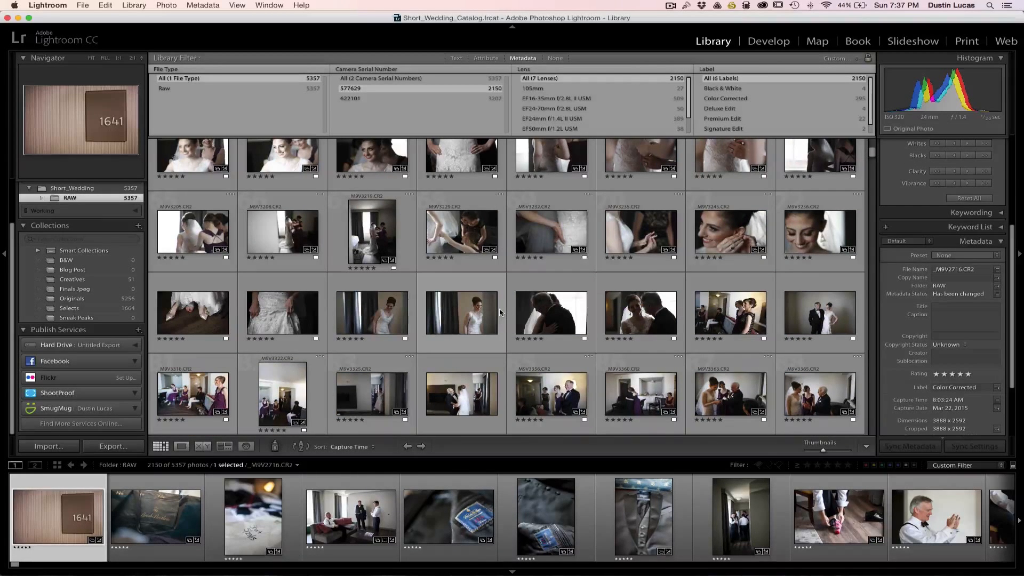
scroll(555, 328, "down", 5)
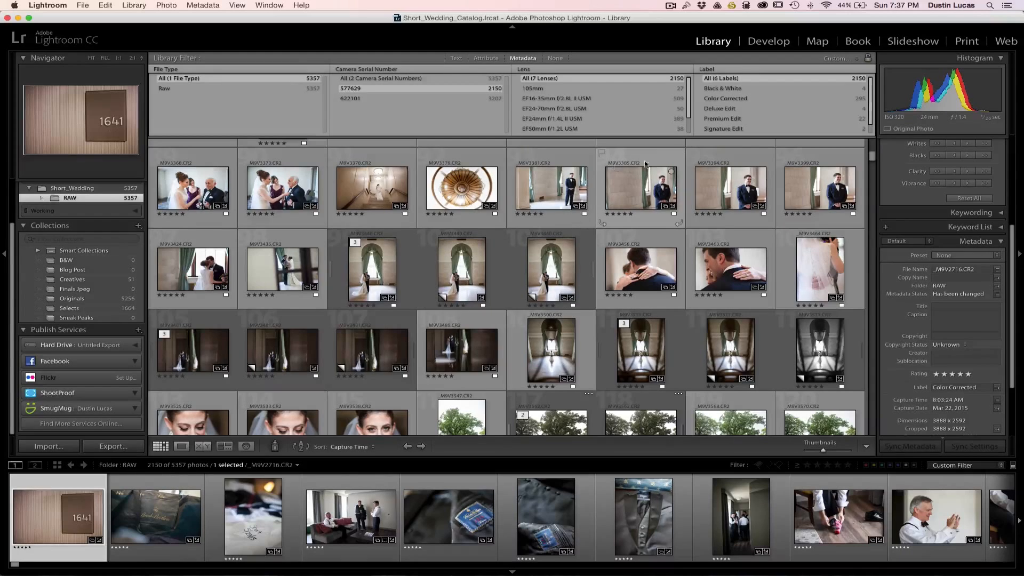
- Filter the RAW folder by attribute to show only flagged photos from both cameras
key("super+f")
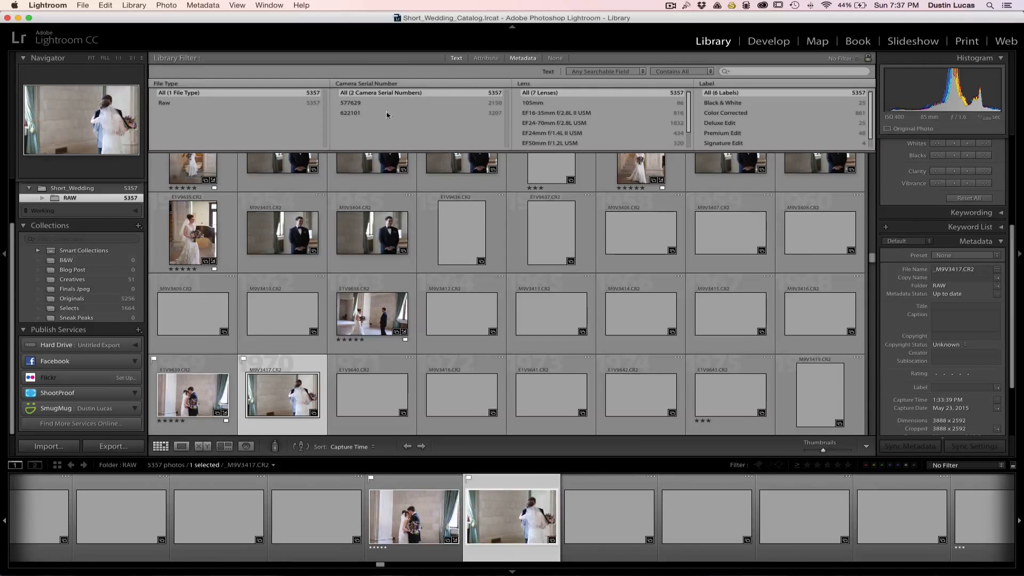
left_click(486, 58)
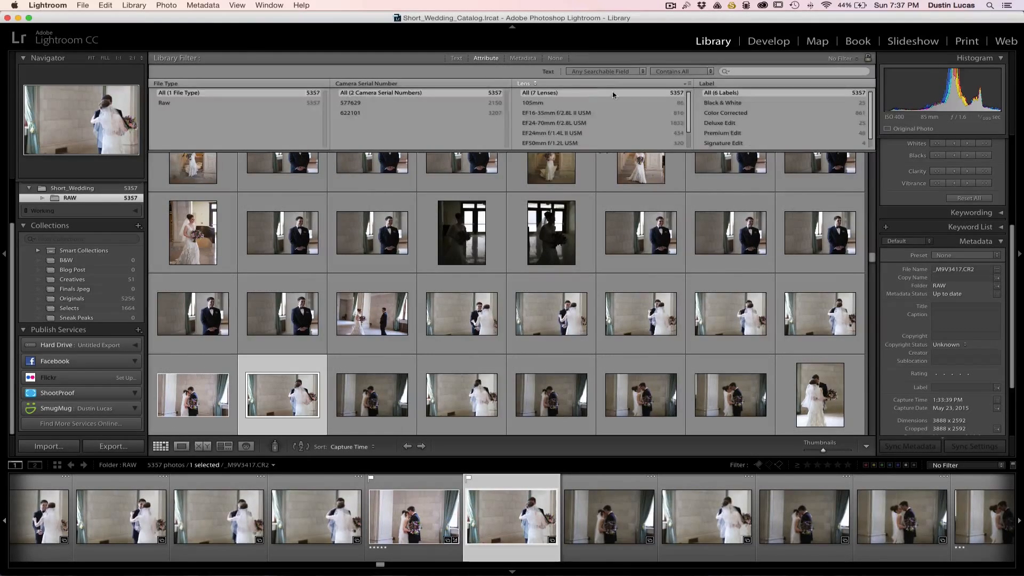
left_click(588, 72)
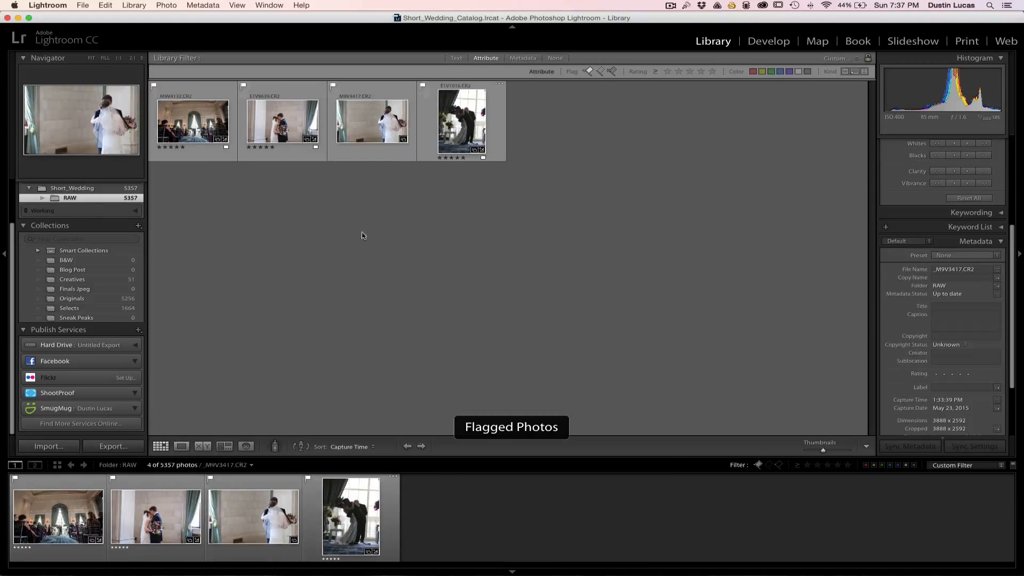
- Enlarge the wide ceremony kiss photo _M9V4132.CR2, select _E1V1016.CR2 with it, and compare the two by alternating between them
double_click(180, 127)
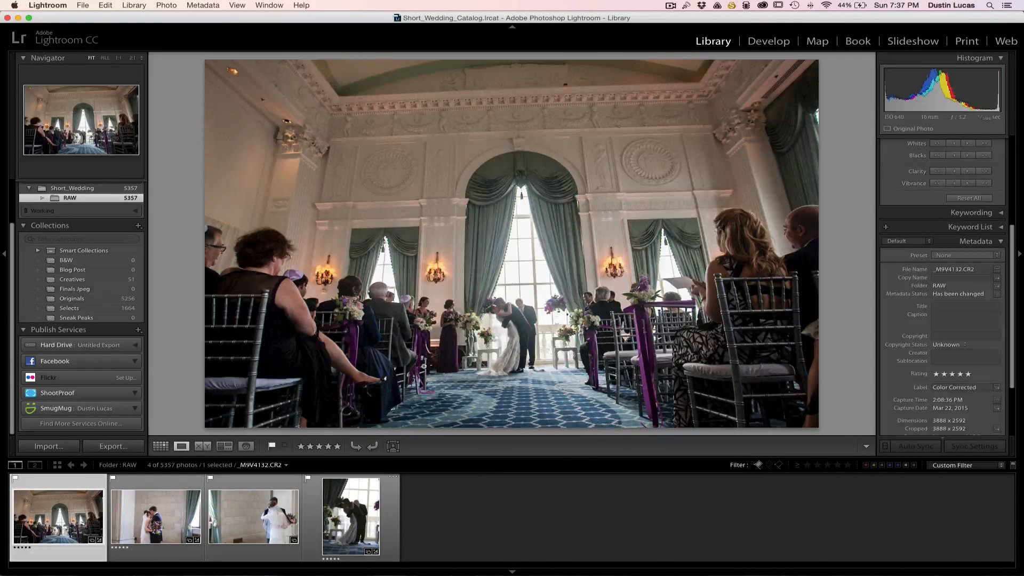
left_click(349, 516, "super")
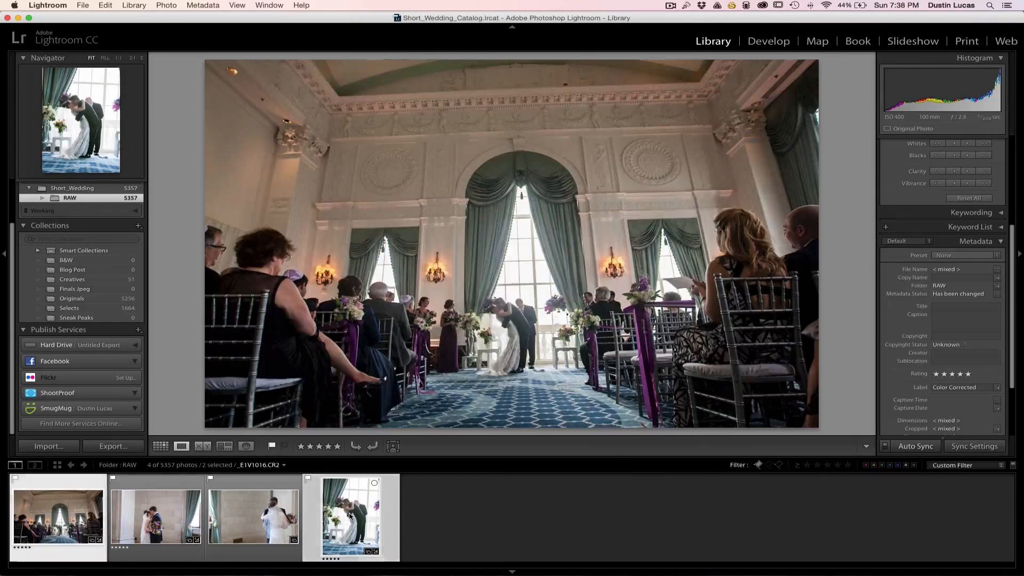
left_click(349, 516)
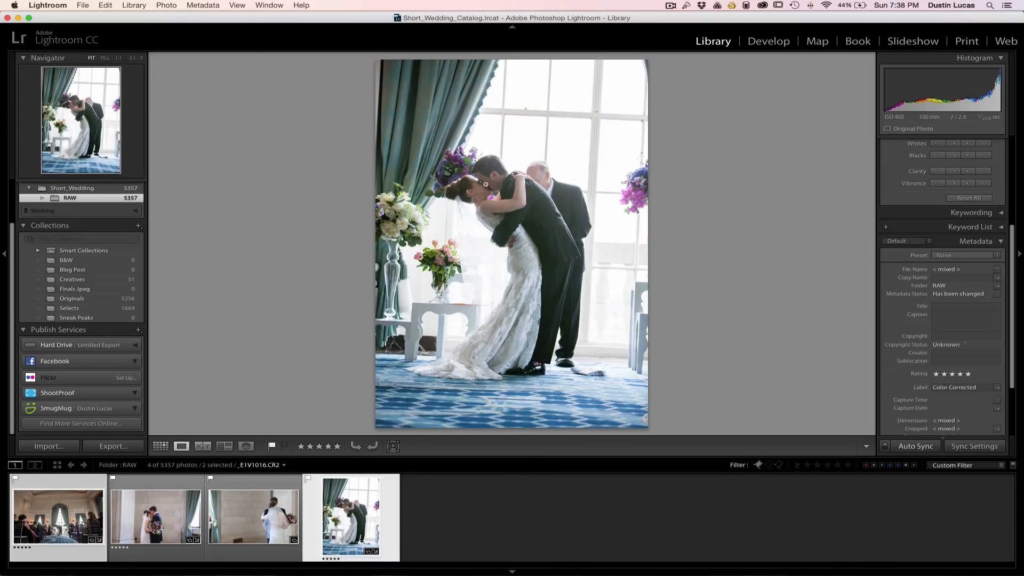
key("Left")
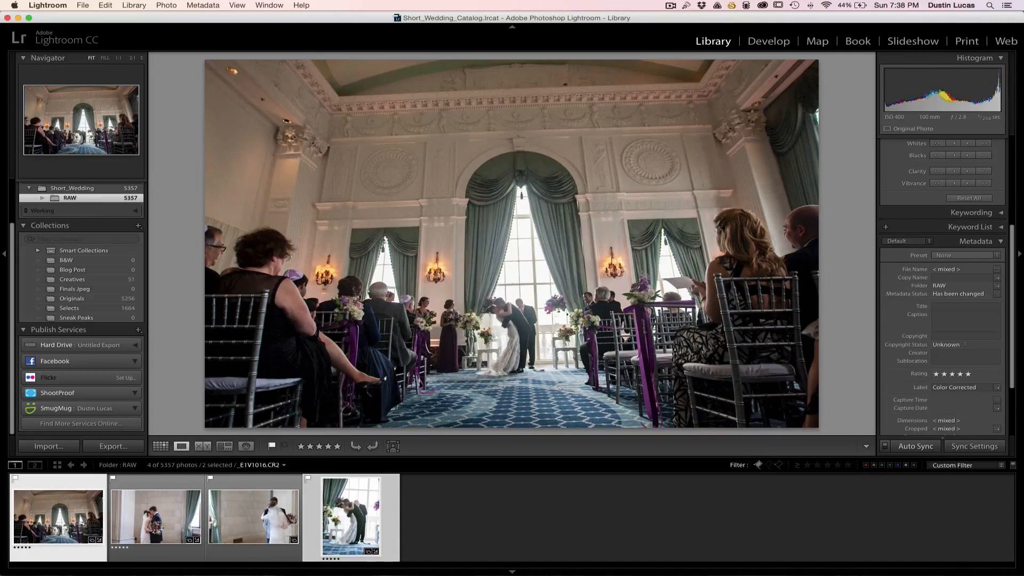
key("Right")
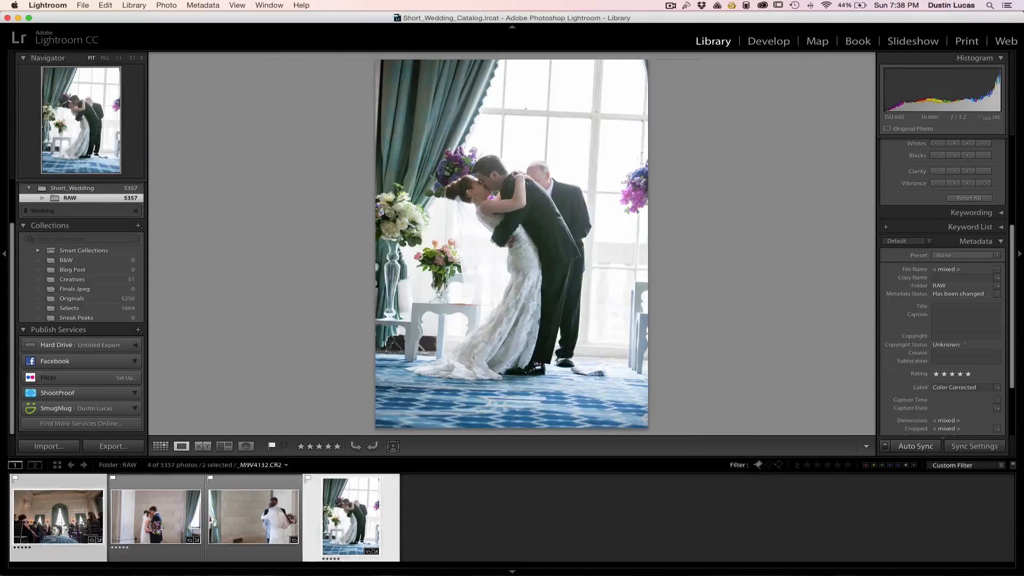
key("Left")
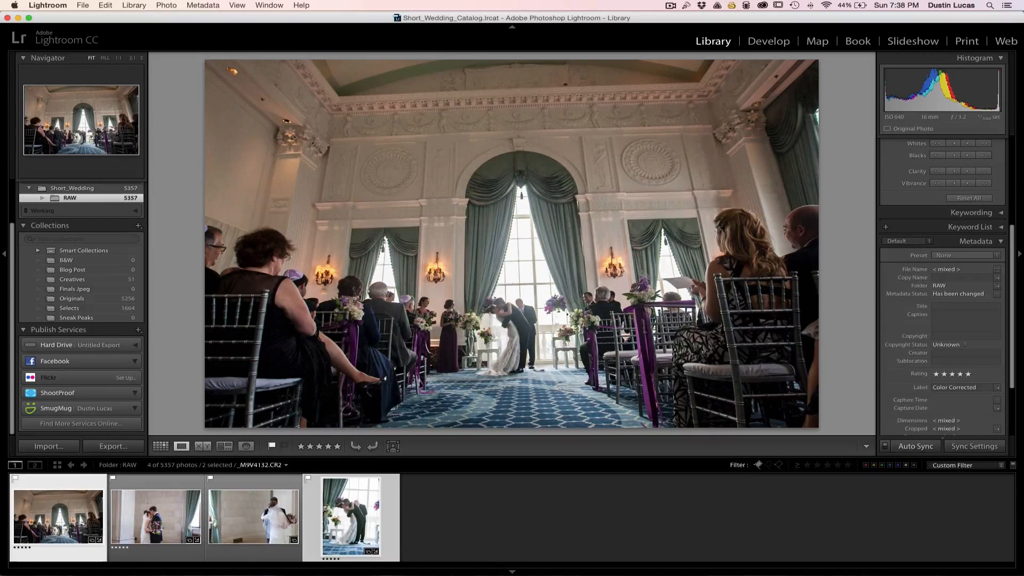
key("Right")
key("Left")
key("Right")
key("Left")
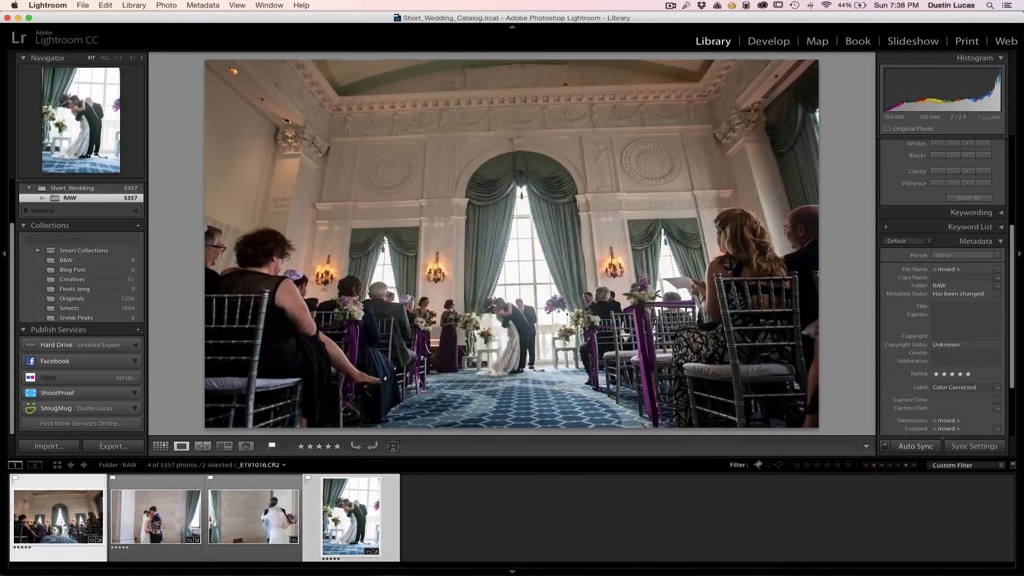
key("Right")
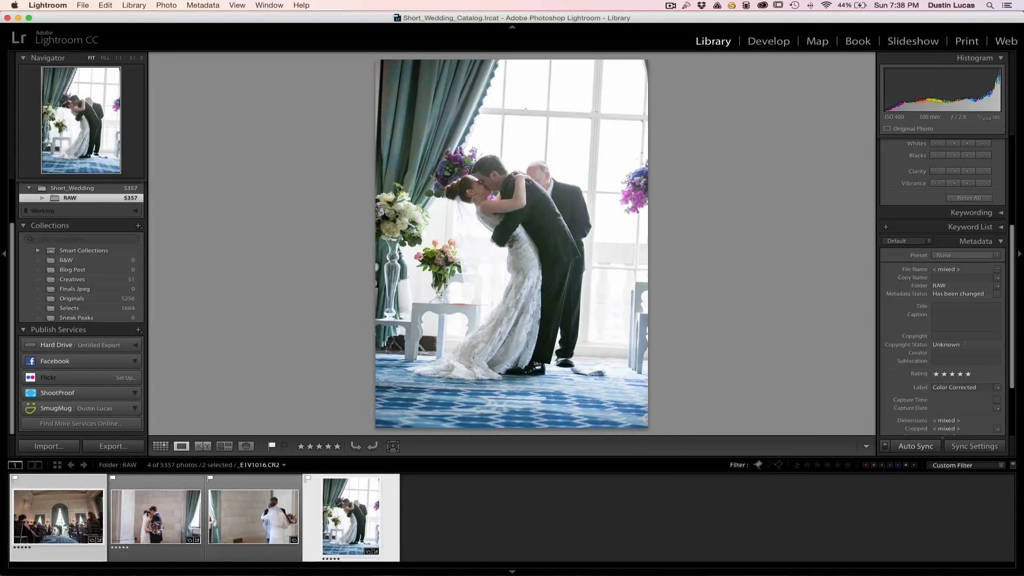
- Compare the flagged couple portraits _E1V9639.CR2 and _M9V3417.CR2 by alternating between them in the enlarged view
left_click(171, 503)
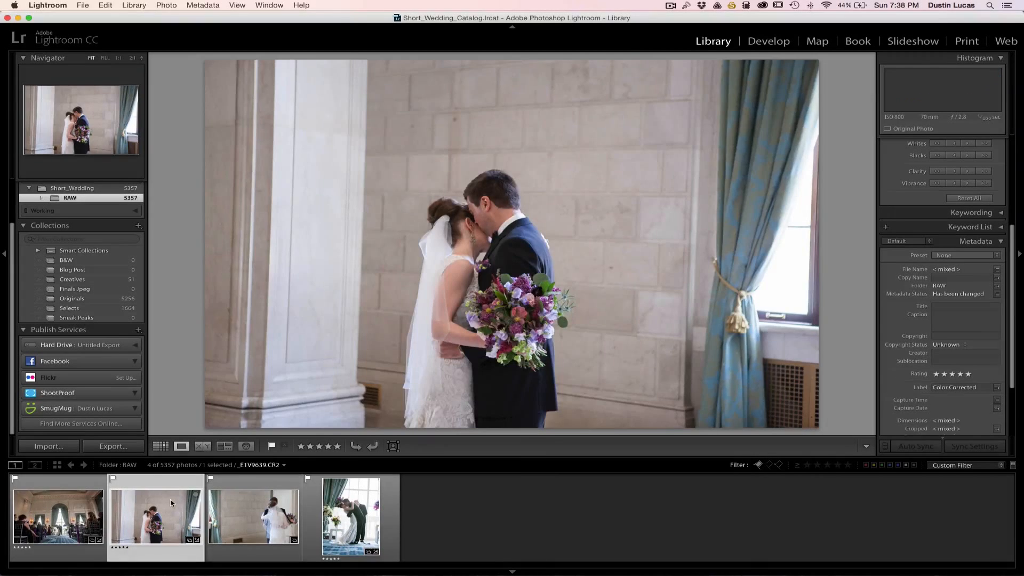
key("Right")
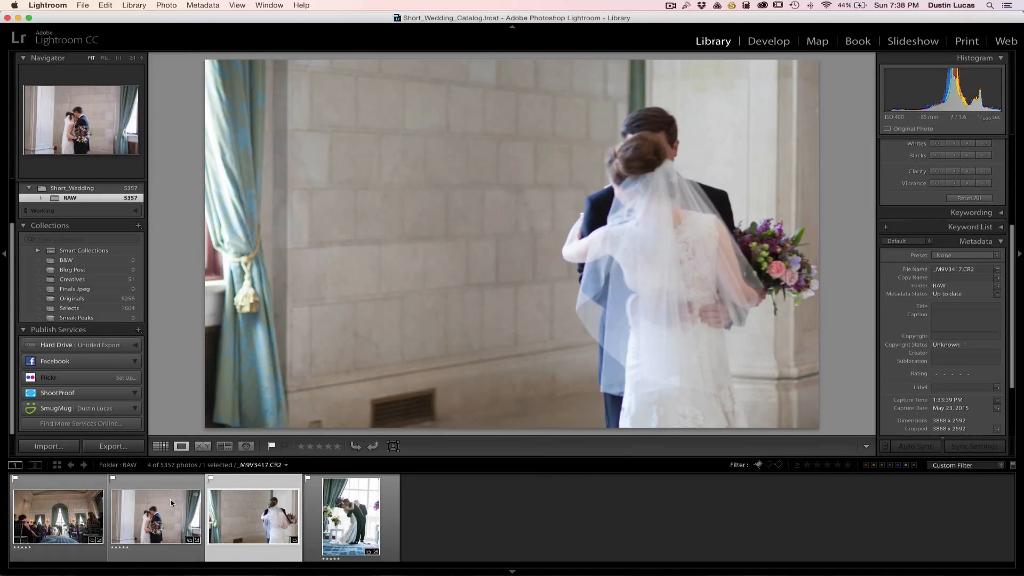
left_click(171, 502)
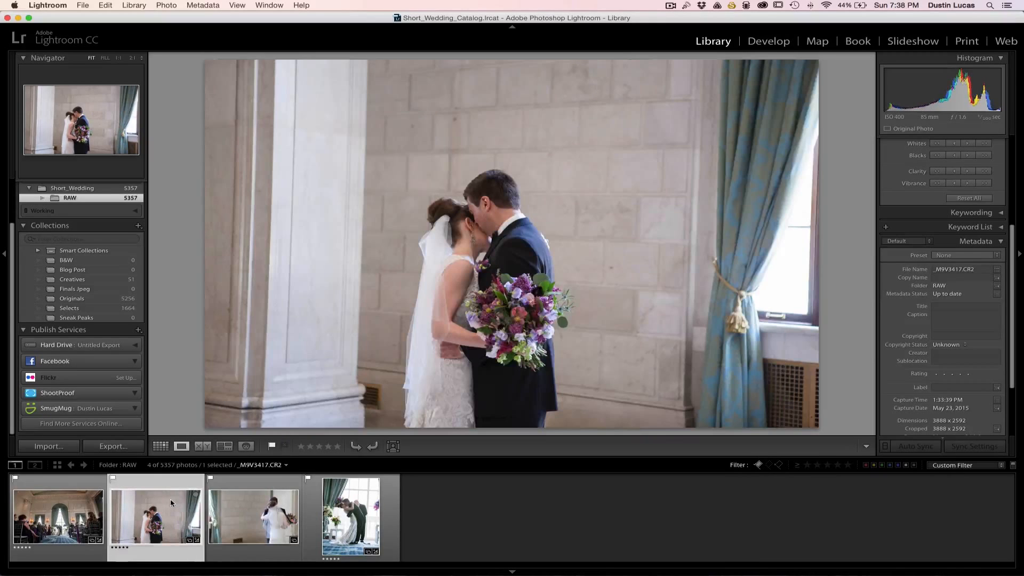
key("Right")
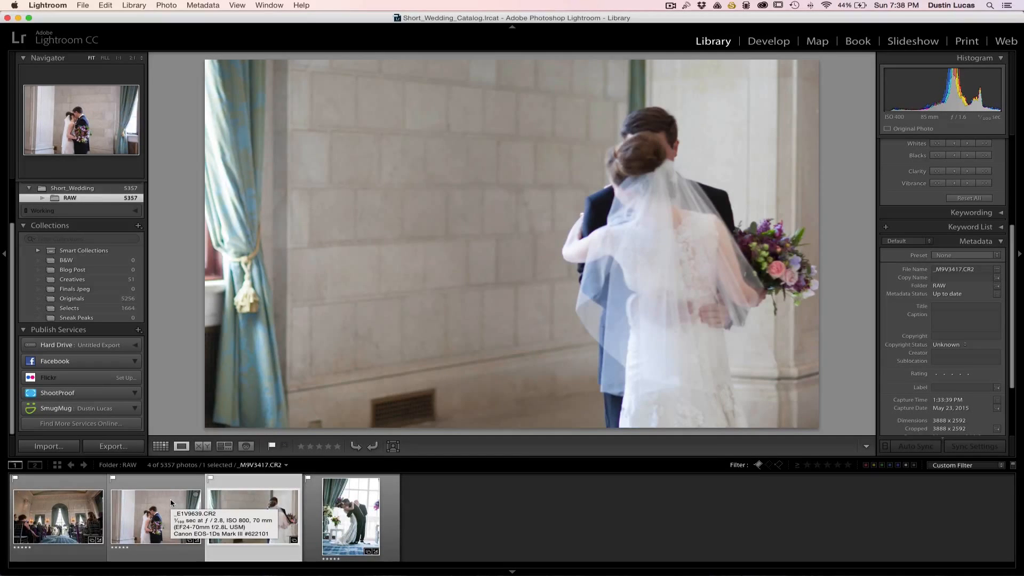
key("Left")
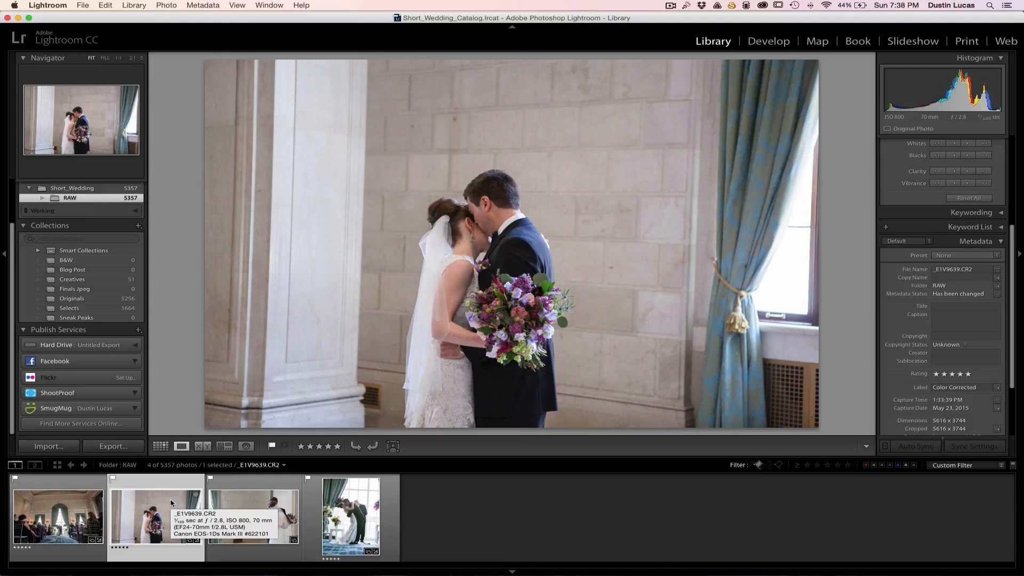
key("Right")
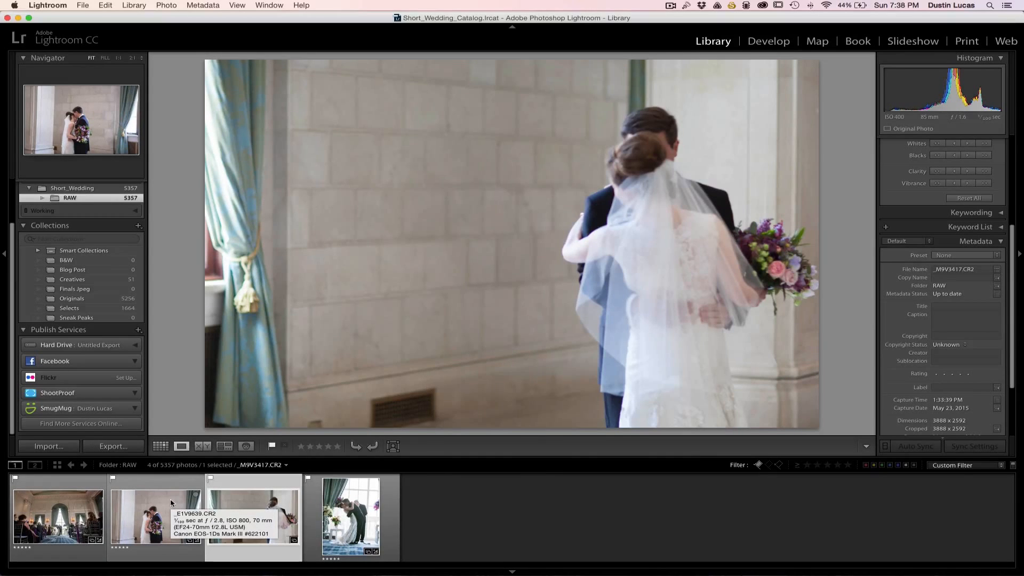
- Select the couple portraits _E1V9639.CR2 and _M9V3417.CR2 together and remove their flags
key("Left")
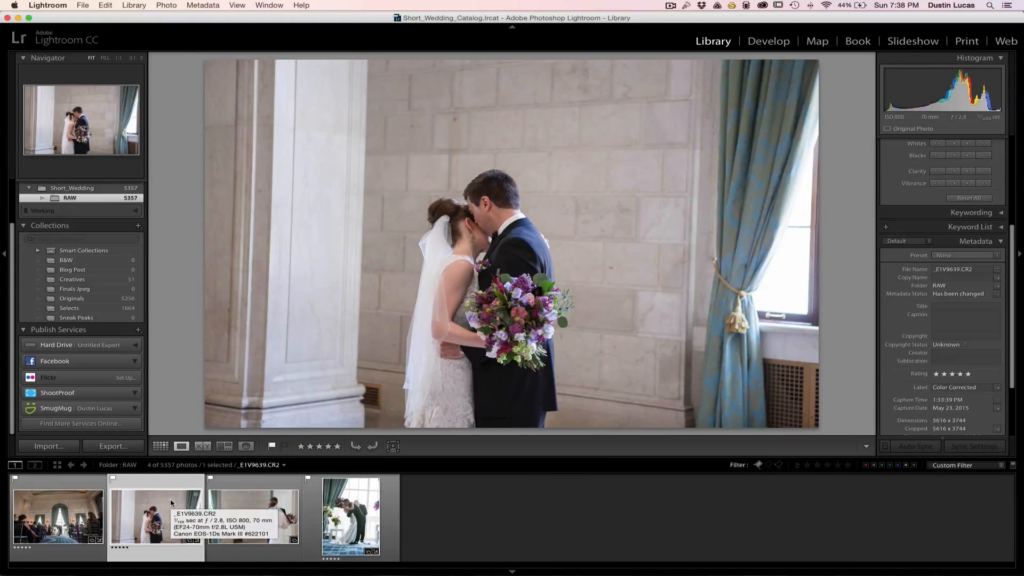
left_click(246, 522, "super")
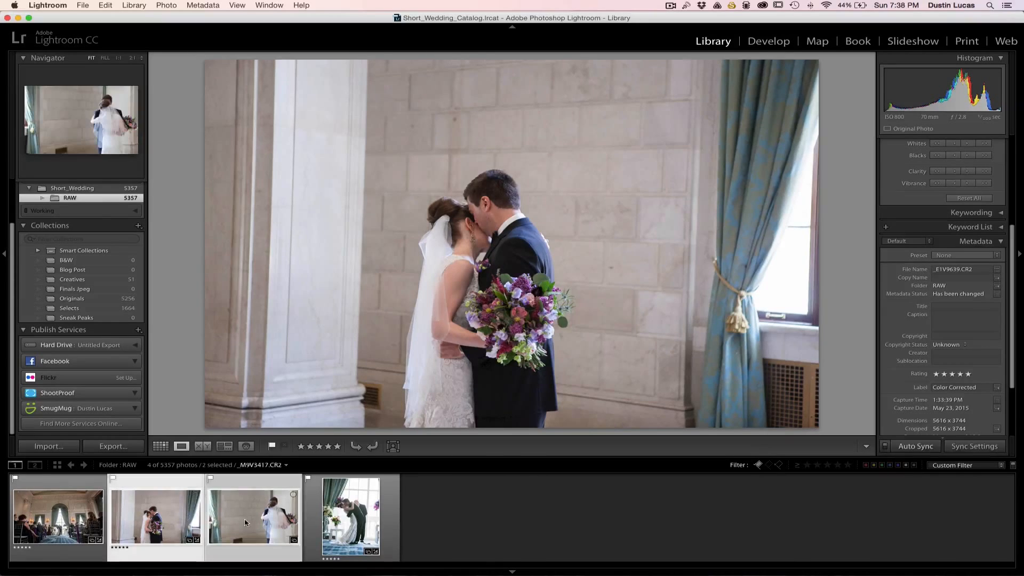
key("u")
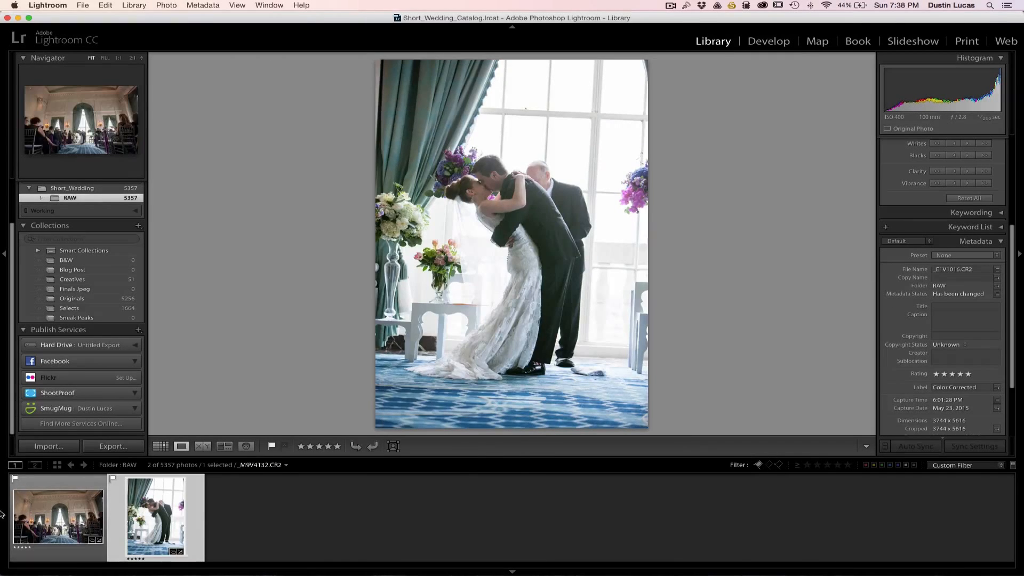
- Compare the flagged ceremony kiss photos _M9V4132.CR2 and _E1V1016.CR2 by alternating between them, and return to the thumbnail grid
left_click(37, 515)
key("Right")
key("Left")
key("Right")
key("Left")
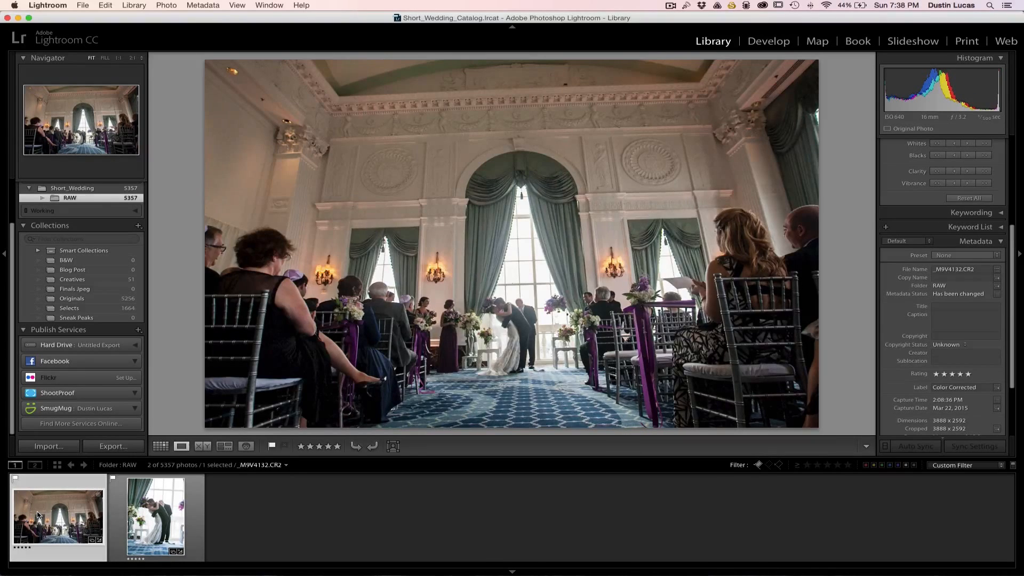
key("g")
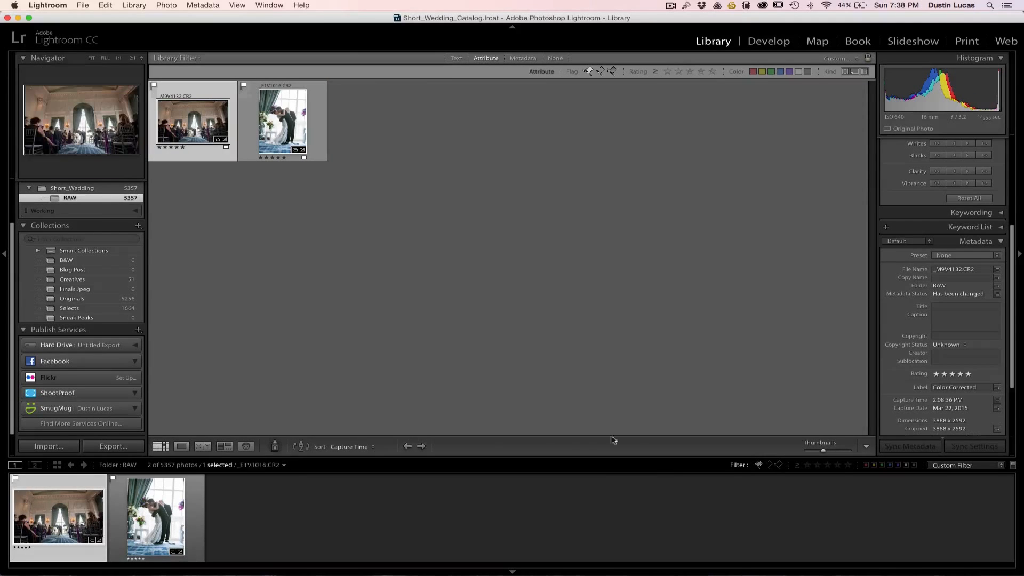
- Switch from the RAW folder to the Selects collection and filter it to flagged photos rated five stars and higher
left_click(588, 73)
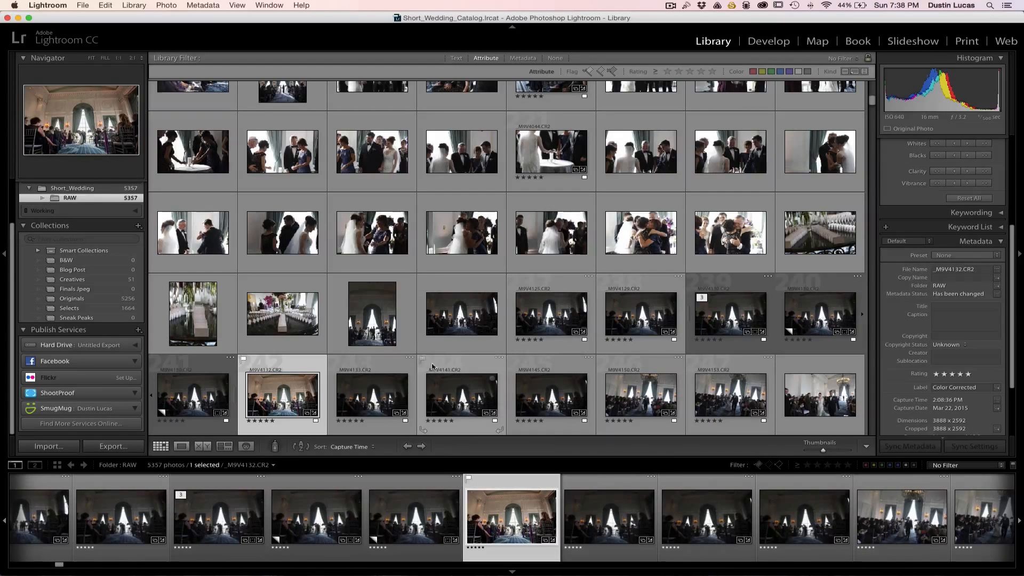
left_click(103, 310)
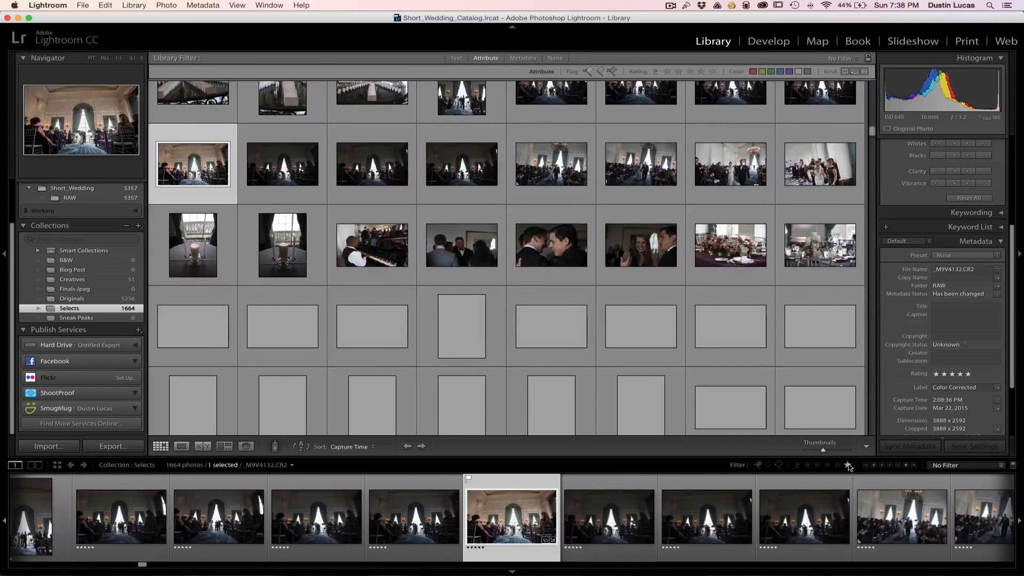
left_click(848, 465)
left_click(757, 464)
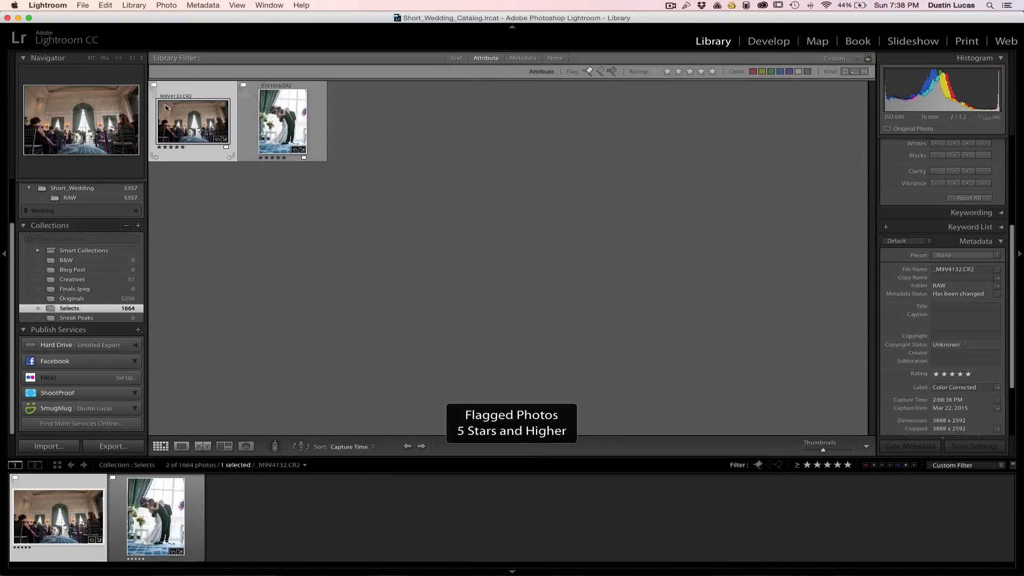
double_click(178, 122)
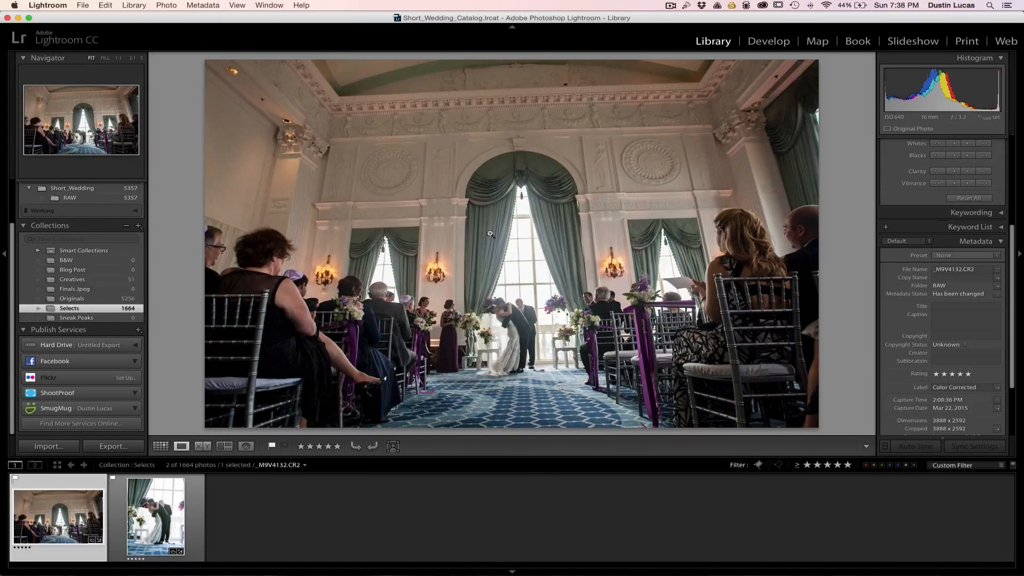
key("g")
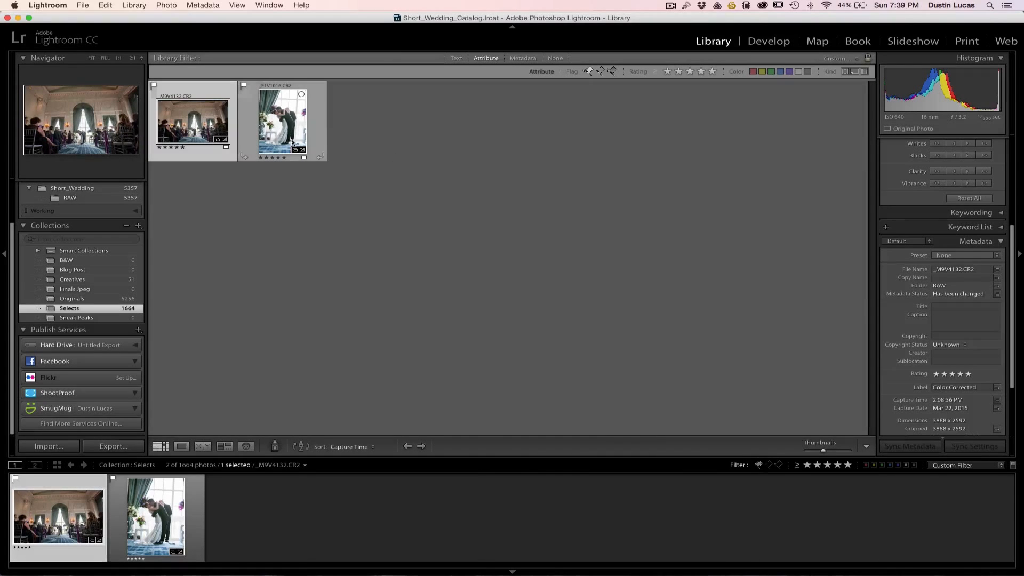
- Add metadata filtering and make its Camera Serial Number column list the camera model instead
left_click(525, 59)
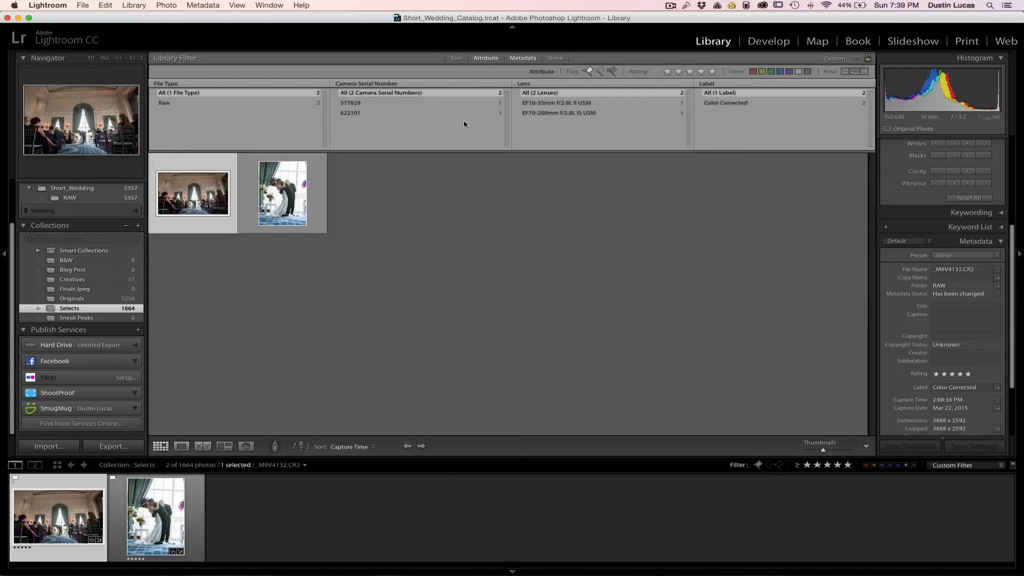
left_click(366, 83)
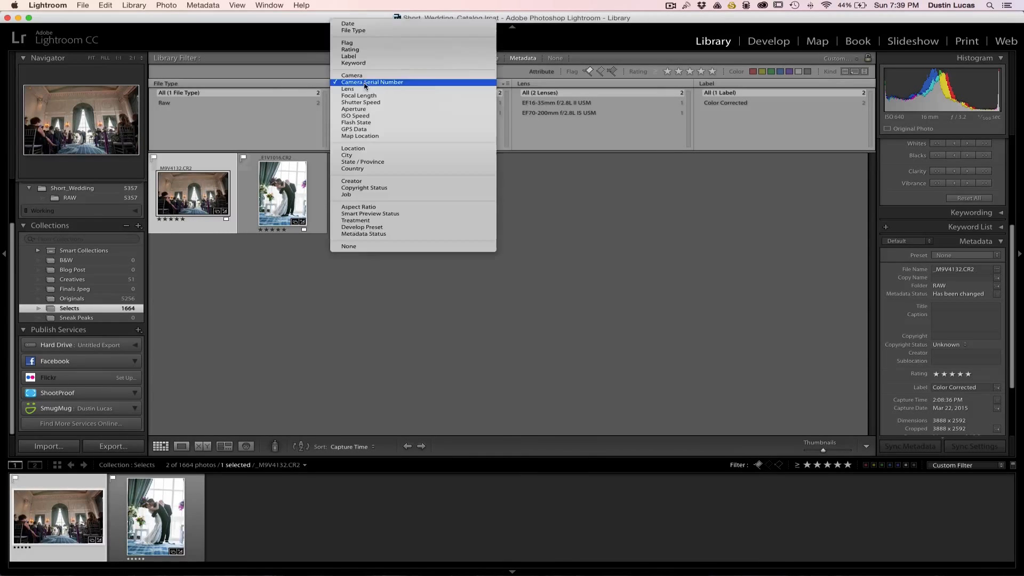
left_click(365, 77)
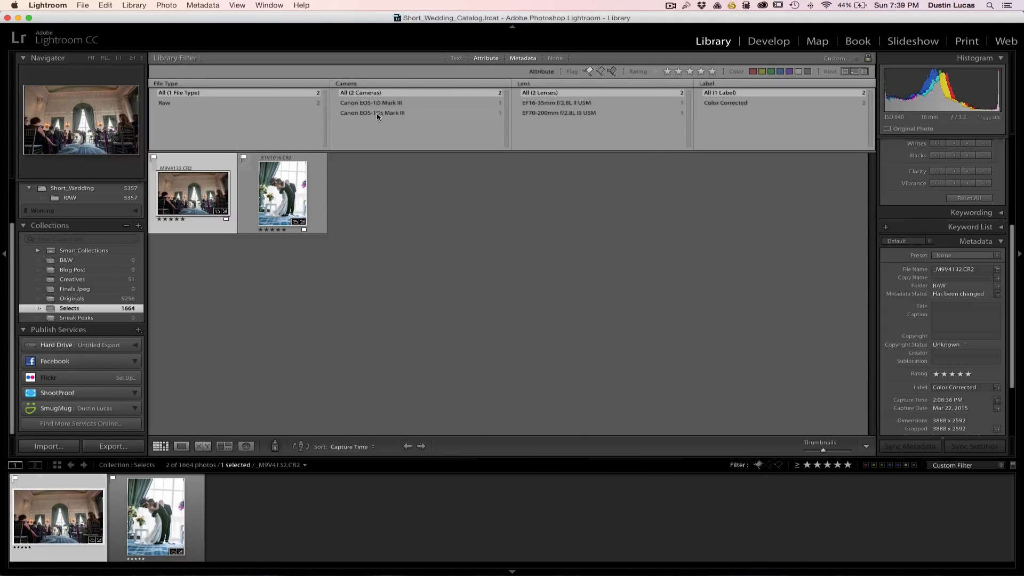
- Isolate each camera's kiss photo by filtering between Canon EOS-1Ds Mark III and Canon EOS-1D Mark III, and examine their capture times
left_click(377, 113)
double_click(201, 198)
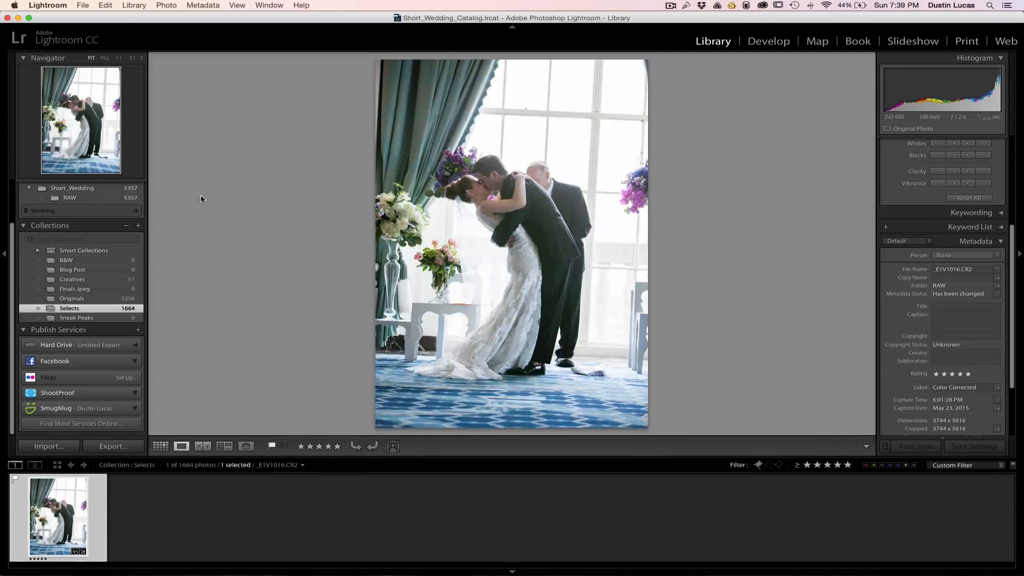
scroll(1007, 391, "down", 4)
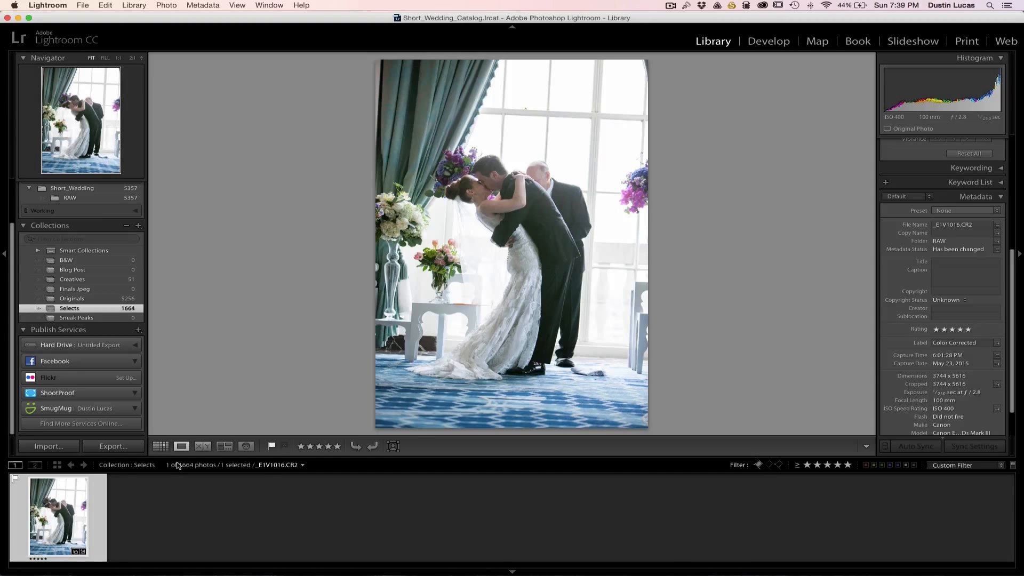
left_click(163, 445)
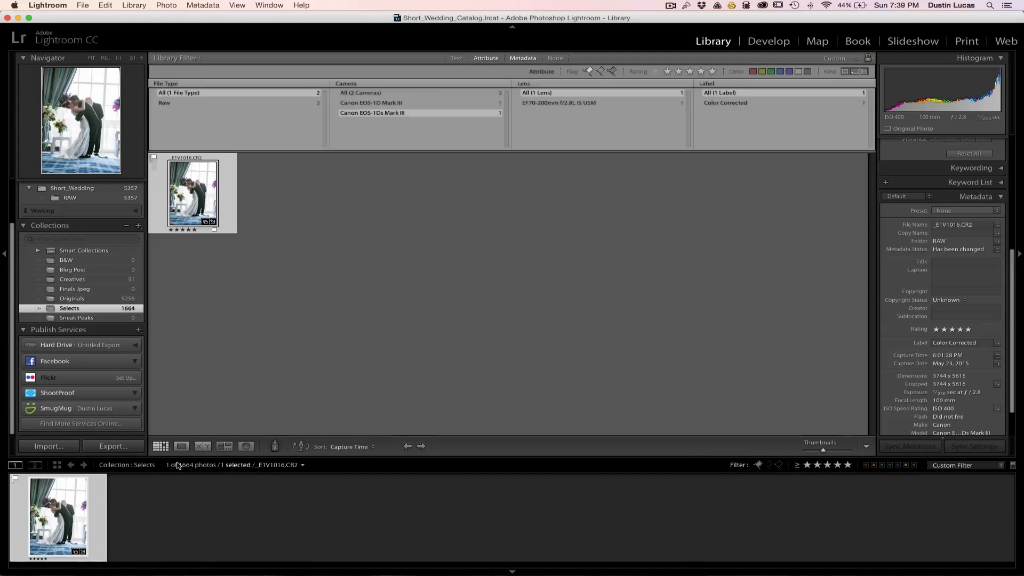
left_click(401, 105)
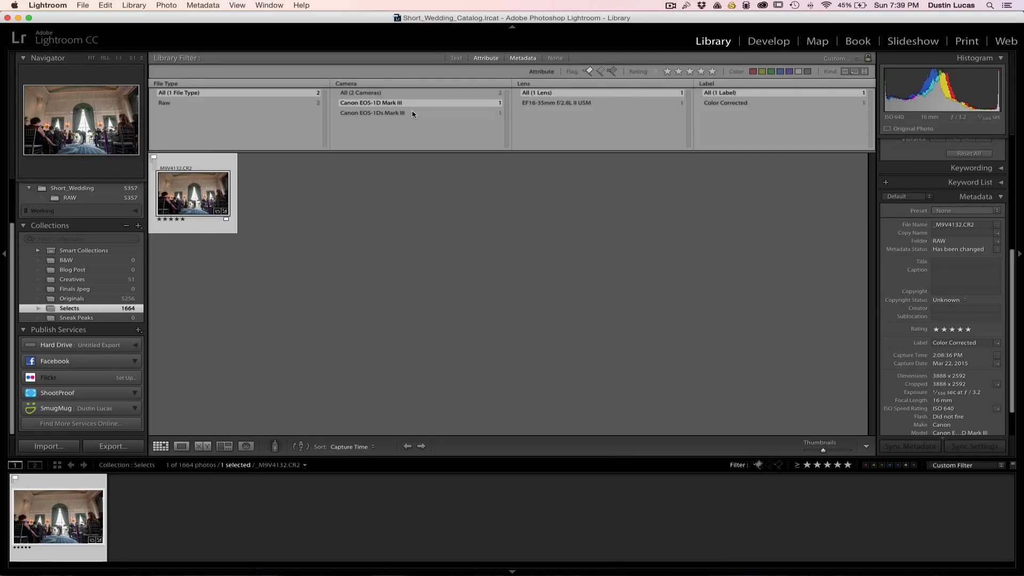
left_click(412, 113)
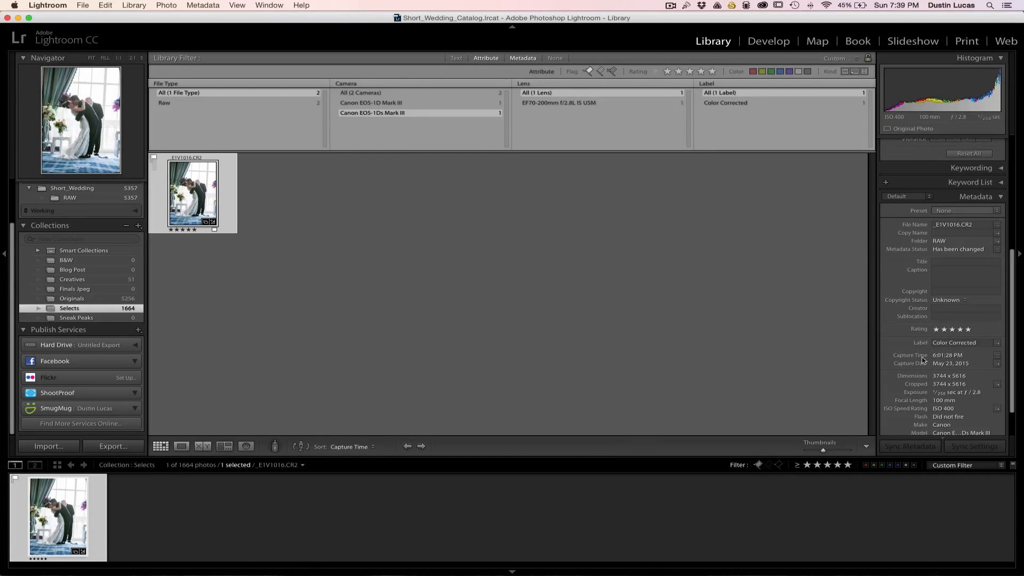
left_click(998, 358)
- Filter to the Canon EOS-1D Mark III, remove the flagged-only restriction, and select all of that camera's five-star photos
left_click(447, 103)
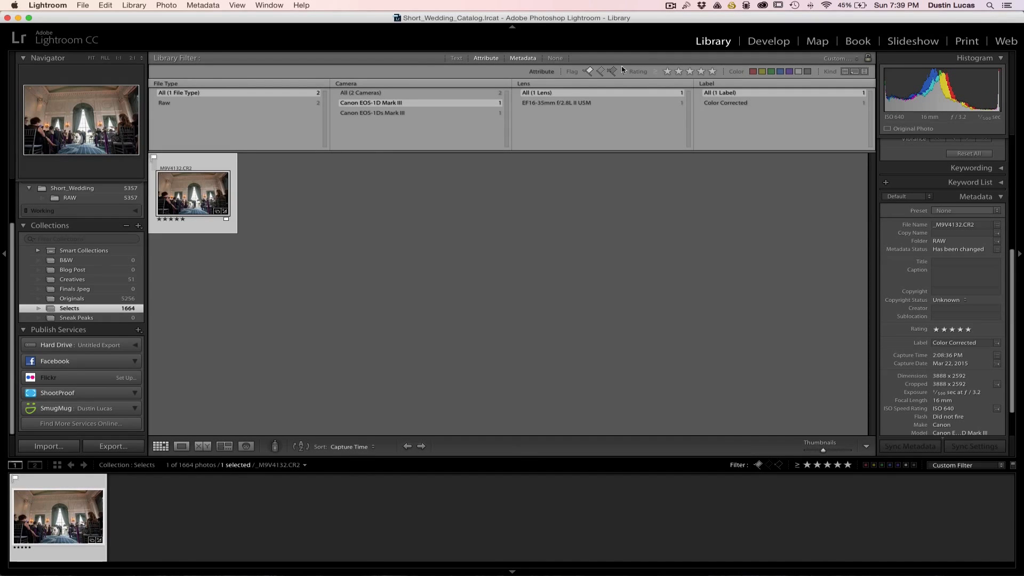
left_click(588, 70)
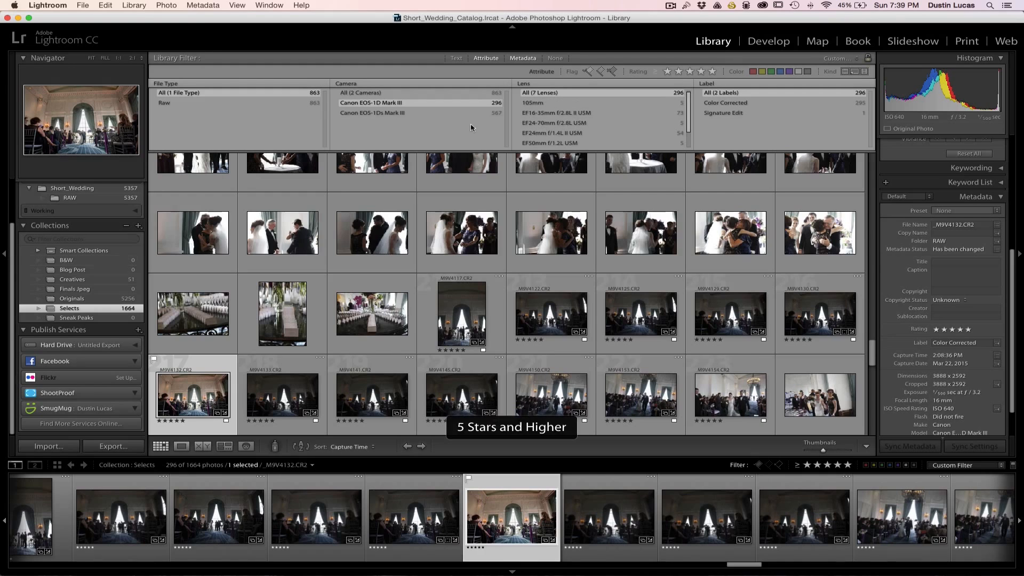
key("super+a")
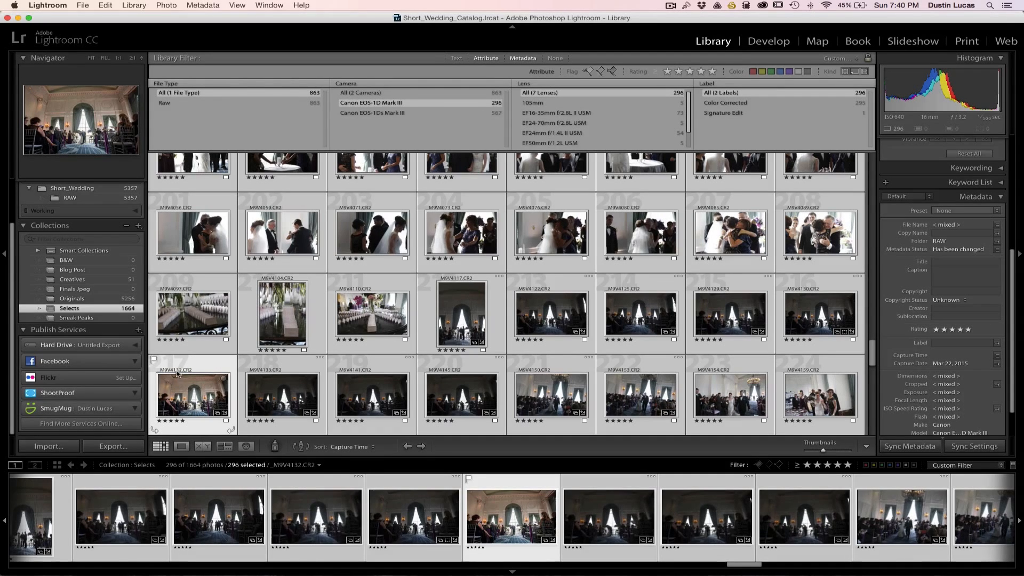
- Adjust the capture time of all selected photos by setting the reference photo's corrected time to 5/23/2015, 6:01:28 PM
scroll(952, 385, "down", 3)
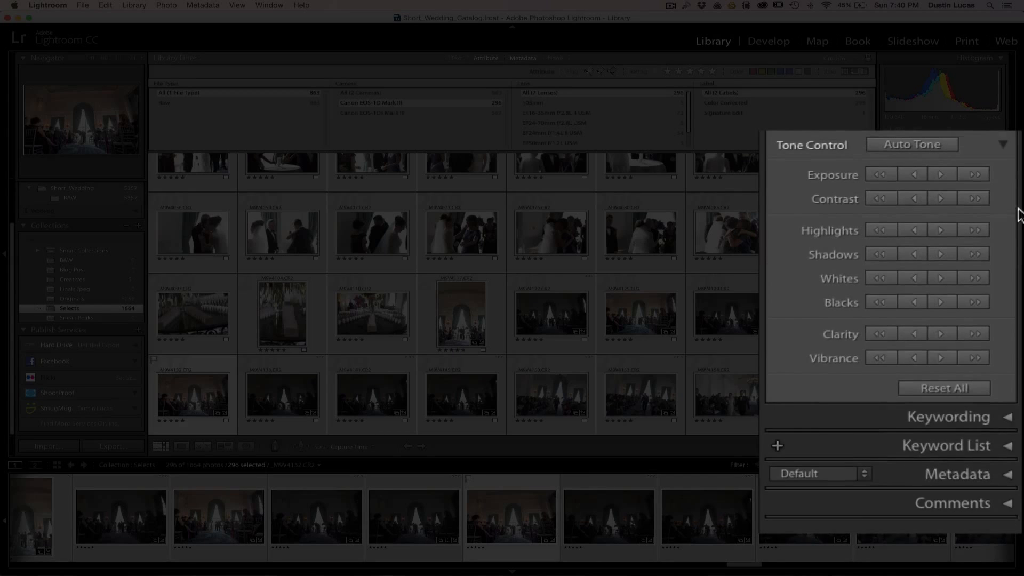
left_click(1007, 474)
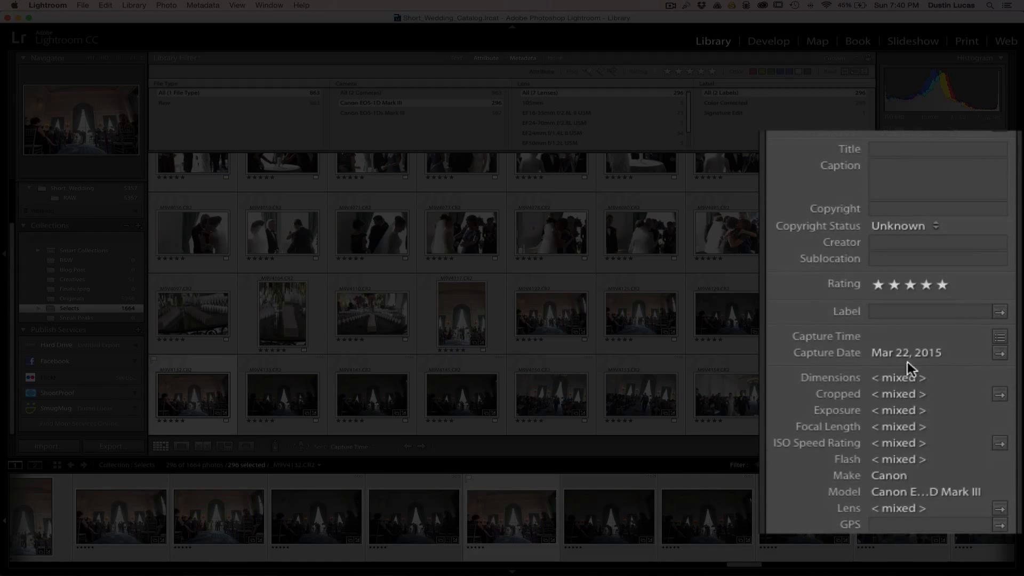
left_click(998, 337)
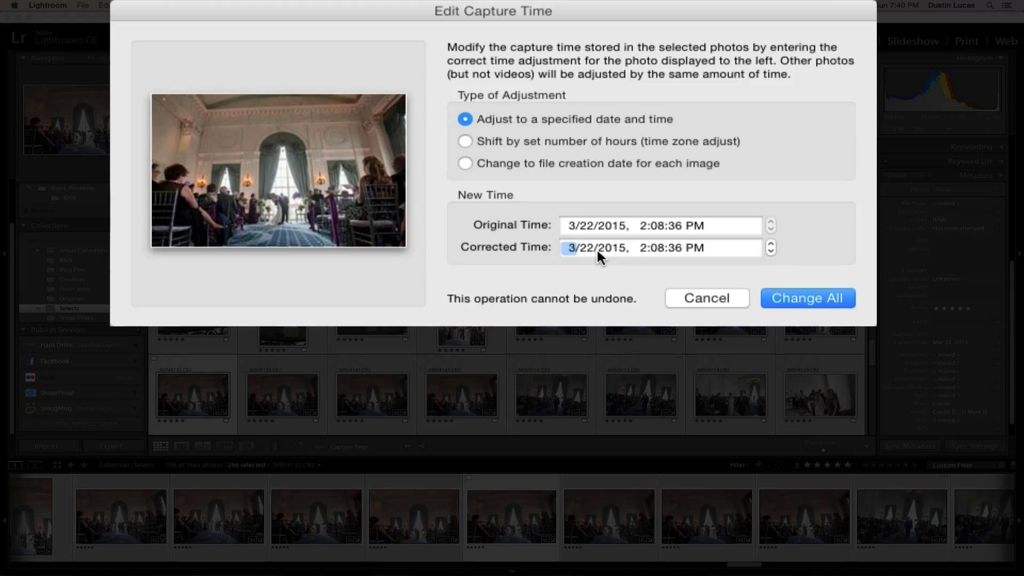
key("Tab")
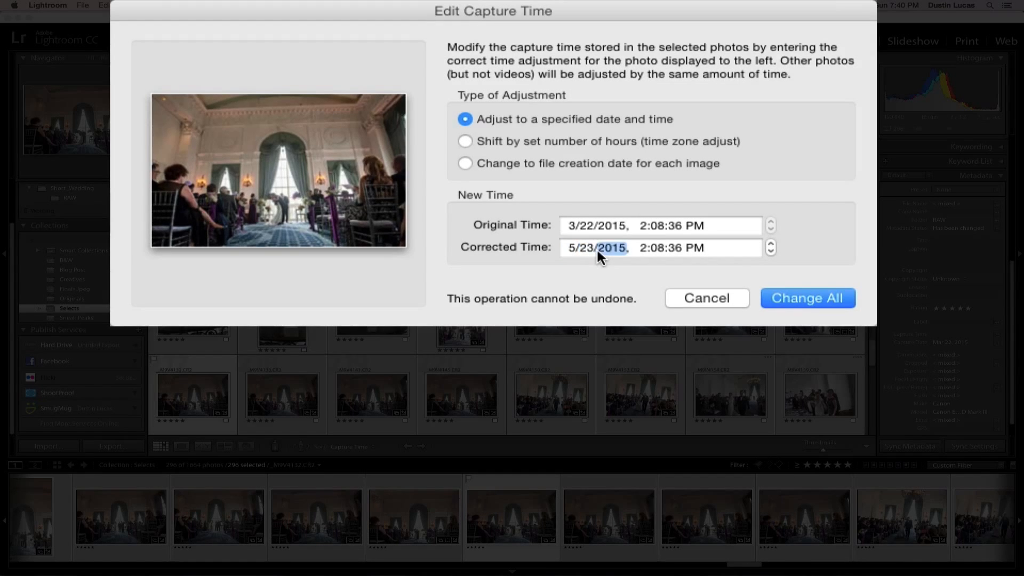
key("Tab")
type("6:01")
key("Tab")
type("28")
left_click(806, 299)
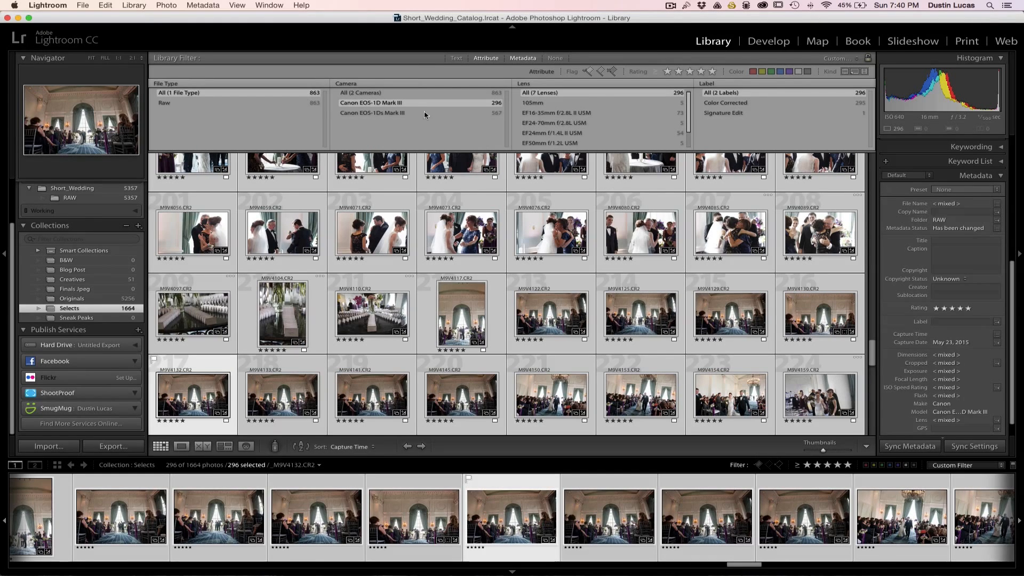
- Show the five-star photos from all cameras together and check how they interleave around the ceremony
left_click(398, 94)
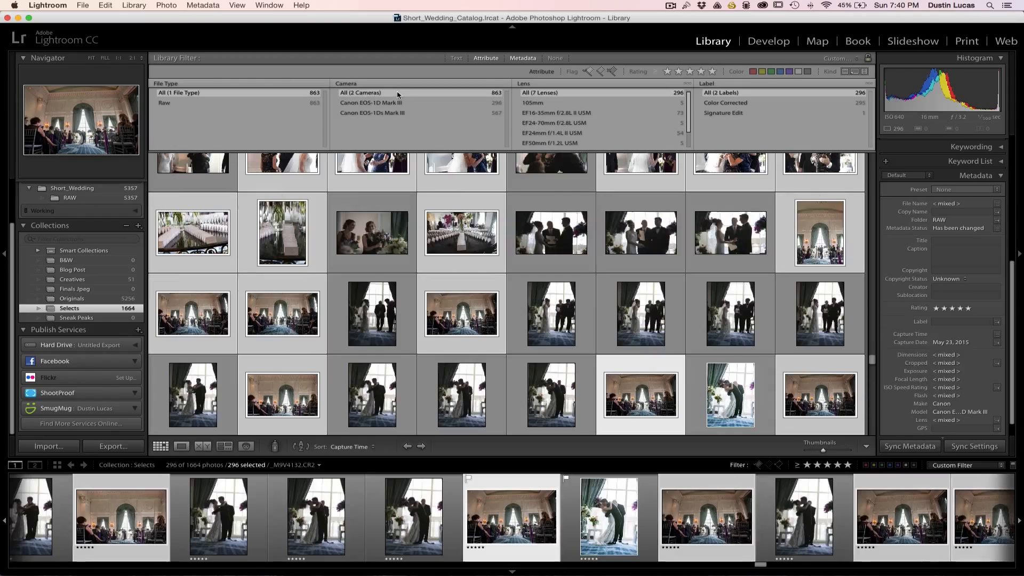
scroll(554, 256, "up", 3)
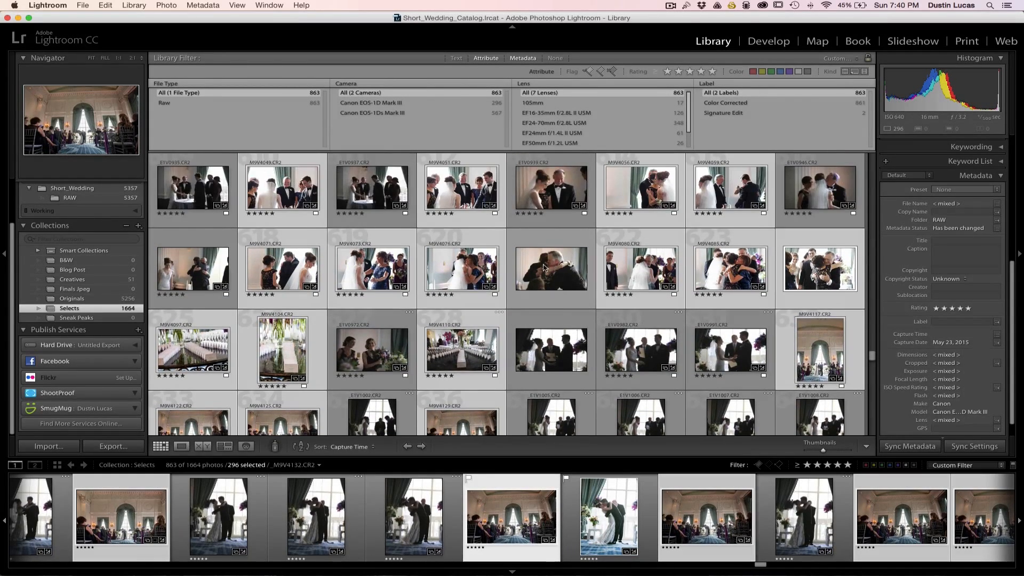
scroll(549, 266, "down", 3)
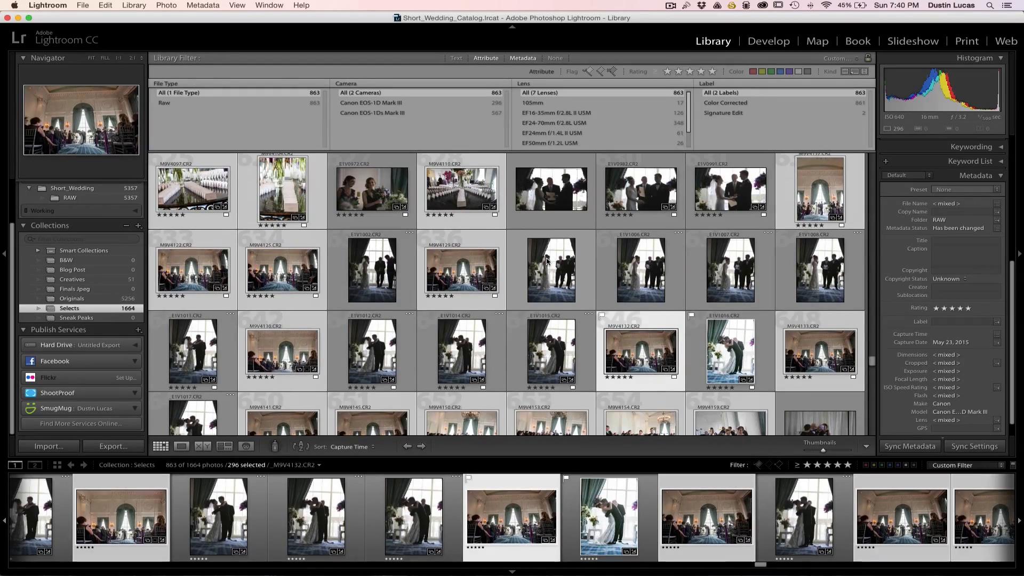
left_click(545, 266)
- Enlarge the wide kiss photo _M9V4132.CR2 and check the capture order against the photos just before and after it
double_click(631, 372)
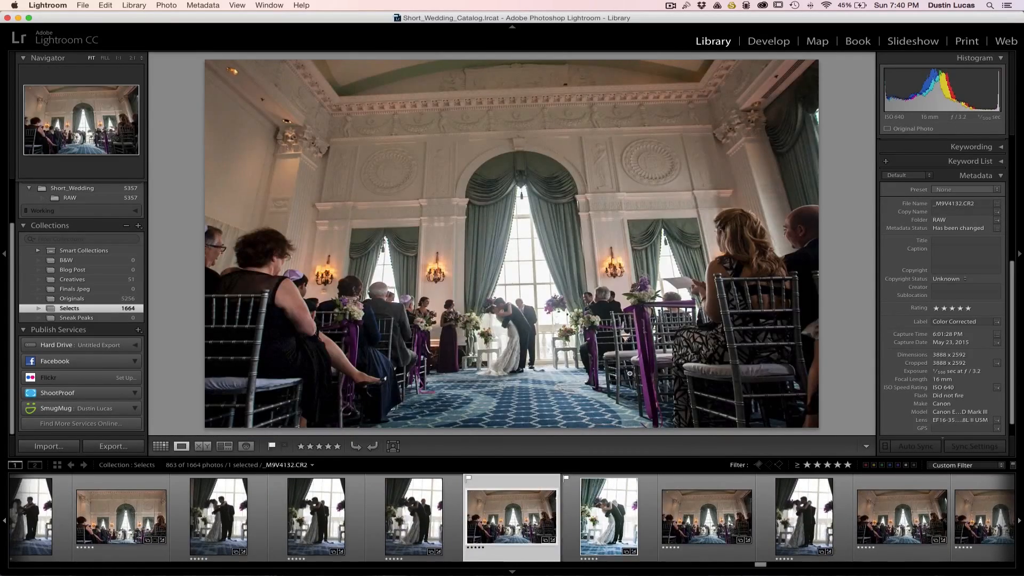
key("Right")
key("Left")
key("Right")
key("Left")
key("Right")
key("Left")
key("Left")
key("Left")
key("Left")
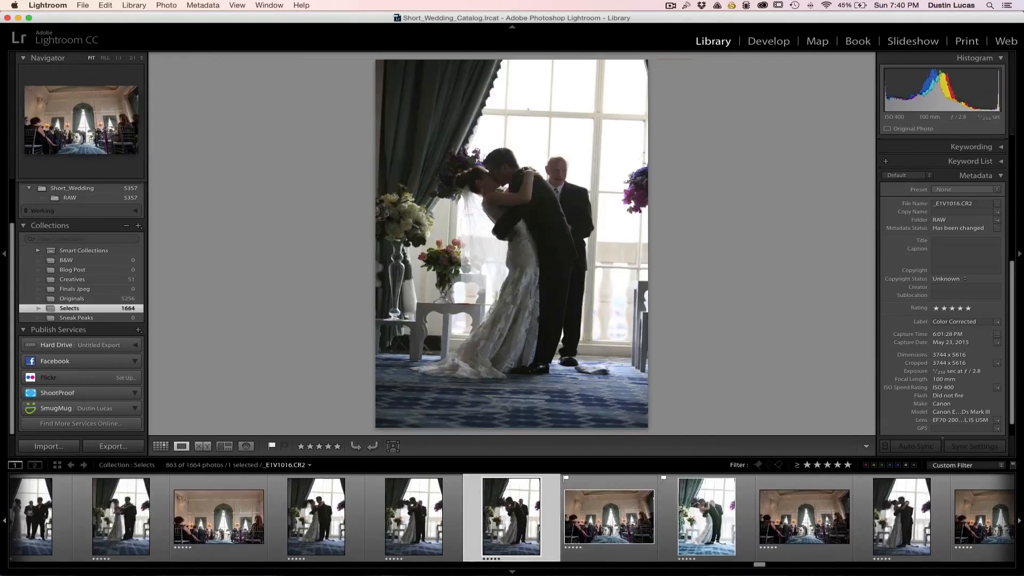
key("Right")
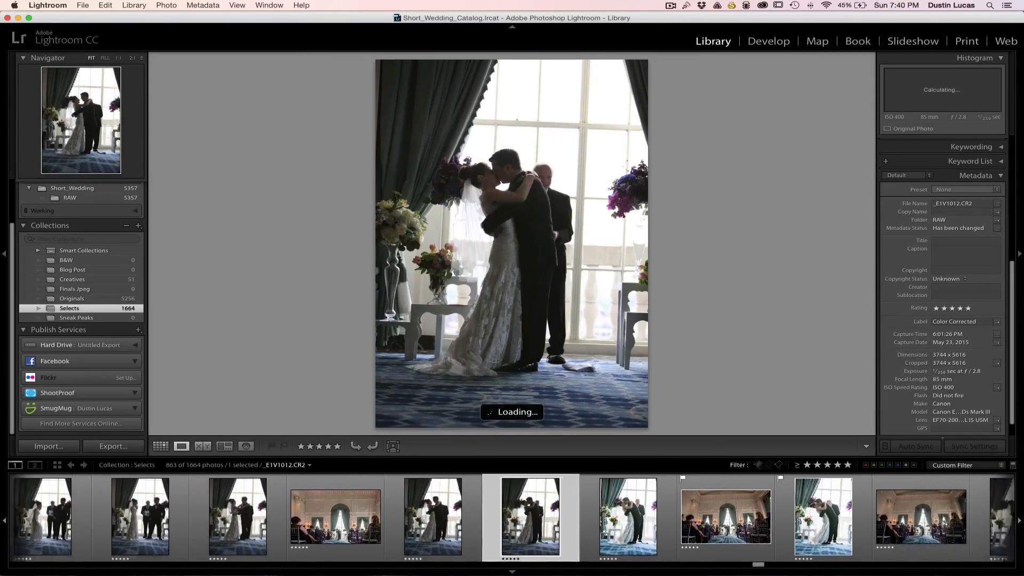
key("Right")
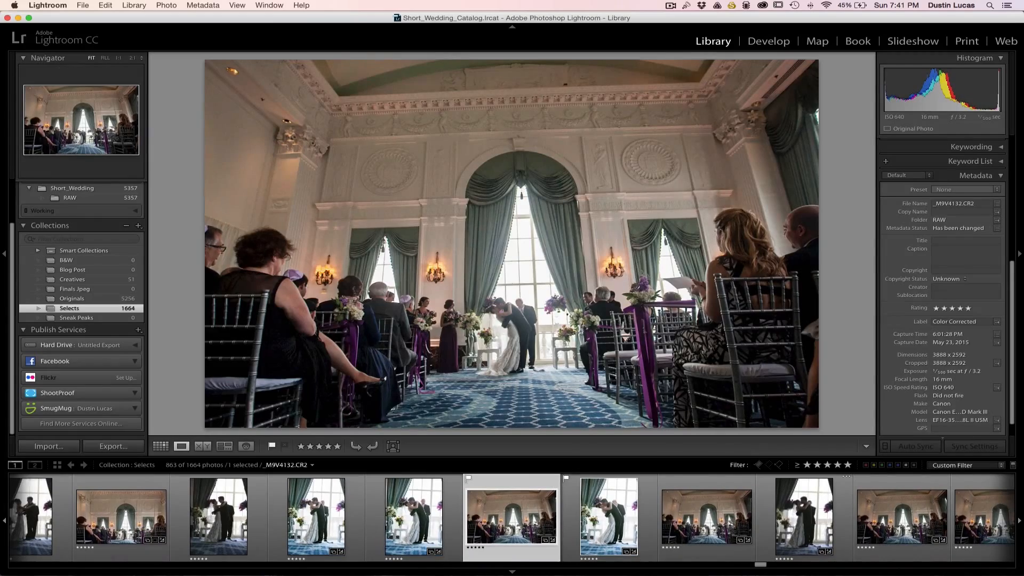
- Step back and forth through the photos following the kiss up to _E1V1017.CR2, and return to the thumbnail grid
key("Right")
key("Right")
key("Left")
key("Right")
key("Right")
key("Left")
key("Right")
key("Left")
key("Right")
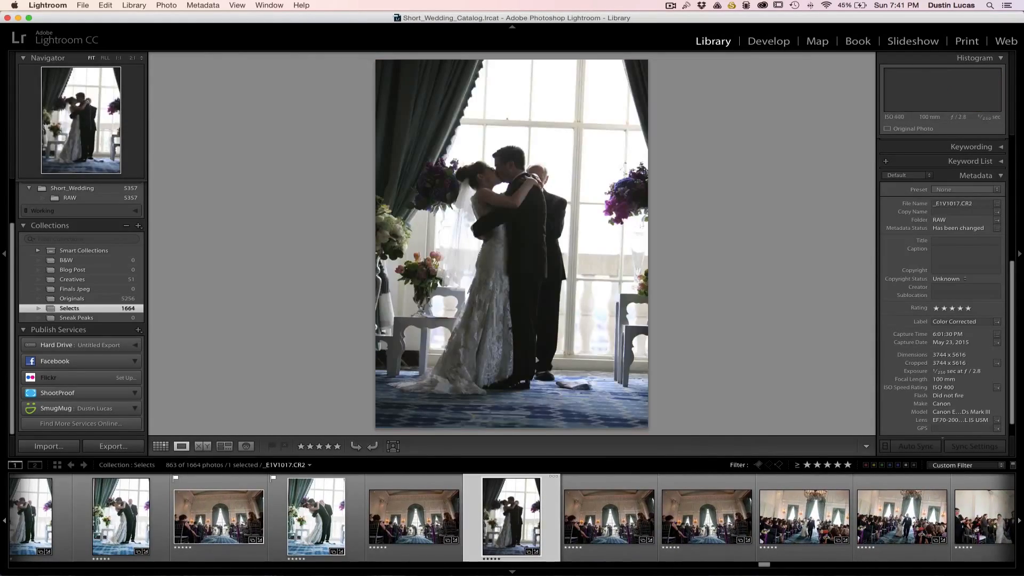
key("Left")
key("Right")
key("g")
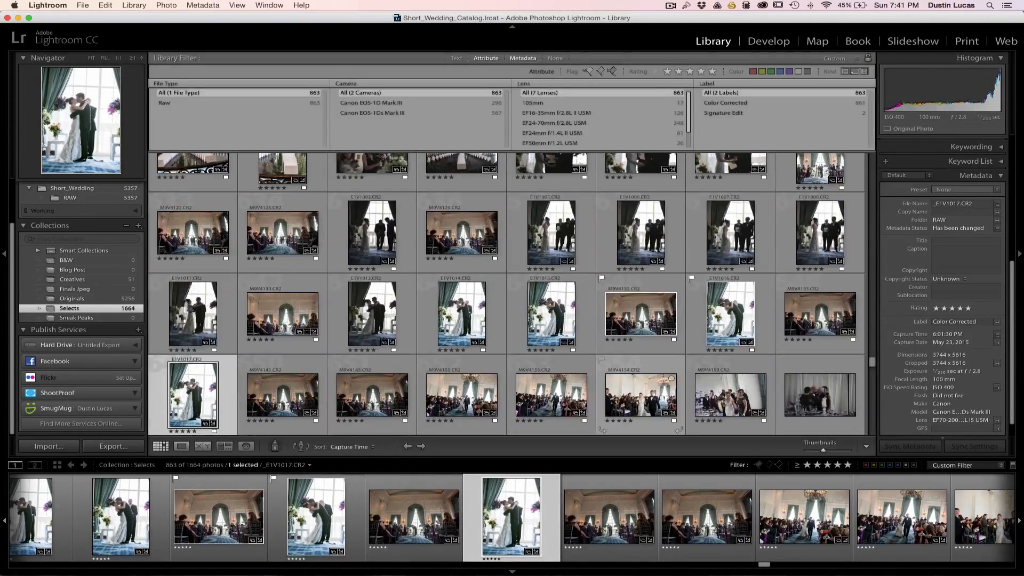
- Examine the sequence after the kiss in the enlarged view, stepping forward to the aisle exit photo _M9V4153.CR2
scroll(517, 305, "down", 3)
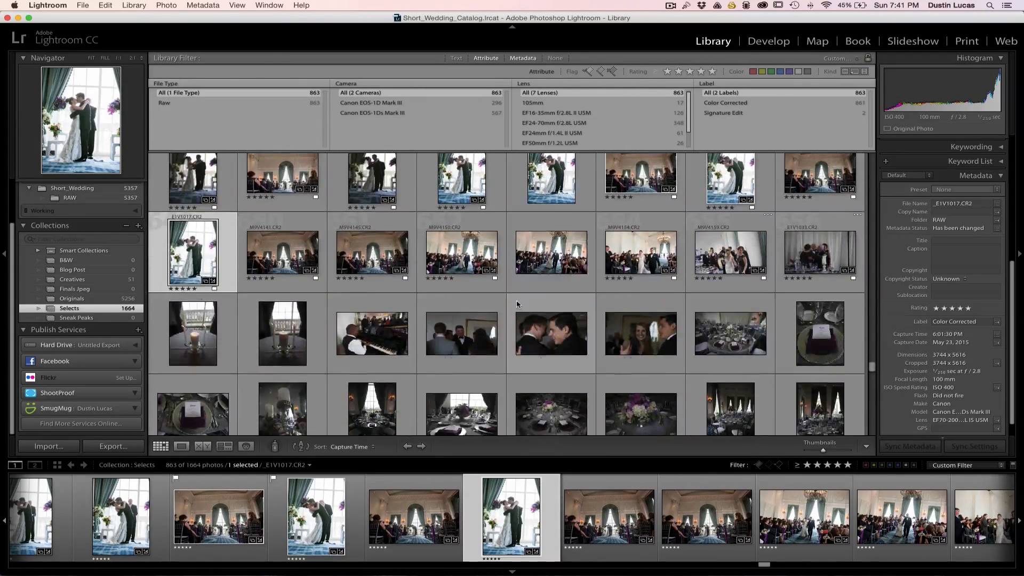
double_click(516, 285)
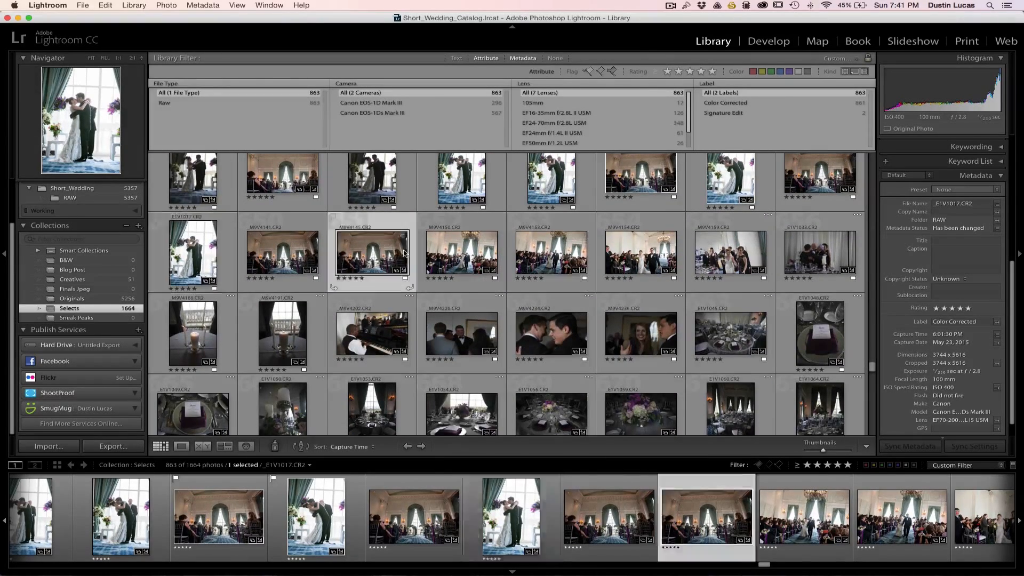
key("Right")
key("Right")
key("Right")
key("Right")
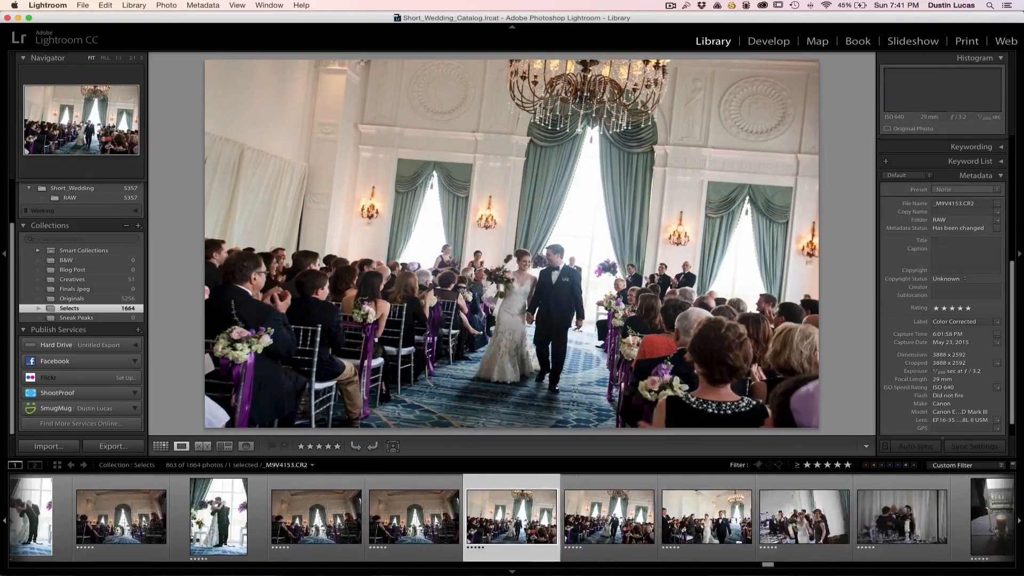
- Step back and forth through the enlarged aisle exit photos up to _M9V4154.CR2 to check their order, and return to the thumbnail grid
key("Left")
key("Left")
key("Left")
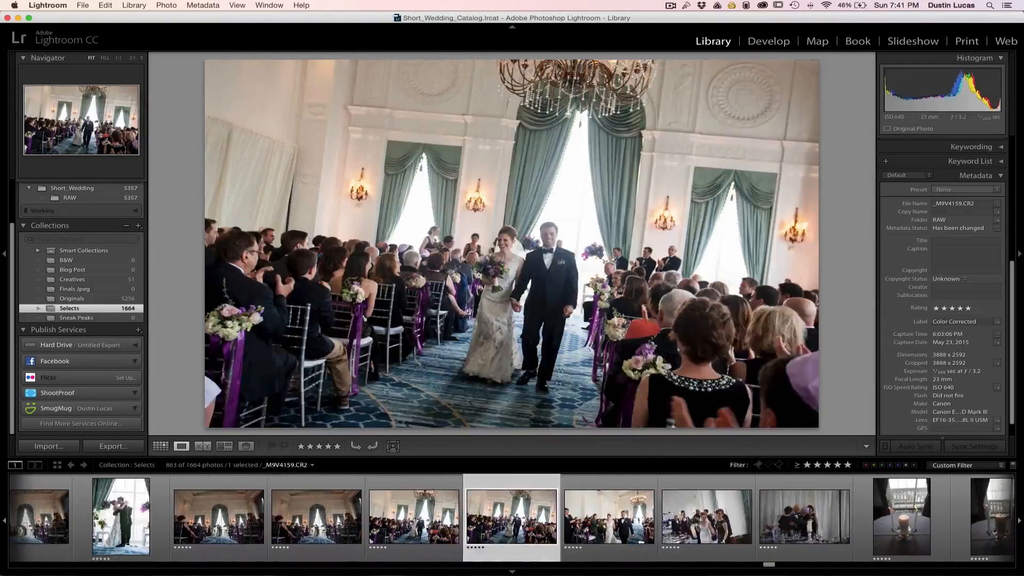
key("Right")
key("Right")
key("Right")
key("Right")
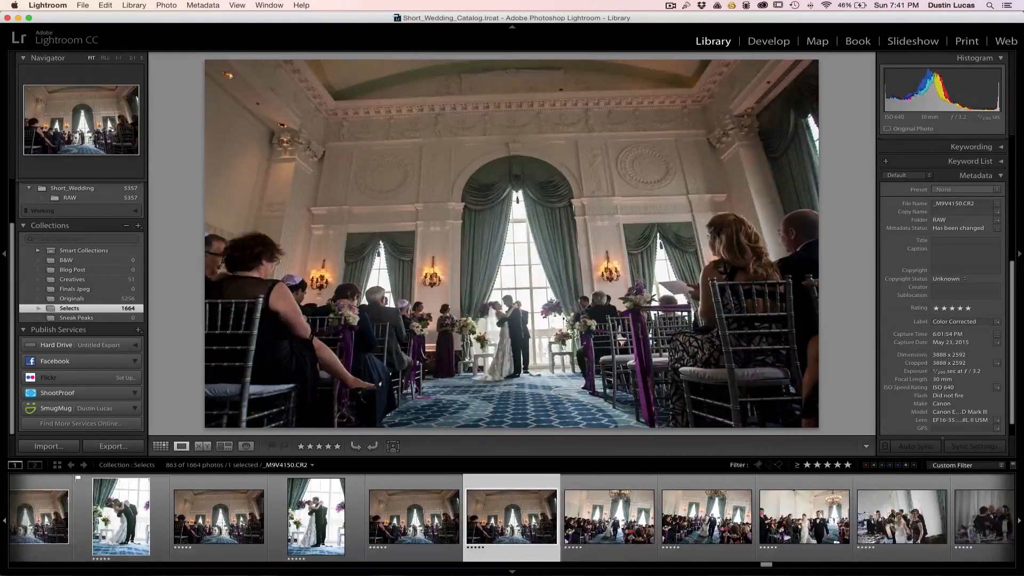
key("g")
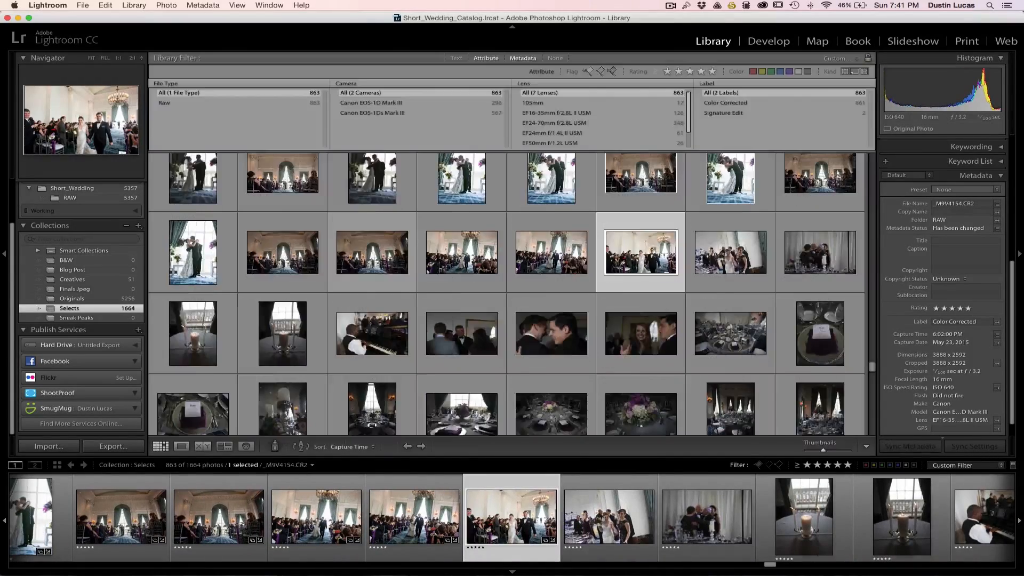
- Examine the capture order across the five-star thumbnails, from the reception and ceremony back to the getting-ready photos
scroll(452, 247, "down", 5)
scroll(453, 247, "down", 5)
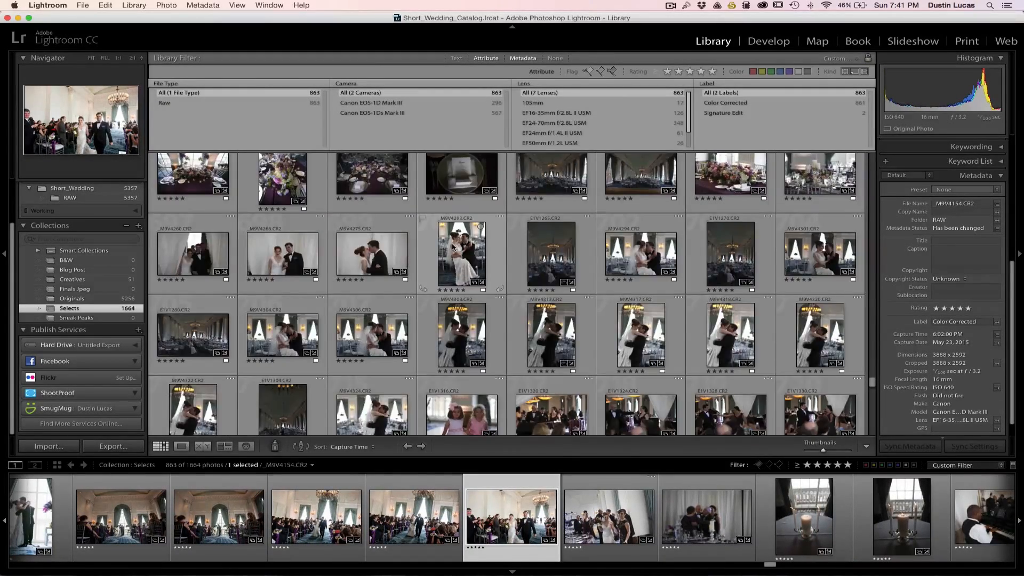
scroll(452, 247, "up", 10)
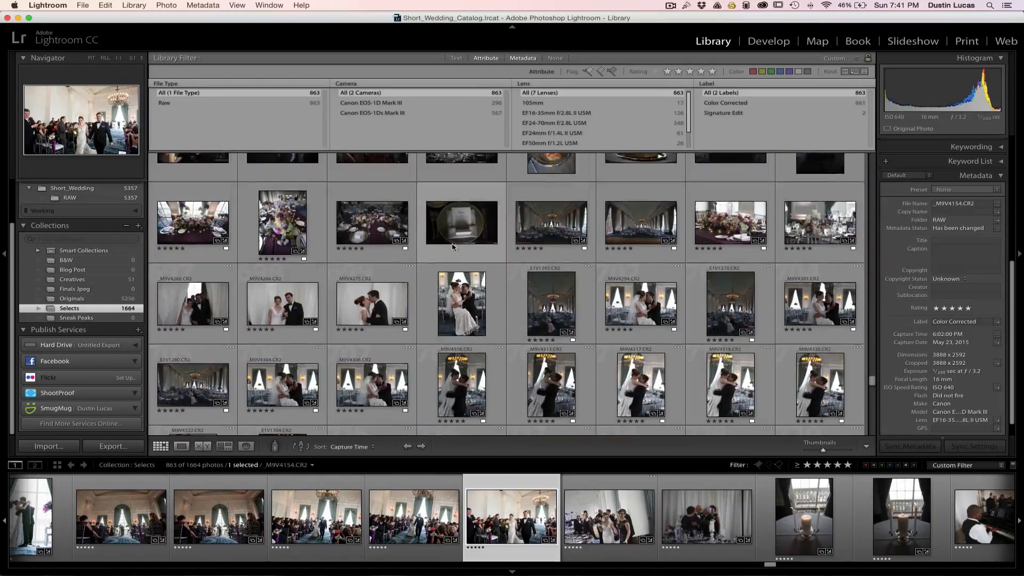
scroll(453, 247, "up", 3)
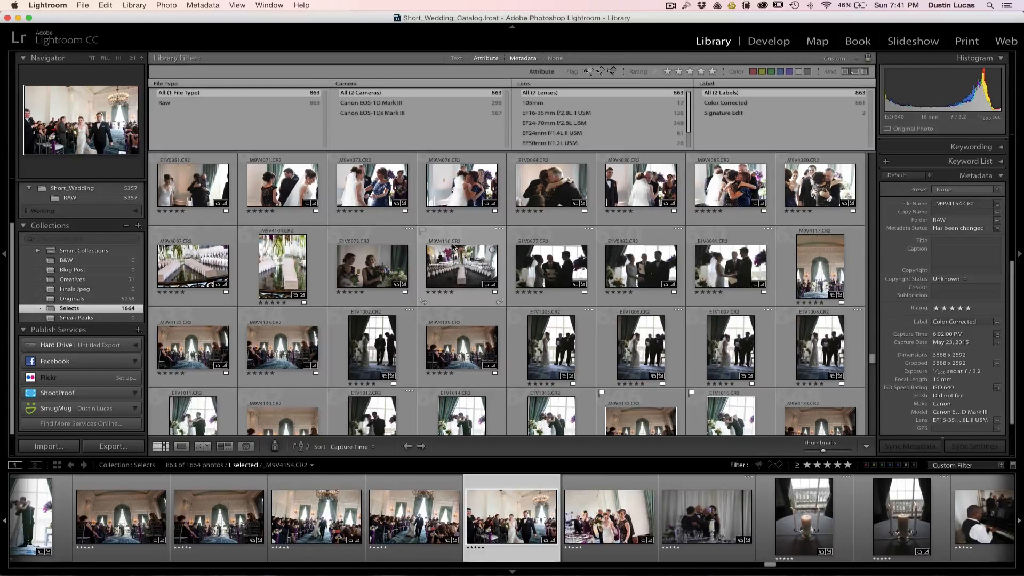
scroll(452, 247, "up", 5)
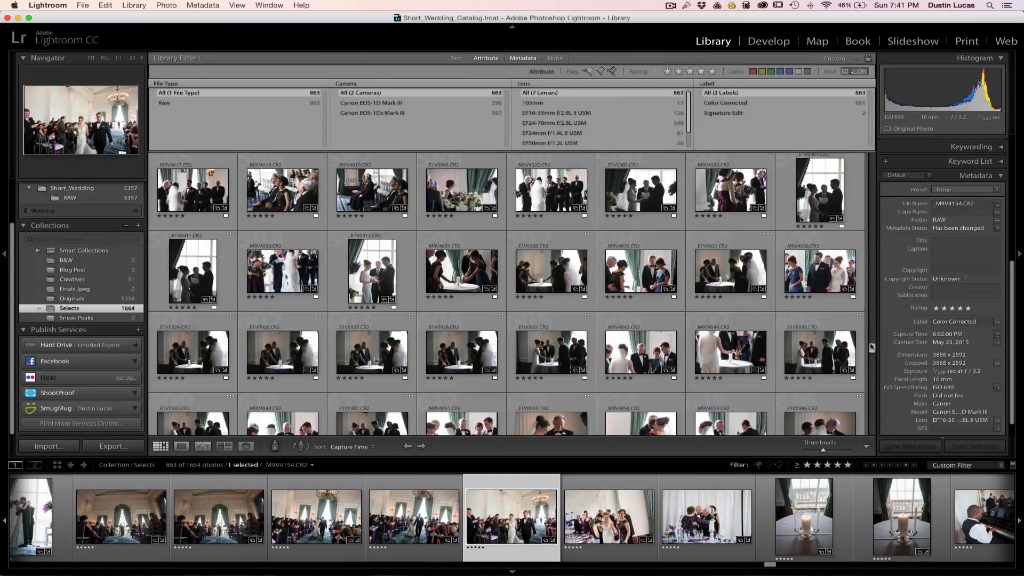
left_click_drag(872, 348, 843, 147)
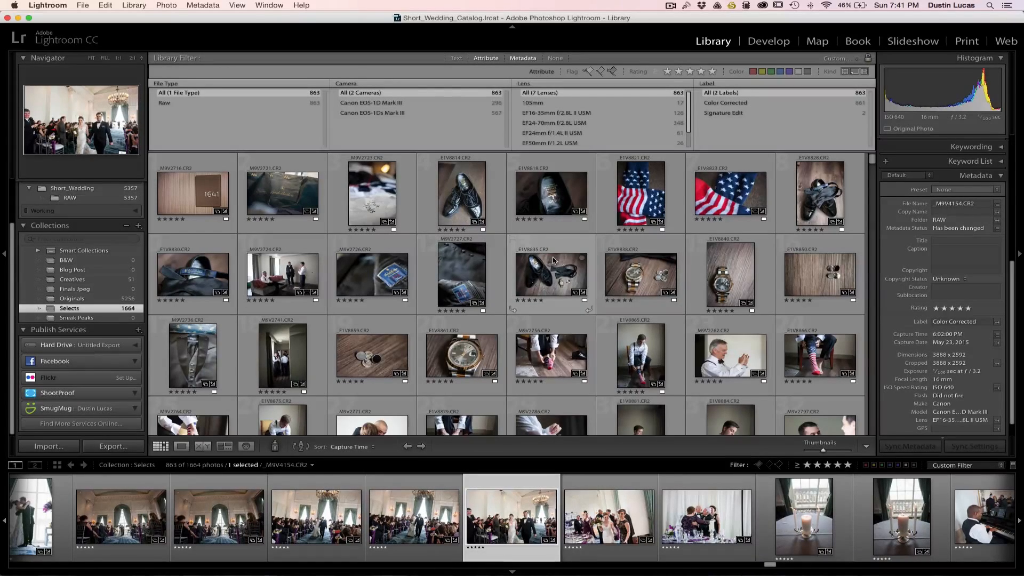
scroll(549, 259, "down", 15)
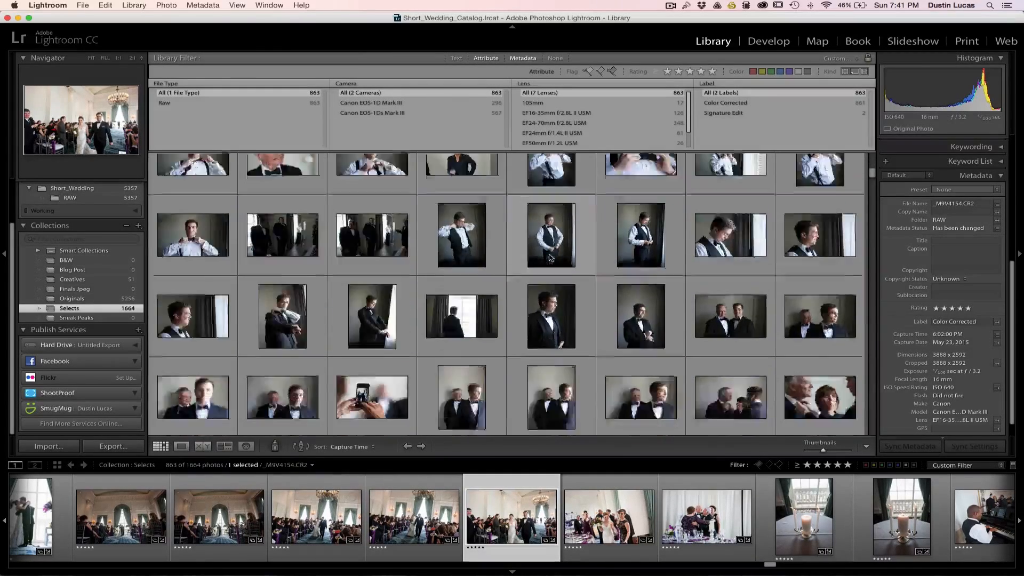
scroll(549, 257, "down", 10)
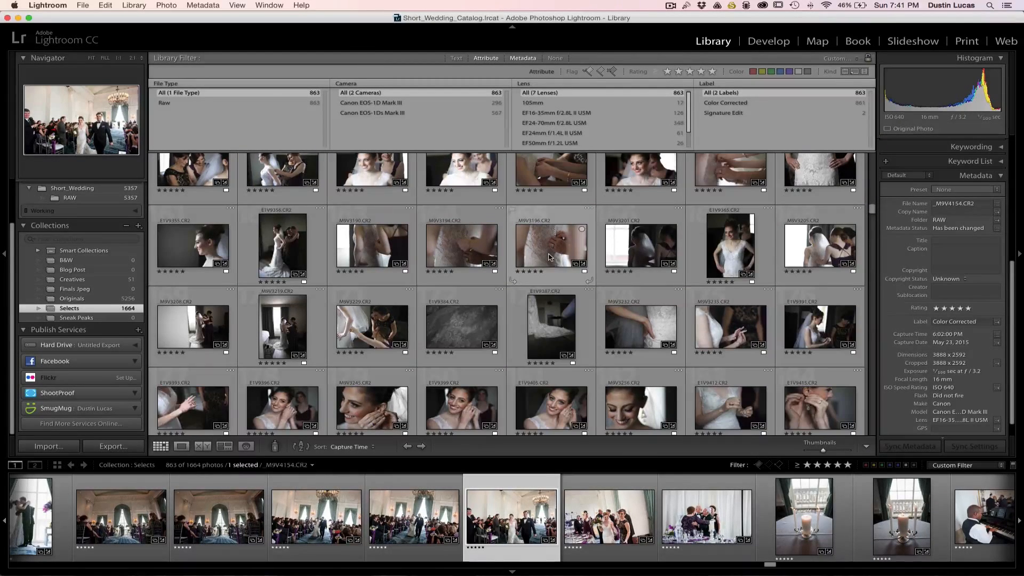
scroll(550, 258, "up", 10)
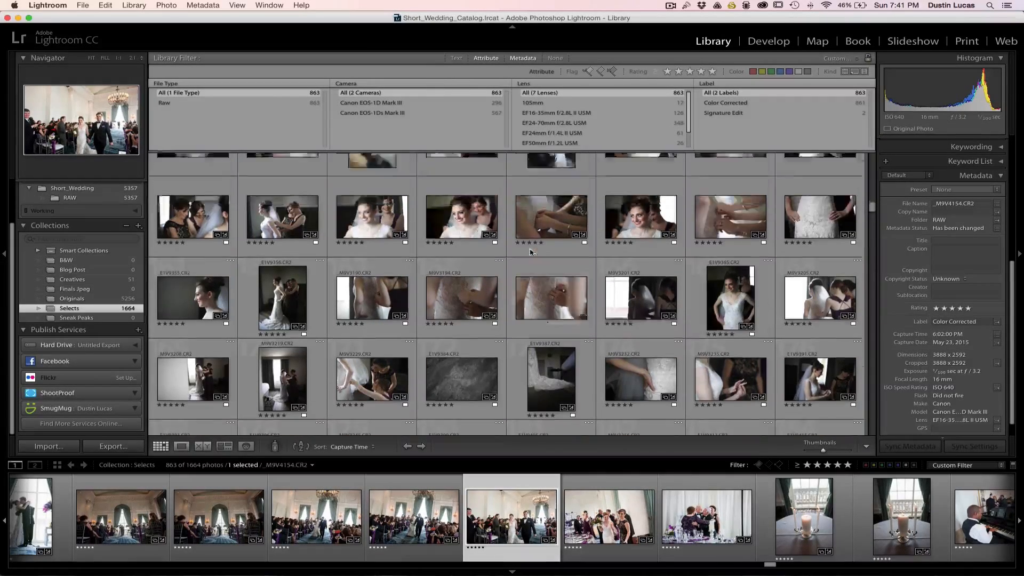
scroll(476, 228, "up", 10)
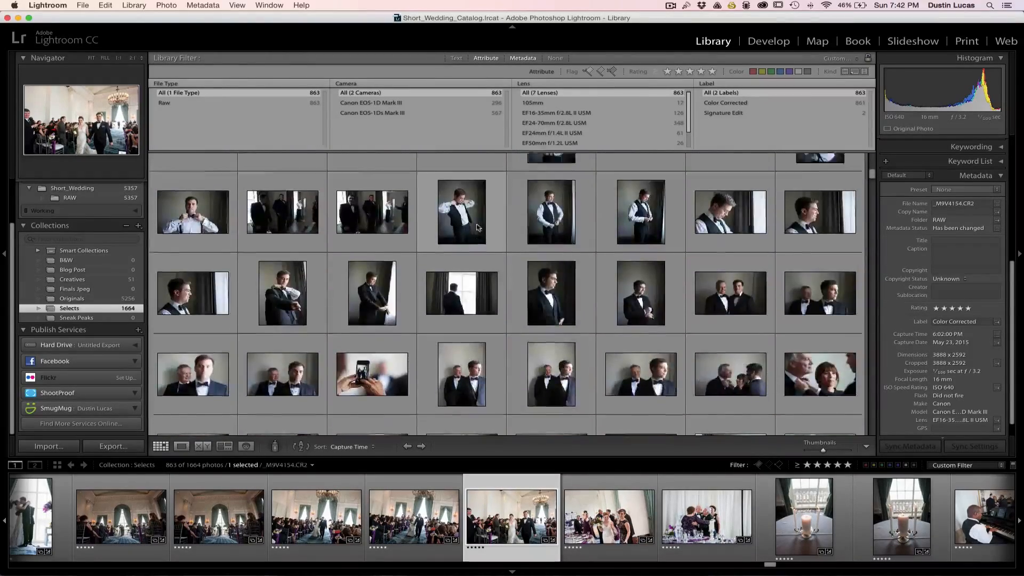
- Select all the filtered photos, start a batch rename, and open the Filename Template Editor for a custom naming scheme
key("super+a")
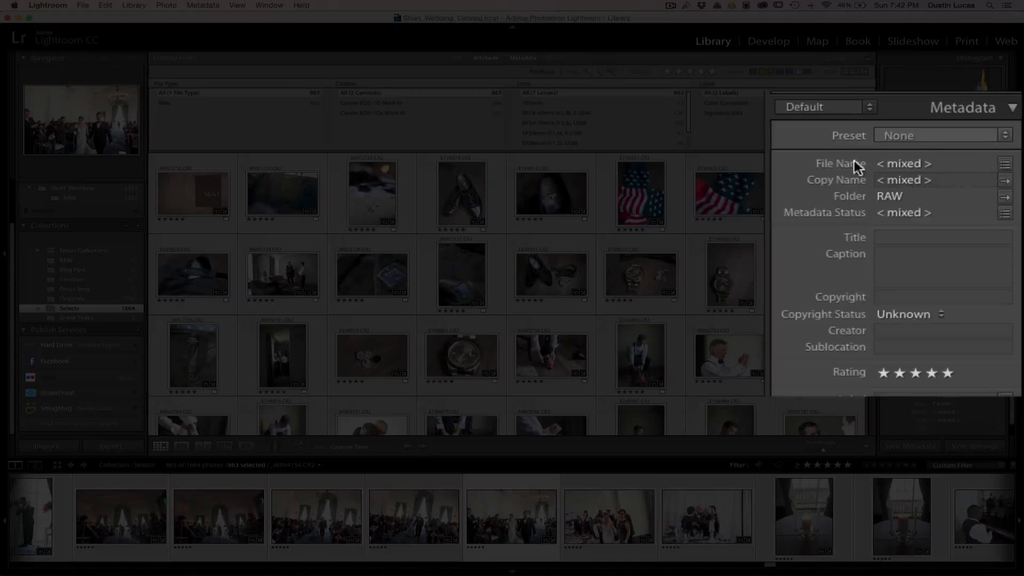
left_click(1004, 164)
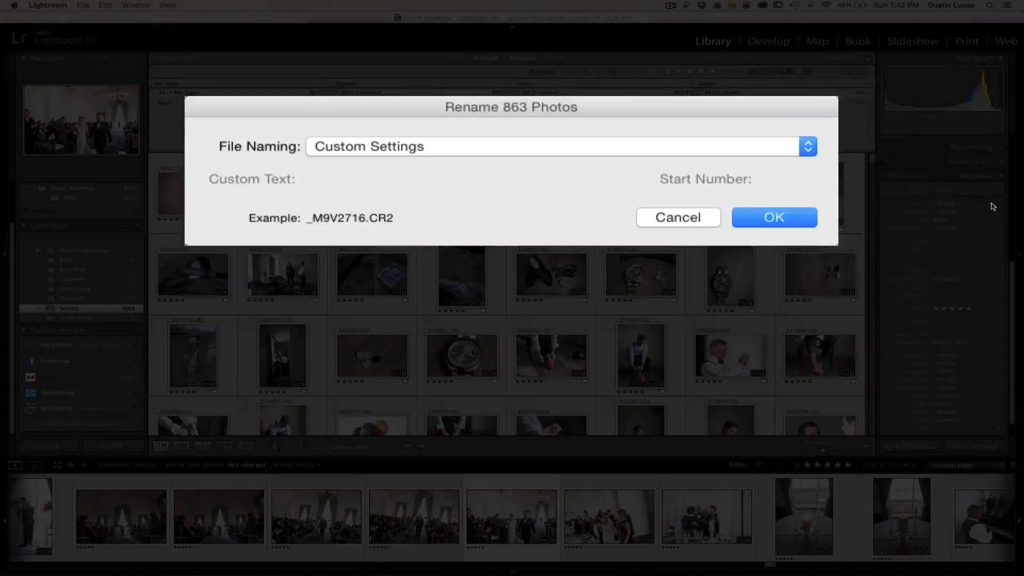
left_click(511, 142)
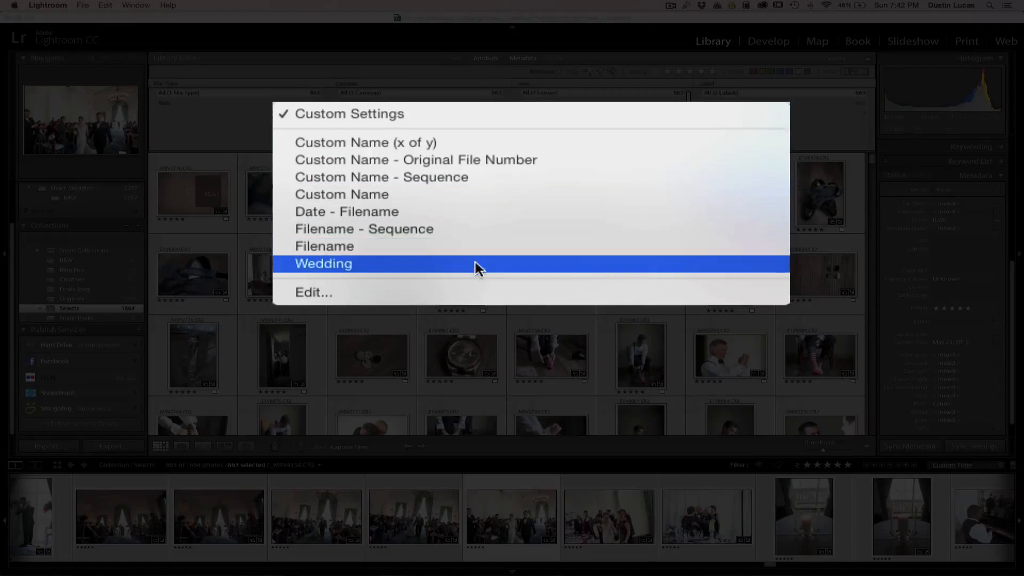
left_click(347, 289)
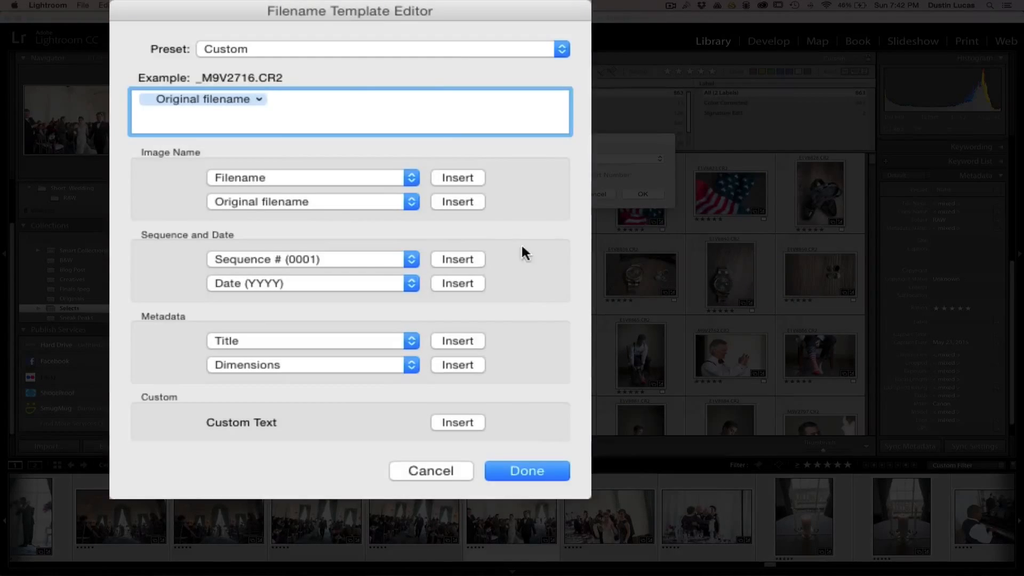
left_click_drag(368, 10, 365, 19)
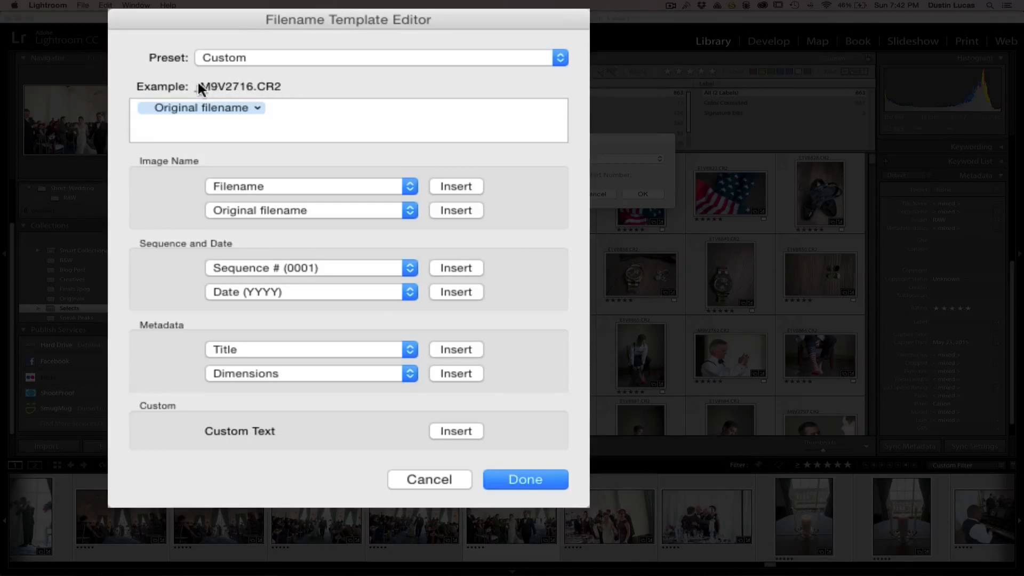
- Replace the original filename token with the couple's first names joined by "_and_", a trailing underscore, and a Sequence # (0001) token
left_click(272, 109)
key("BackSpace")
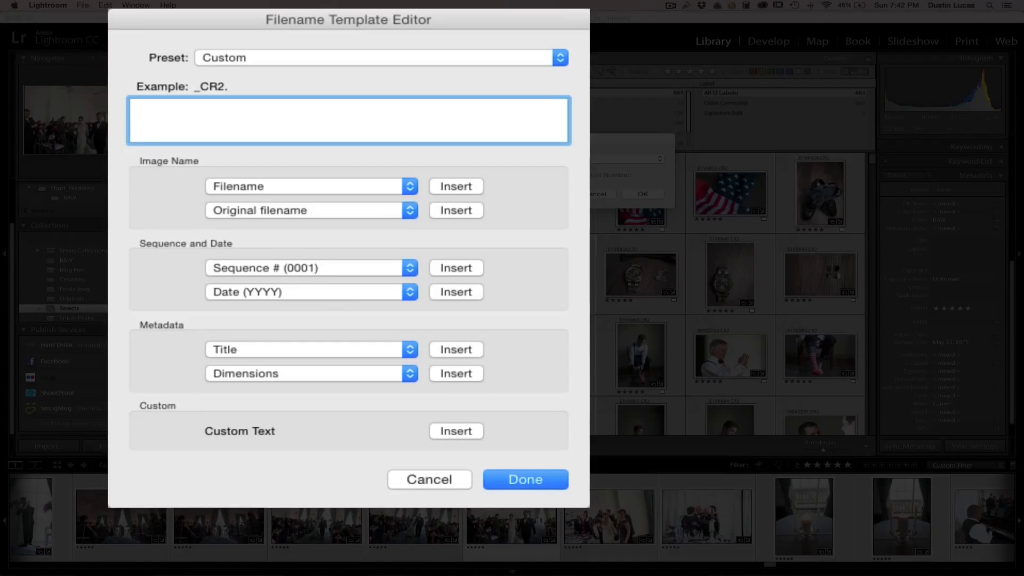
type("Rachel_and_")
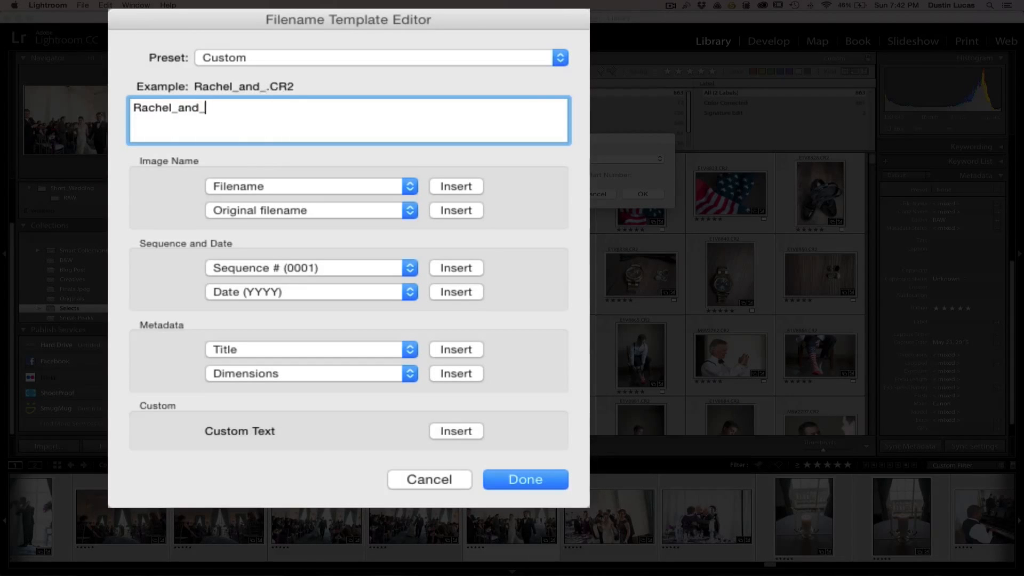
type("Tyler_")
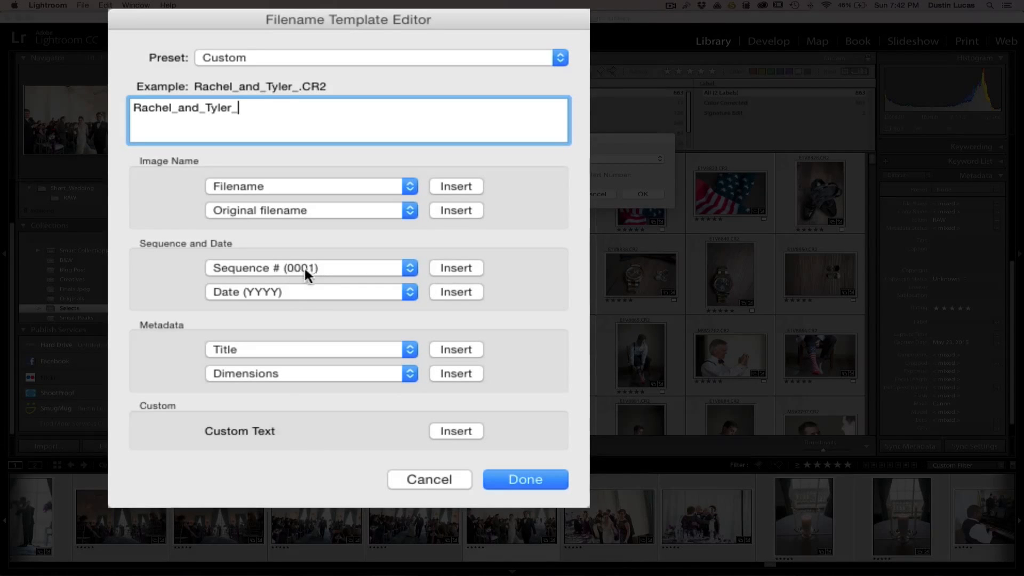
left_click(456, 268)
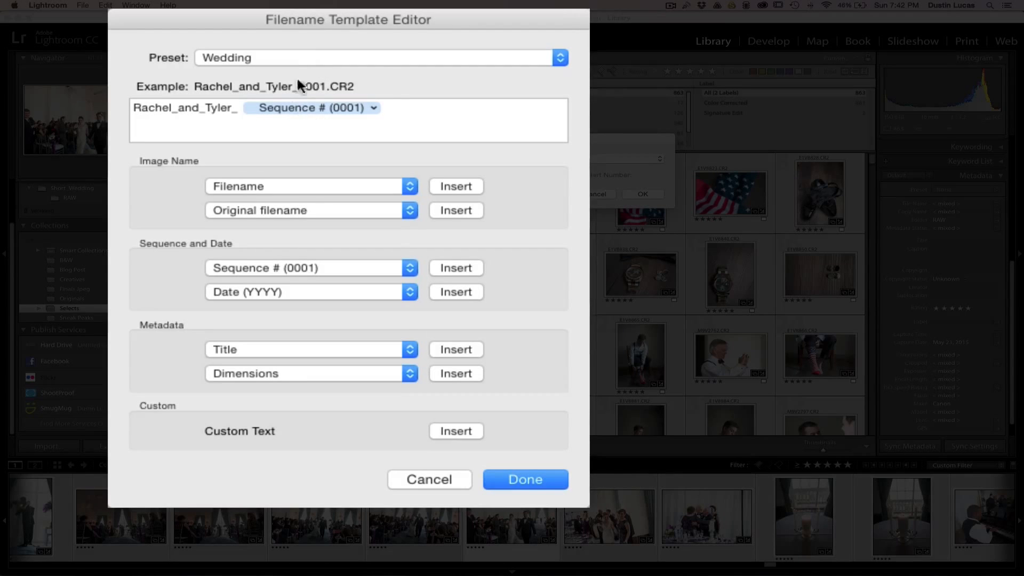
- Save the current filename template as a new preset named "Bride and Groom"
left_click(296, 58)
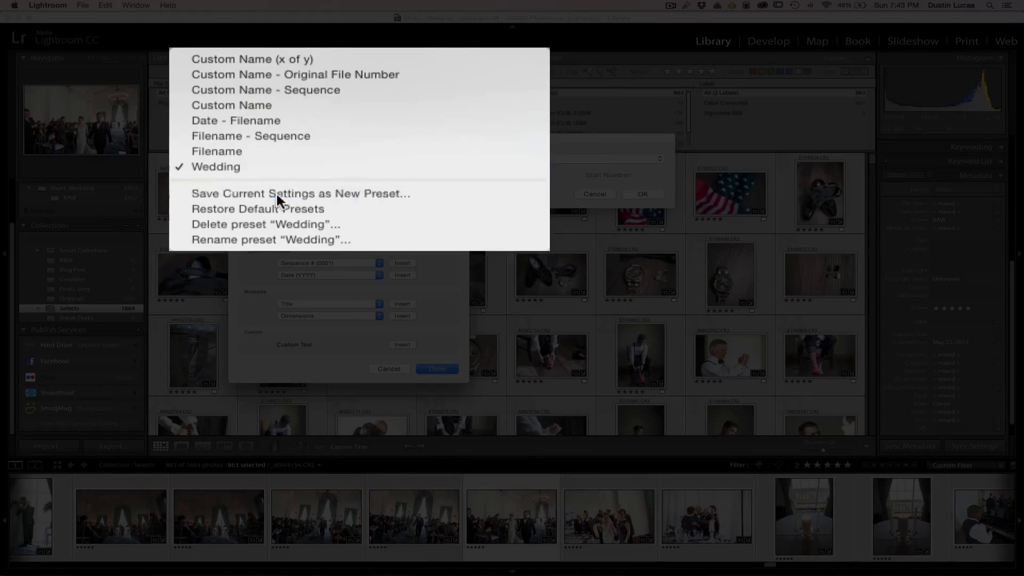
left_click(319, 175)
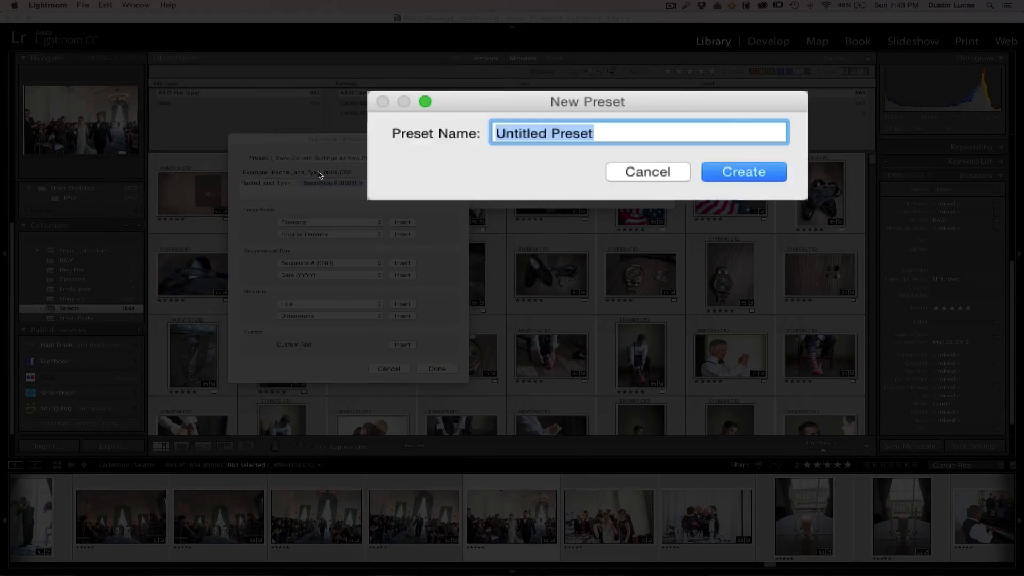
type("W")
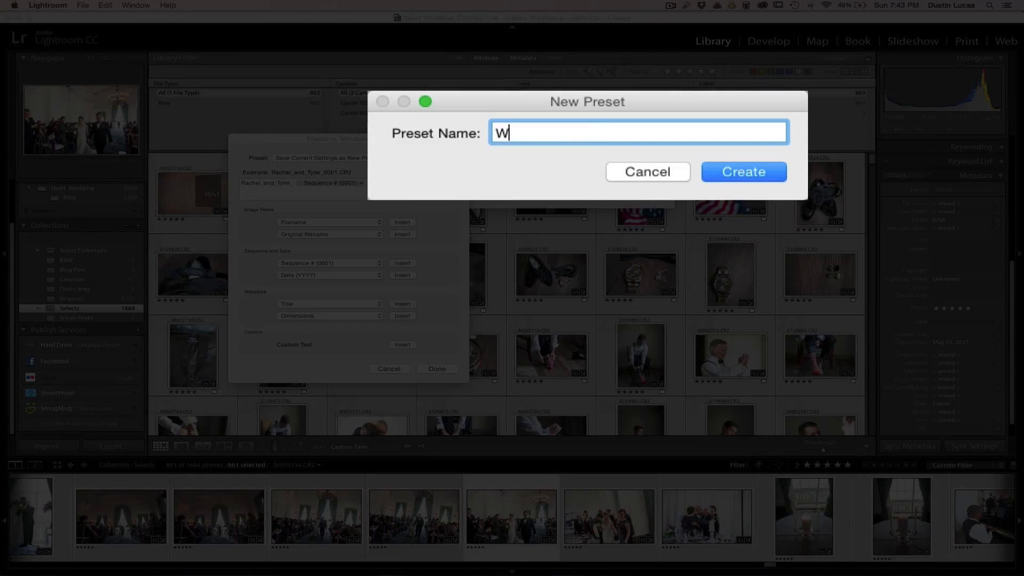
key("BackSpace")
type("Bride groom")
key("Left")
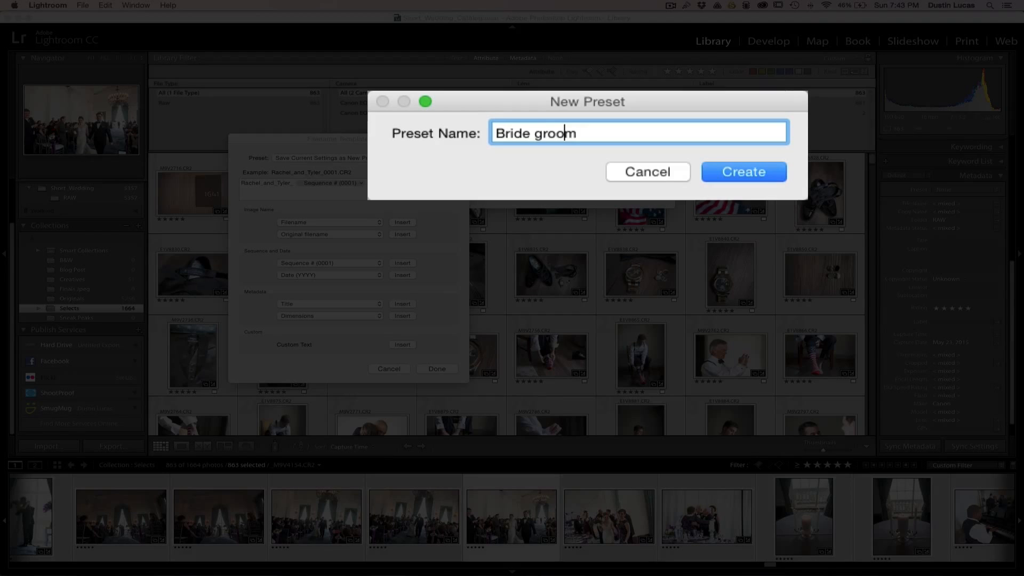
key("BackSpace")
type("and G")
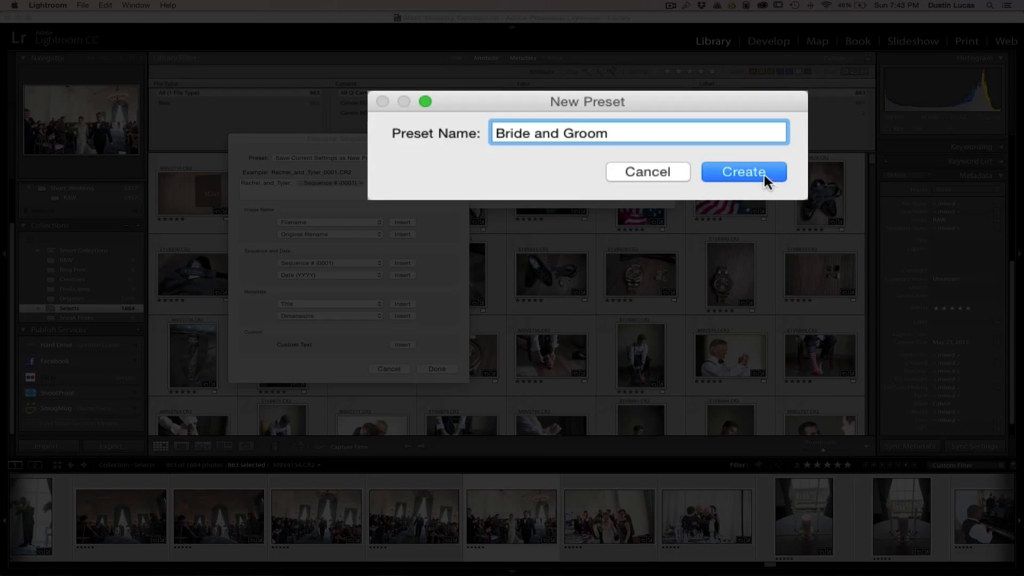
left_click(744, 172)
- Confirm the Bride and Groom template and rename the selected photos with start number 1
left_click(293, 55)
left_click(282, 108)
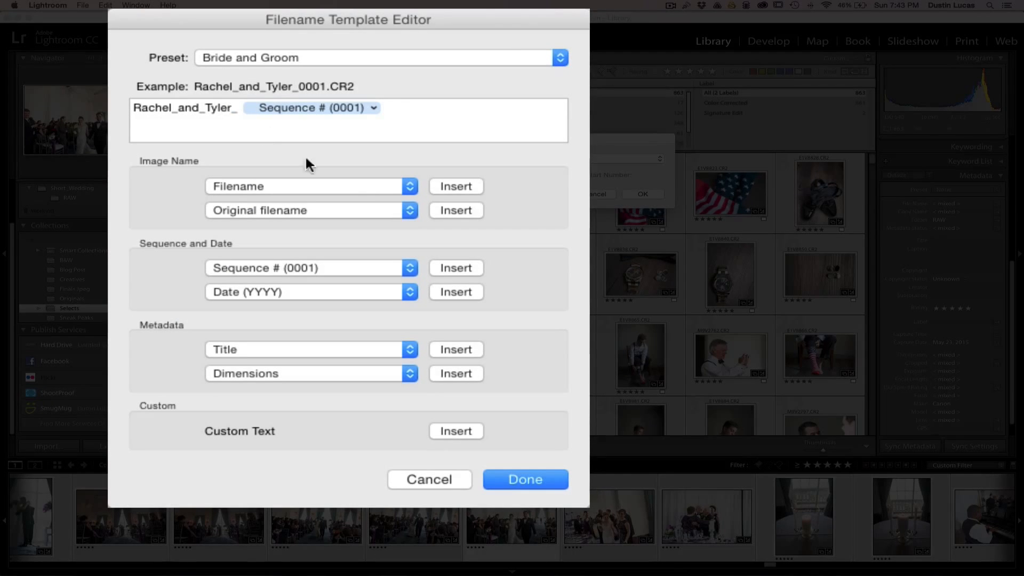
left_click(543, 478)
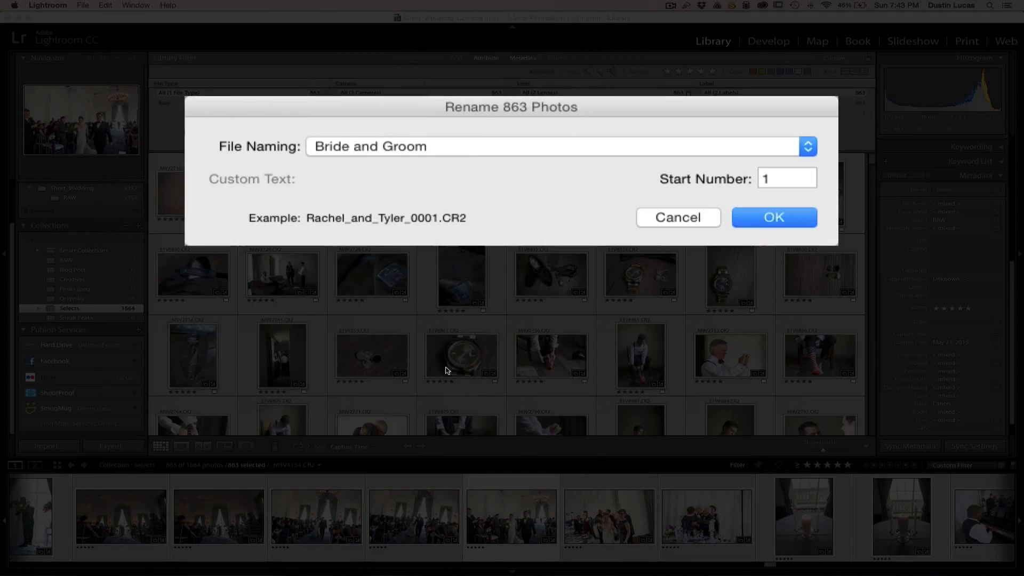
left_click(775, 217)
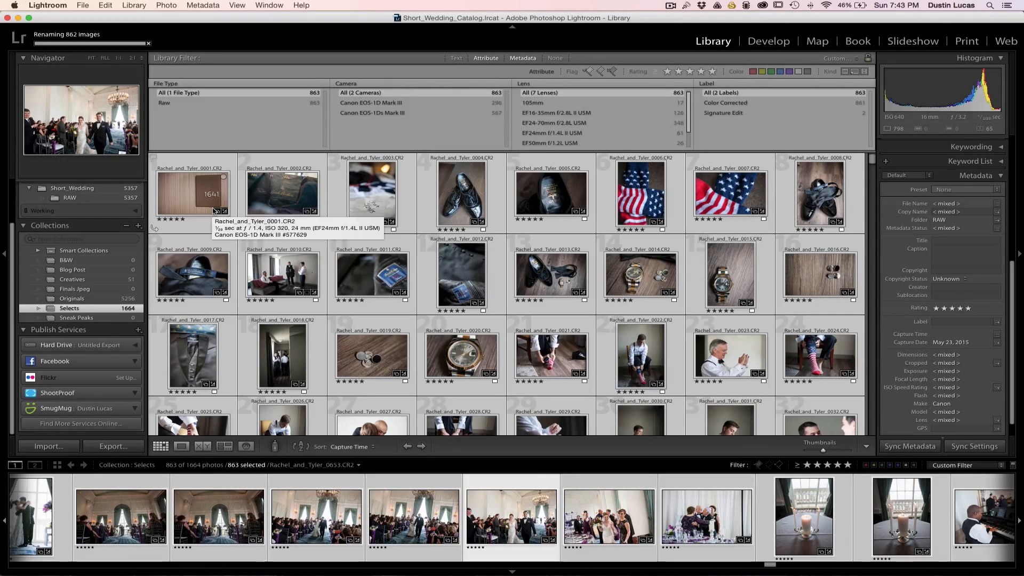
- Switch to Finder and look through the RAW folder inside Short_Wedding on the Canon drive in a new window
key("super+Tab")
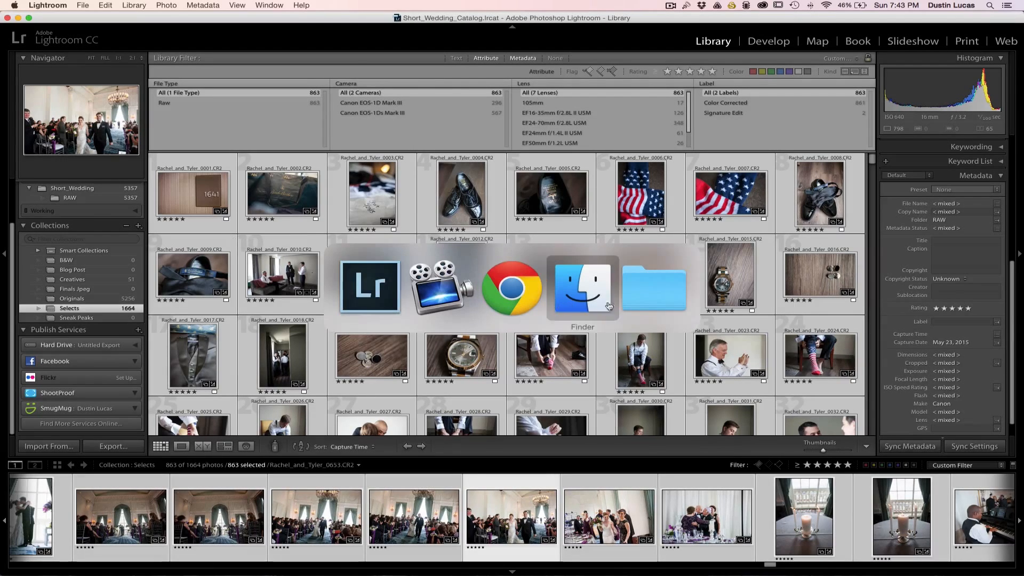
left_click(574, 304)
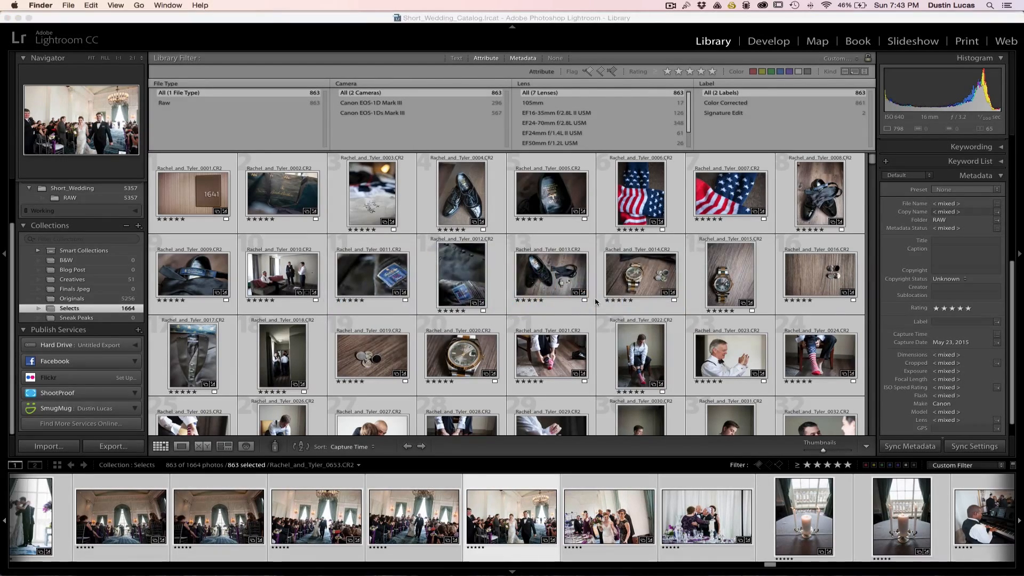
key("super+n")
scroll(170, 453, "down", 2)
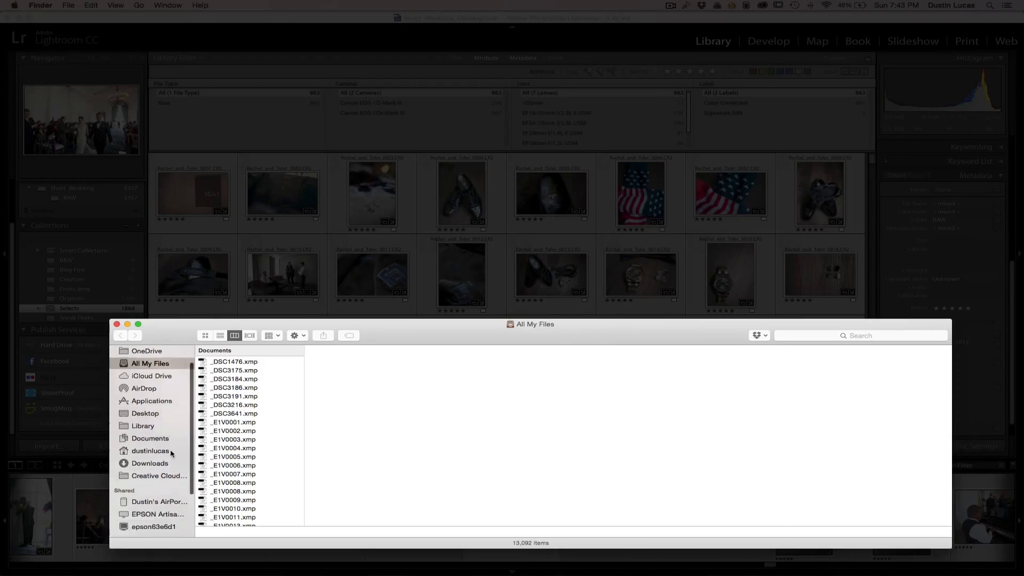
scroll(171, 453, "down", 1)
left_click(149, 512)
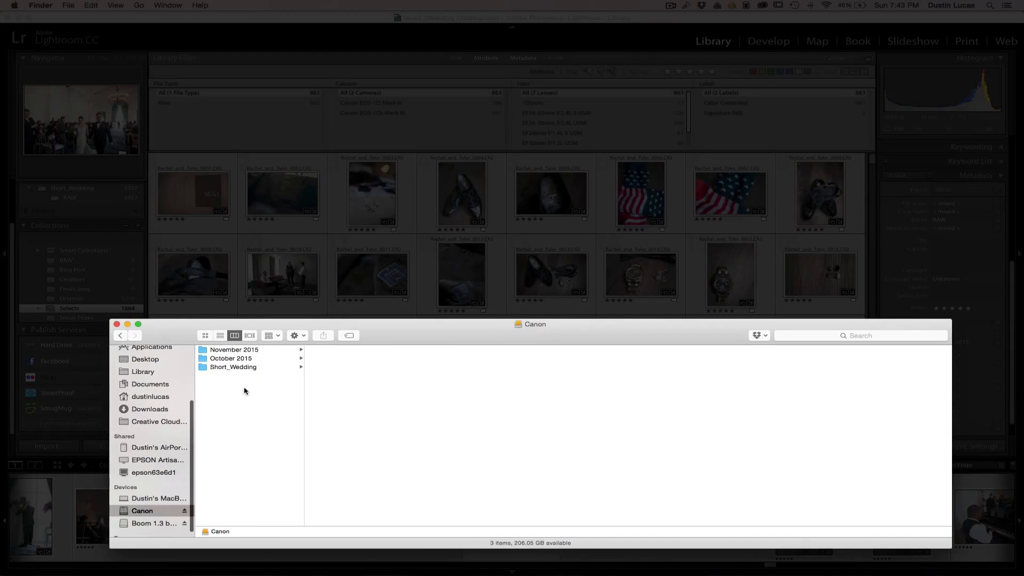
left_click(251, 368)
left_click(315, 351)
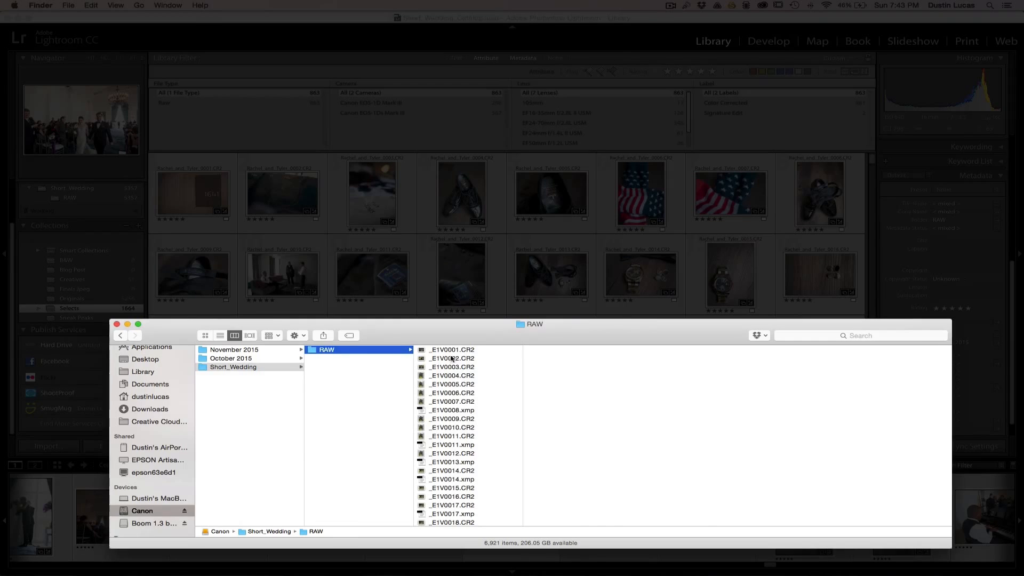
scroll(464, 362, "down", 15)
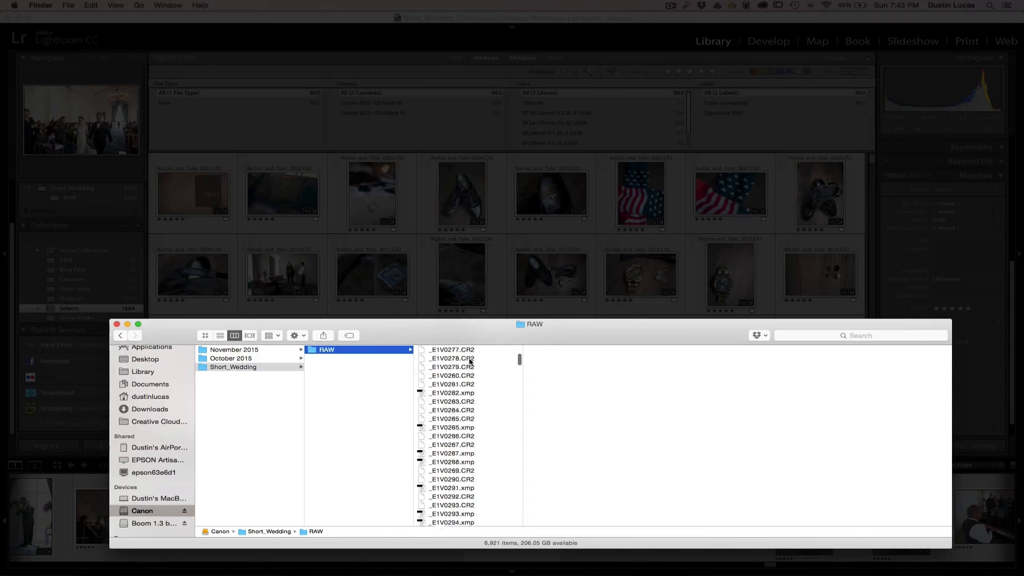
scroll(471, 361, "up", 15)
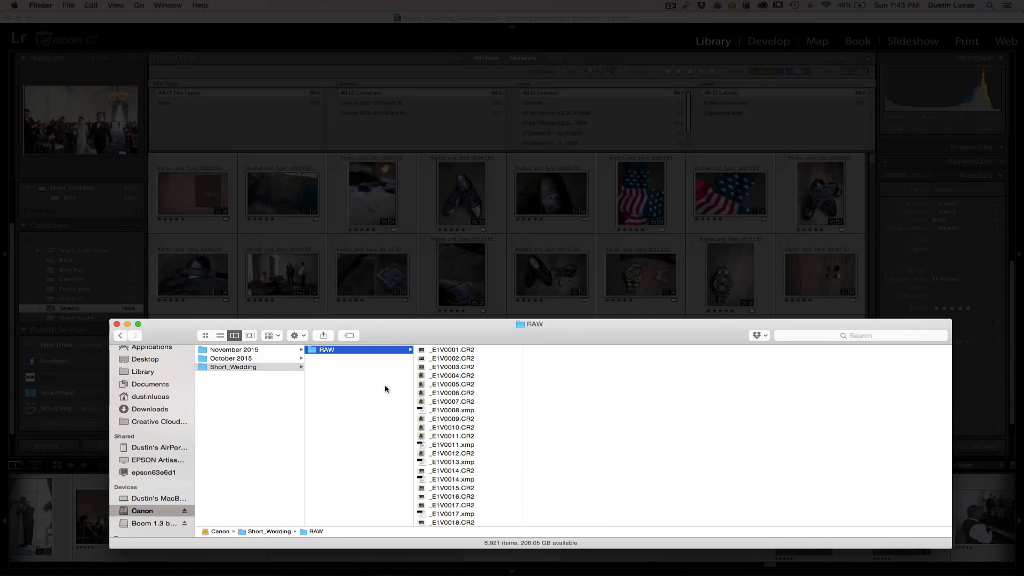
- Reopen the RAW folder in Short_Wedding and find where the sequence of renamed CR2 files starts
key("Left")
key("Up")
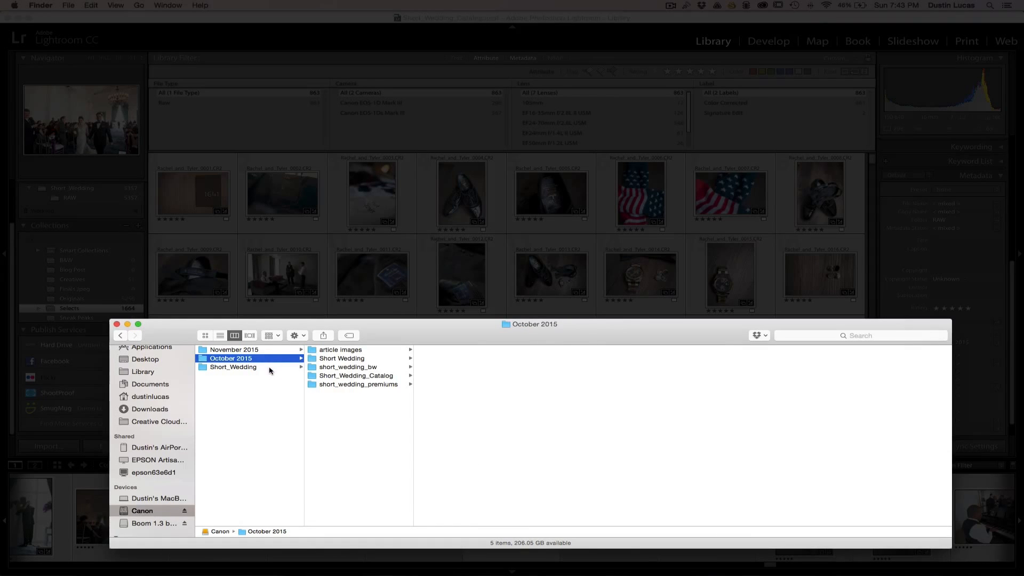
left_click(270, 368)
left_click(354, 351)
scroll(472, 370, "down", 10)
scroll(472, 370, "down", 9)
left_click_drag(520, 354, 521, 496)
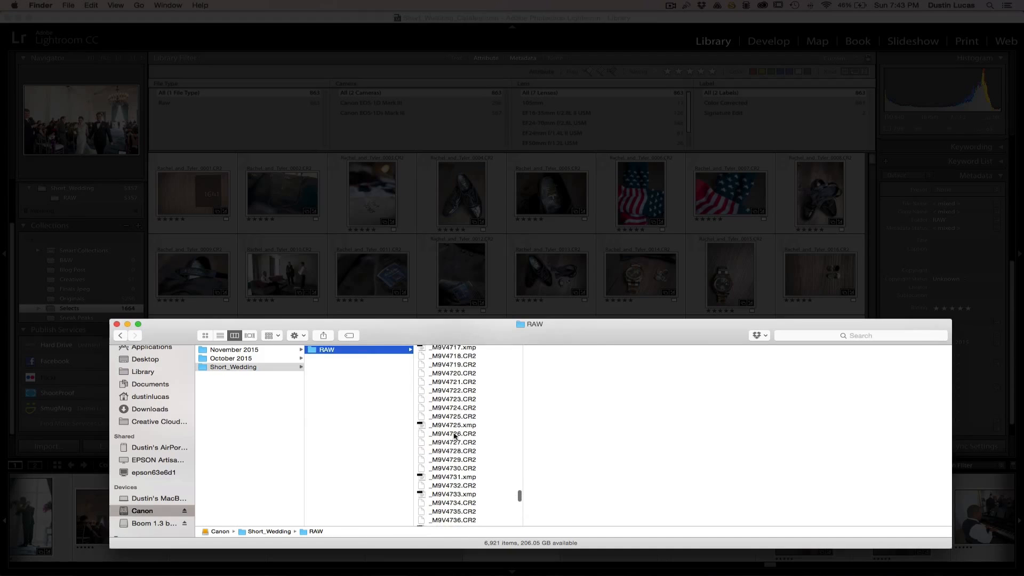
scroll(501, 384, "down", 10)
scroll(500, 383, "down", 8)
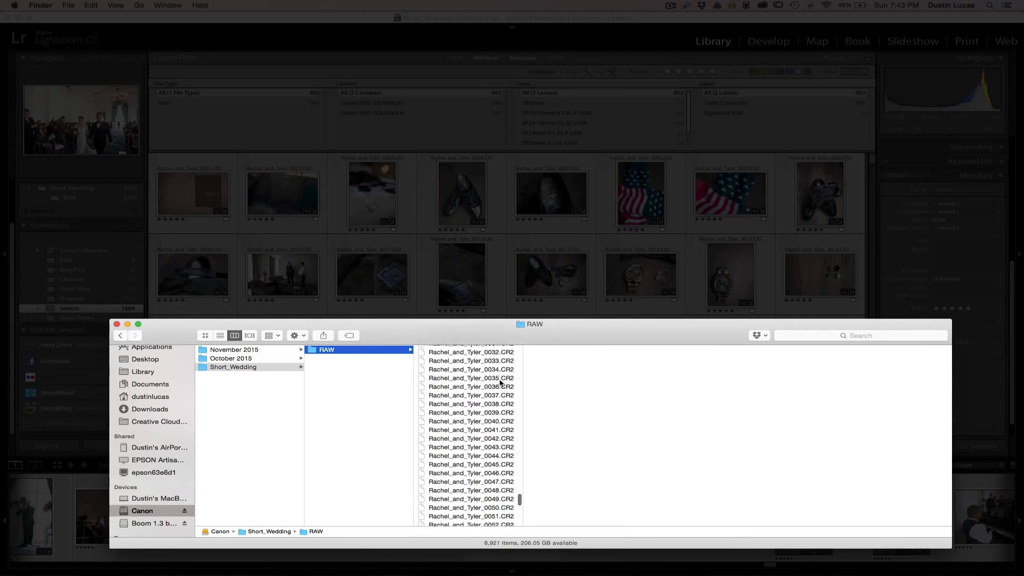
scroll(502, 383, "up", 5)
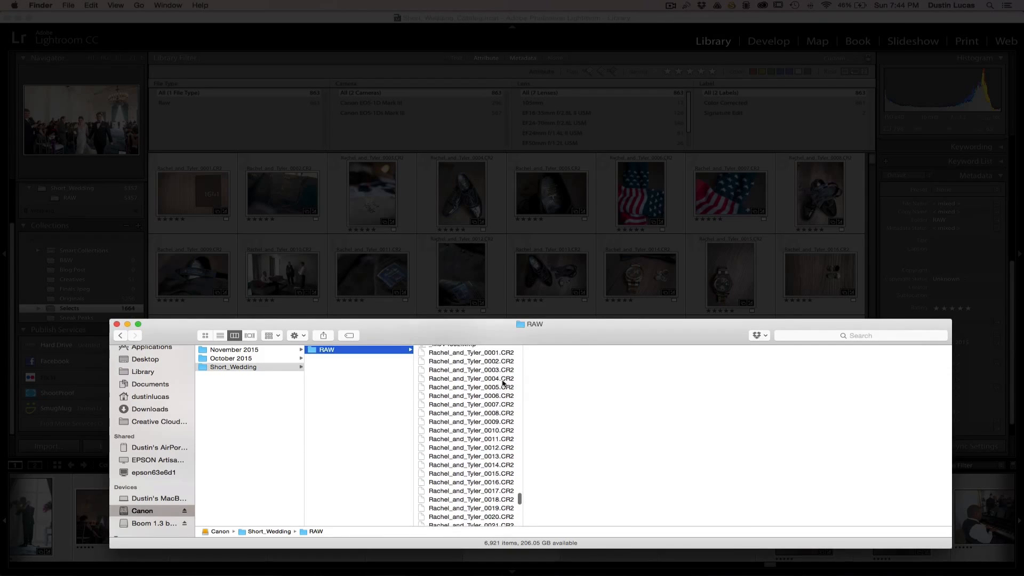
- Preview the renamed CR2 files numbered 0001 and 0862 to check both ends of the sequence
left_click(493, 383)
scroll(480, 397, "down", 20)
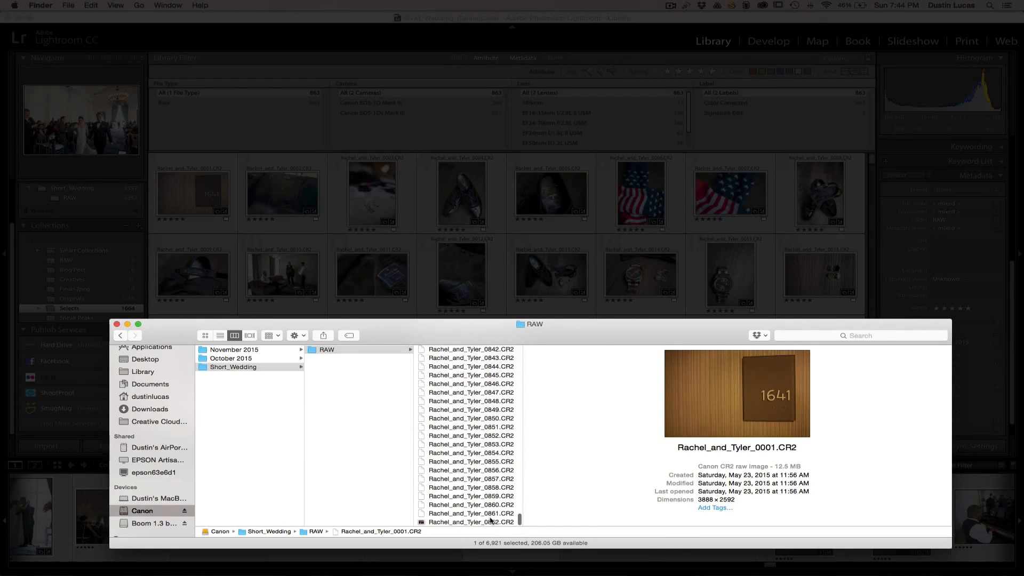
left_click(491, 521)
scroll(481, 476, "up", 10)
scroll(481, 476, "up", 15)
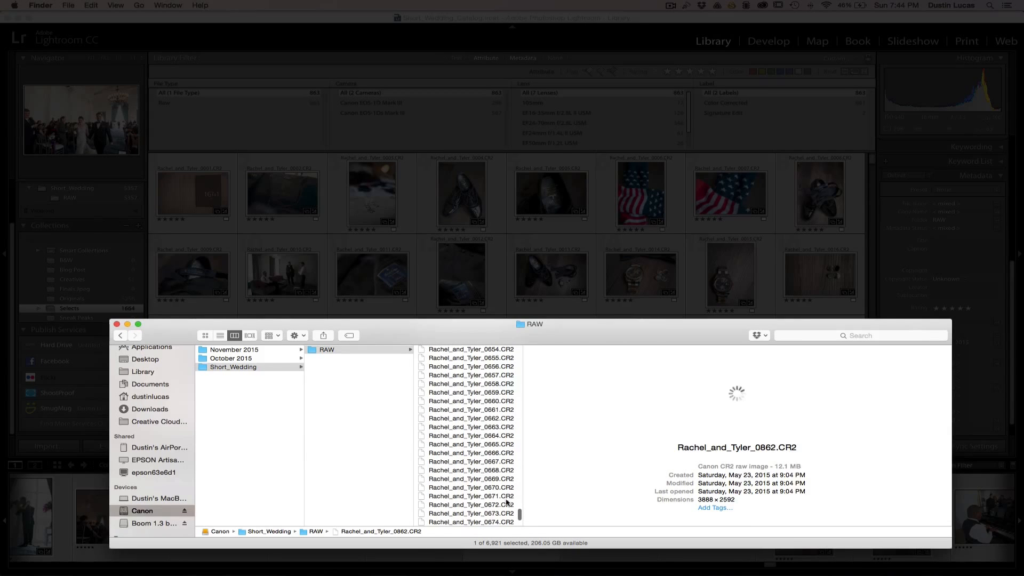
- Arrange the RAW folder's files by Date Added and preview the renamed file numbered 0710
left_click(273, 335)
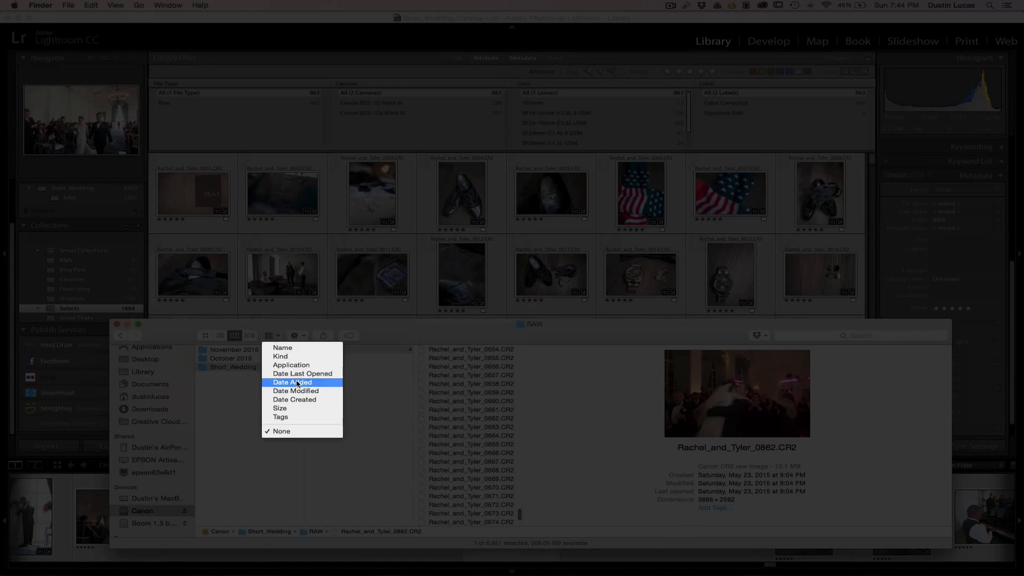
left_click(297, 383)
scroll(471, 395, "down", 5)
scroll(471, 392, "up", 15)
left_click_drag(519, 523, 520, 488)
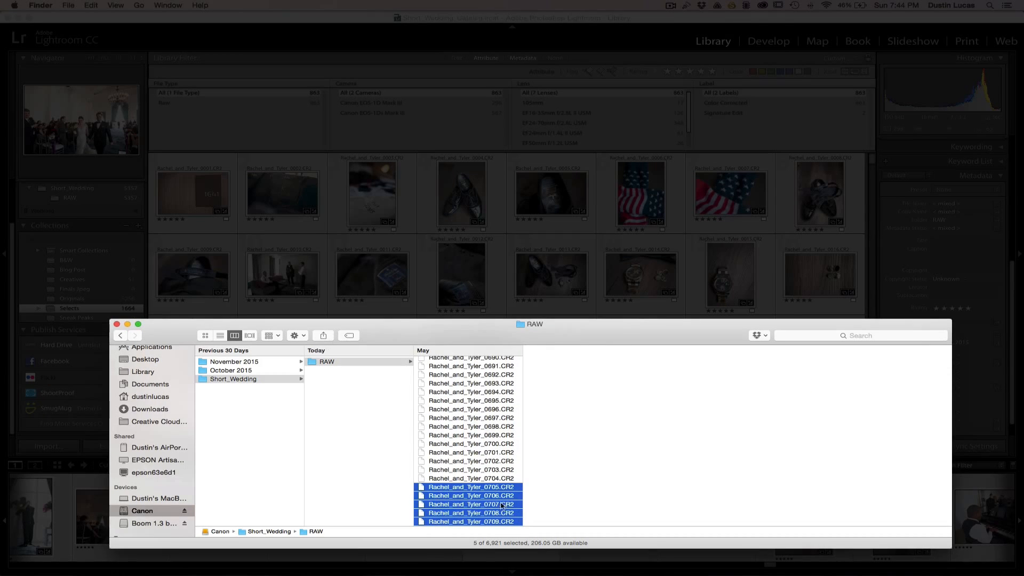
scroll(499, 504, "down", 4)
left_click(495, 427)
- Browse the date-arranged list of RAW files and sidecars from its beginning, and close the Finder window
scroll(495, 426, "up", 20)
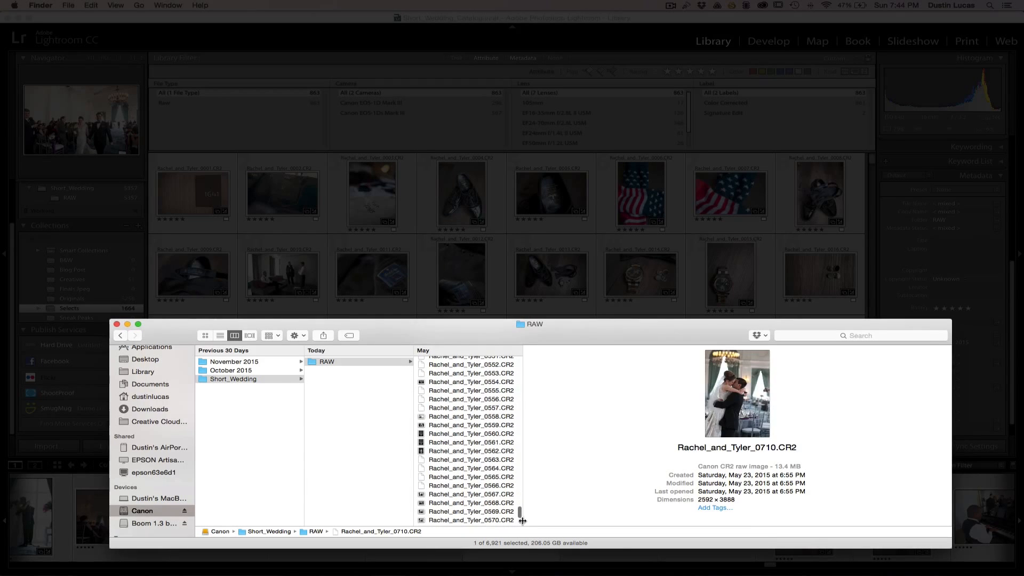
left_click_drag(518, 513, 513, 345)
scroll(476, 494, "down", 5)
scroll(476, 494, "down", 20)
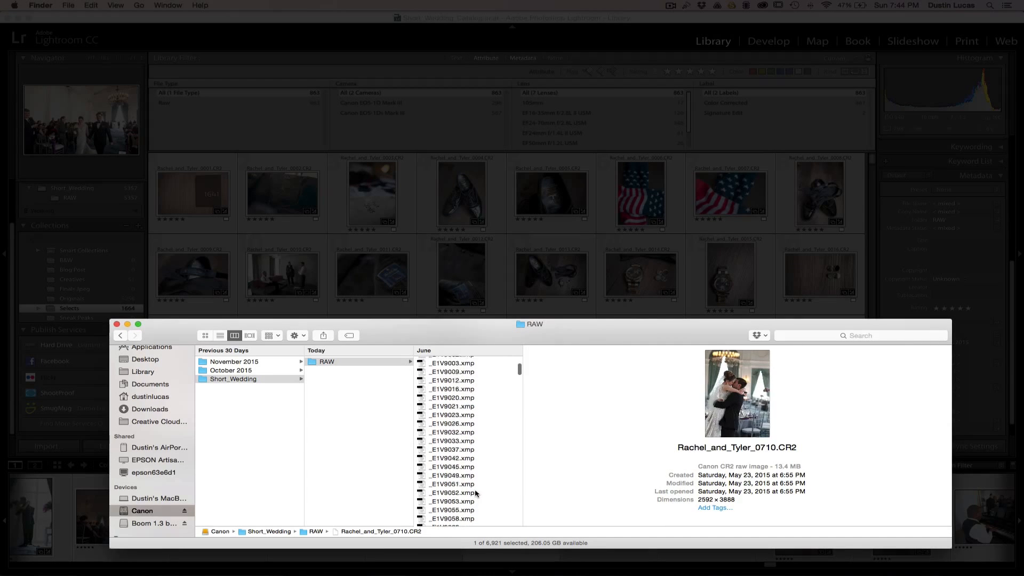
left_click(117, 324)
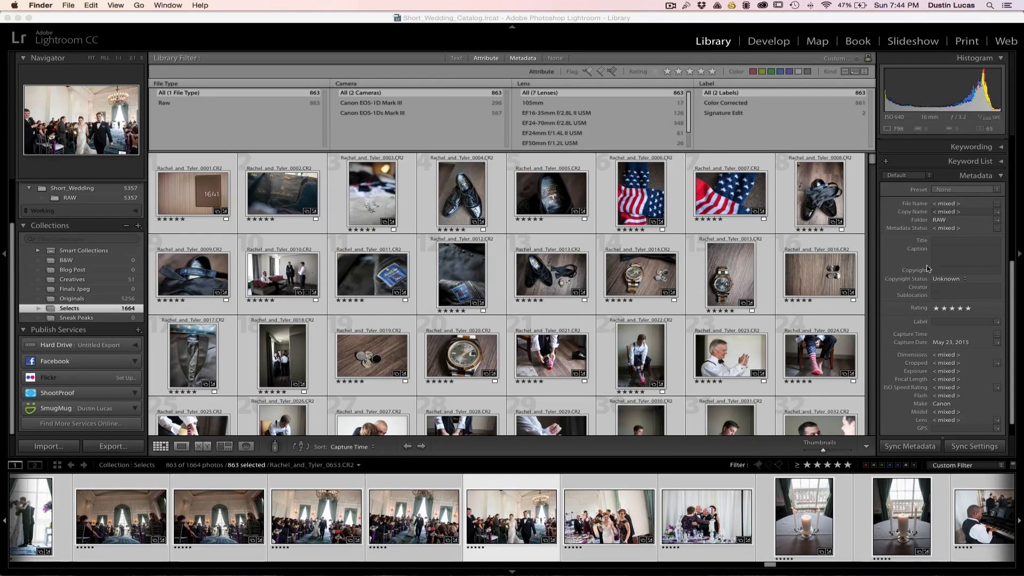
- Try a rename template for the selected photos that replaces the Filename token with Original filename, and cancel the rename
left_click(997, 207)
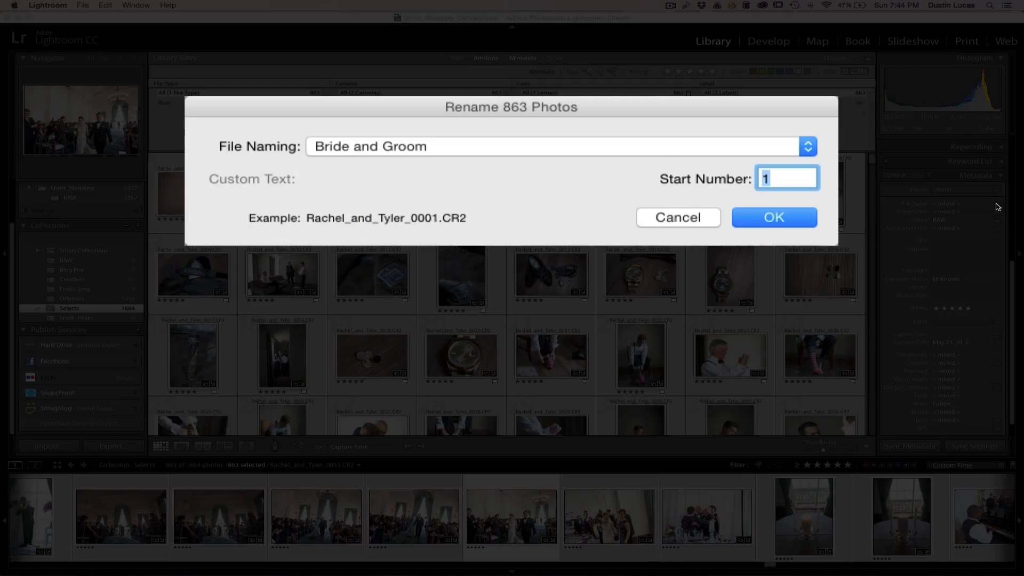
left_click(413, 154)
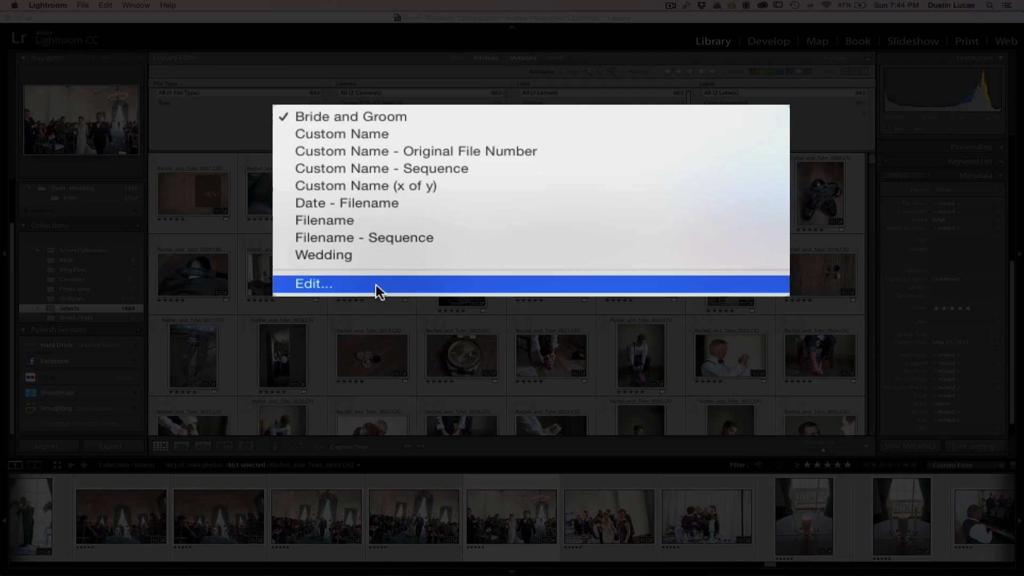
left_click(370, 222)
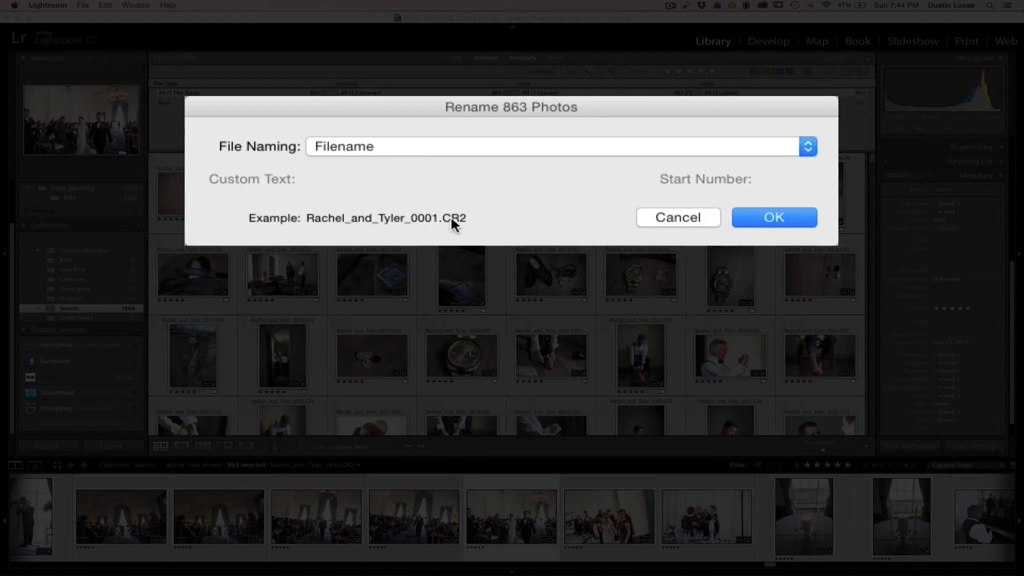
left_click(402, 149)
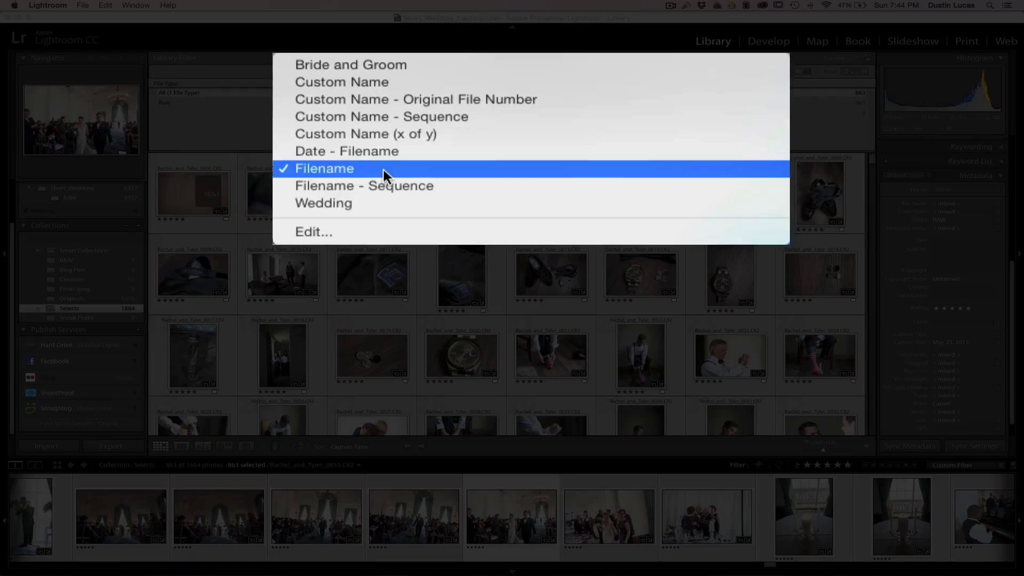
left_click(379, 230)
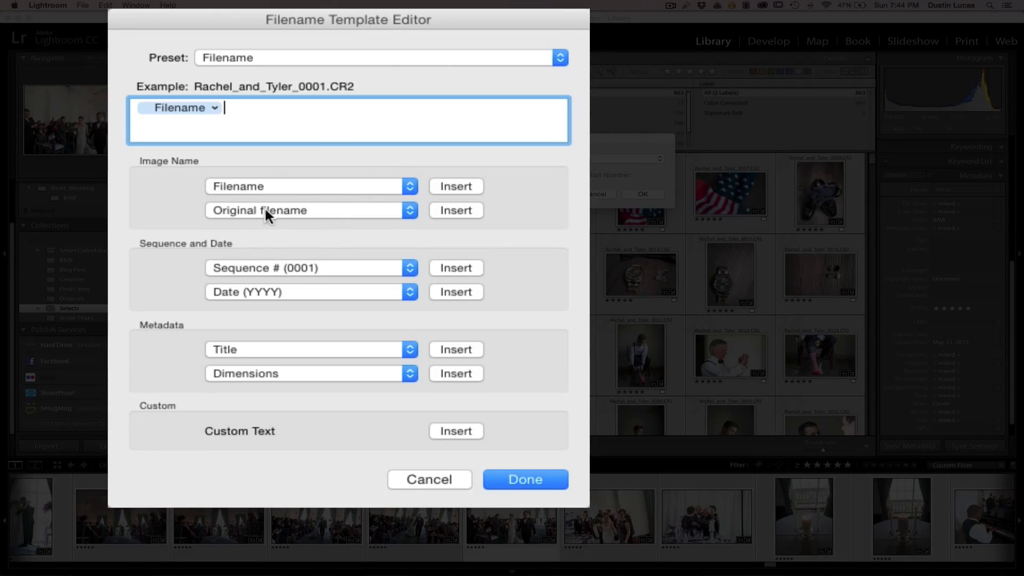
key("BackSpace")
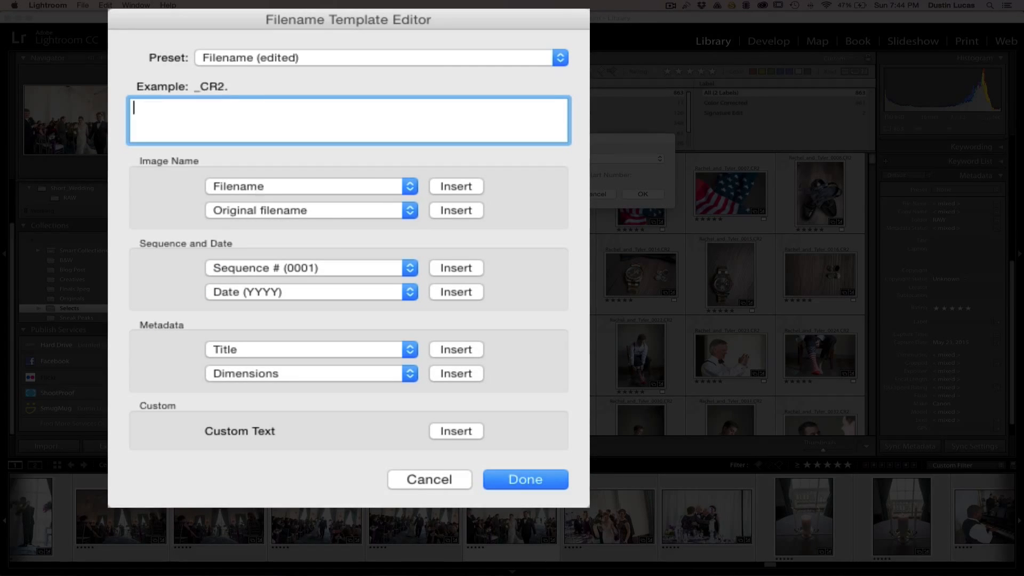
left_click(442, 210)
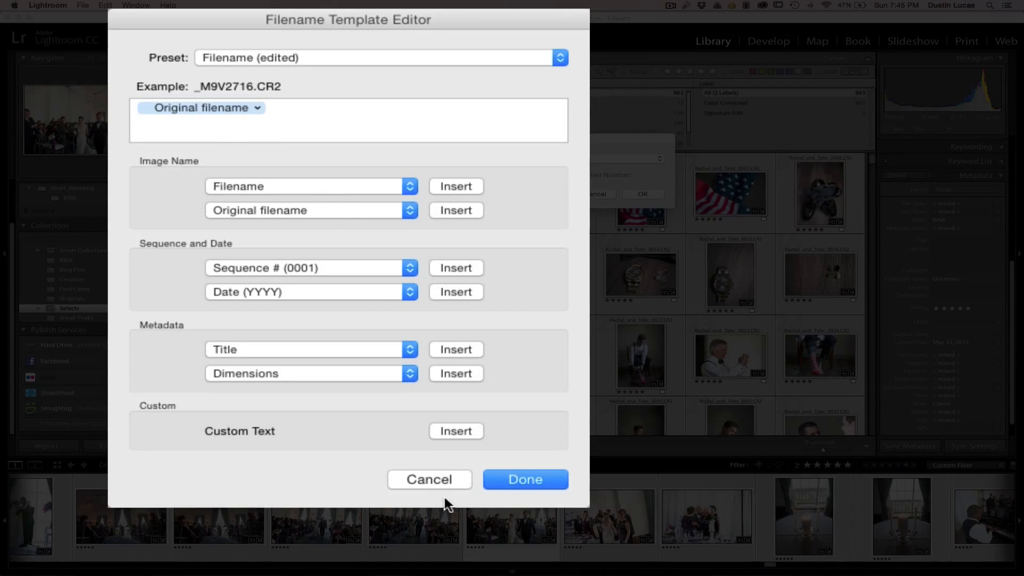
left_click(440, 480)
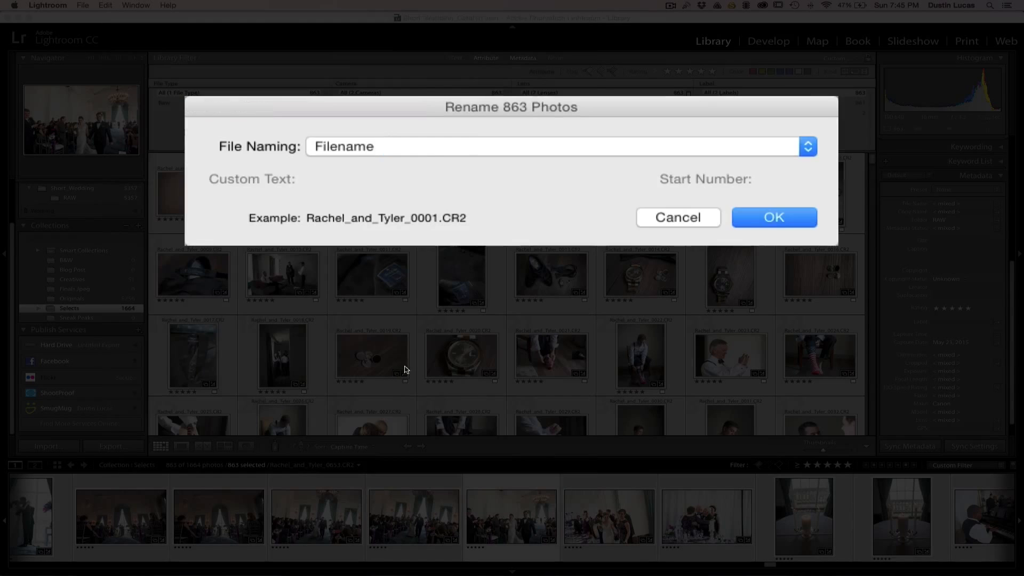
left_click(667, 223)
scroll(405, 220, "down", 5)
scroll(406, 221, "up", 10)
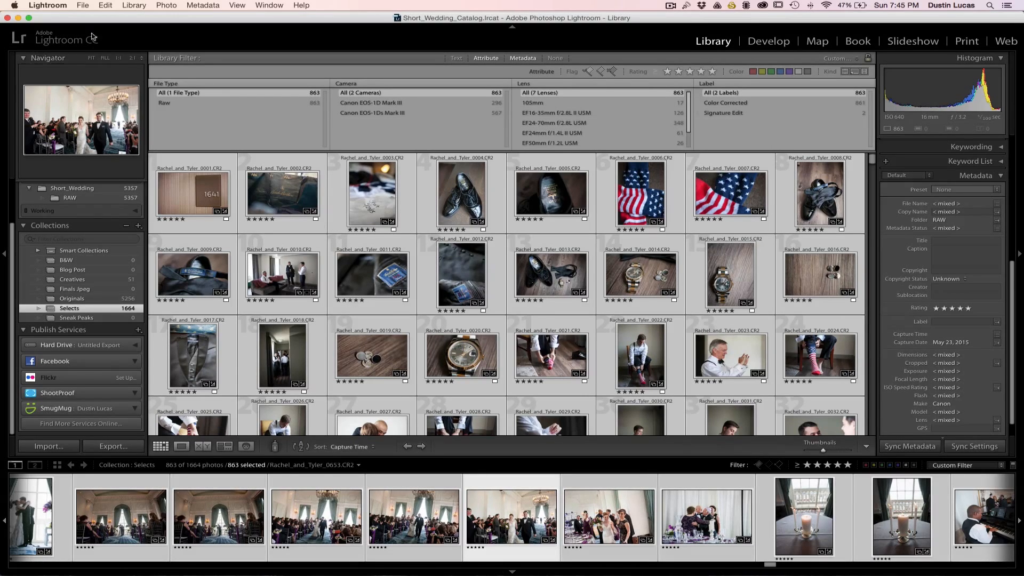
- Open the Plug-in Manager and review the installed plug-ins, including the details of SmugMug, ShootProof and ProShow Web
left_click(86, 5)
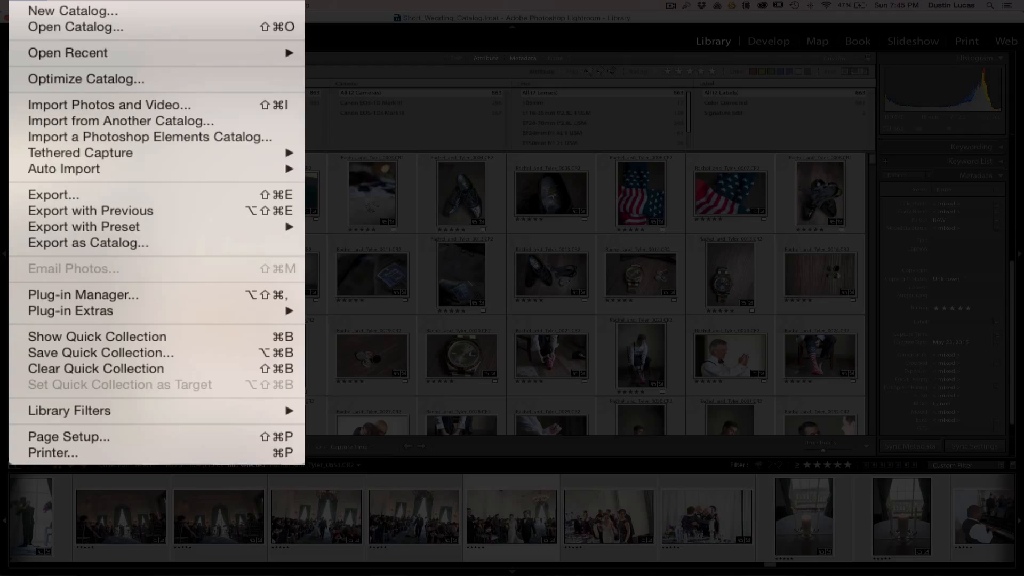
left_click(137, 301)
scroll(152, 243, "down", 2)
scroll(152, 239, "down", 5)
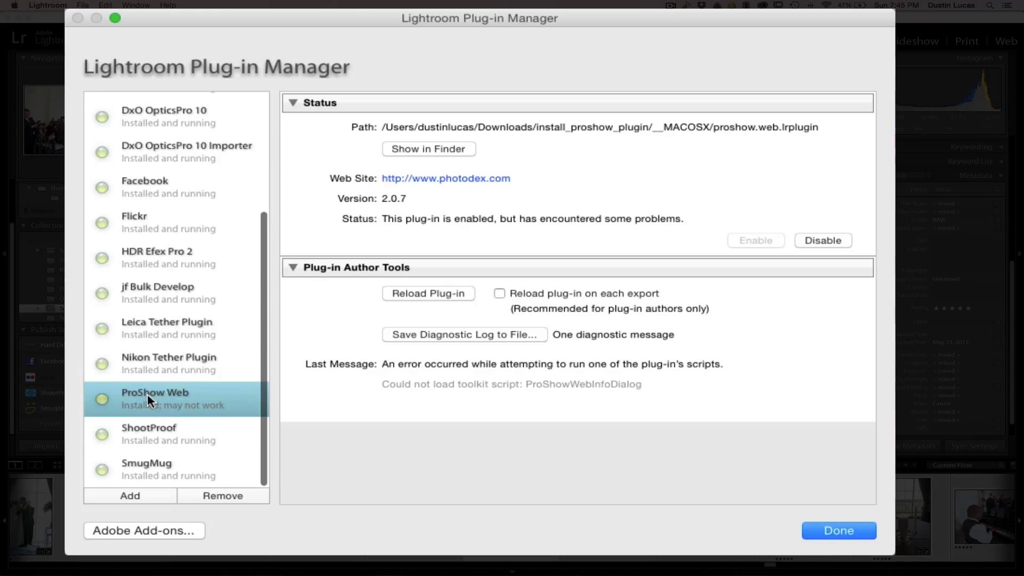
left_click(149, 468)
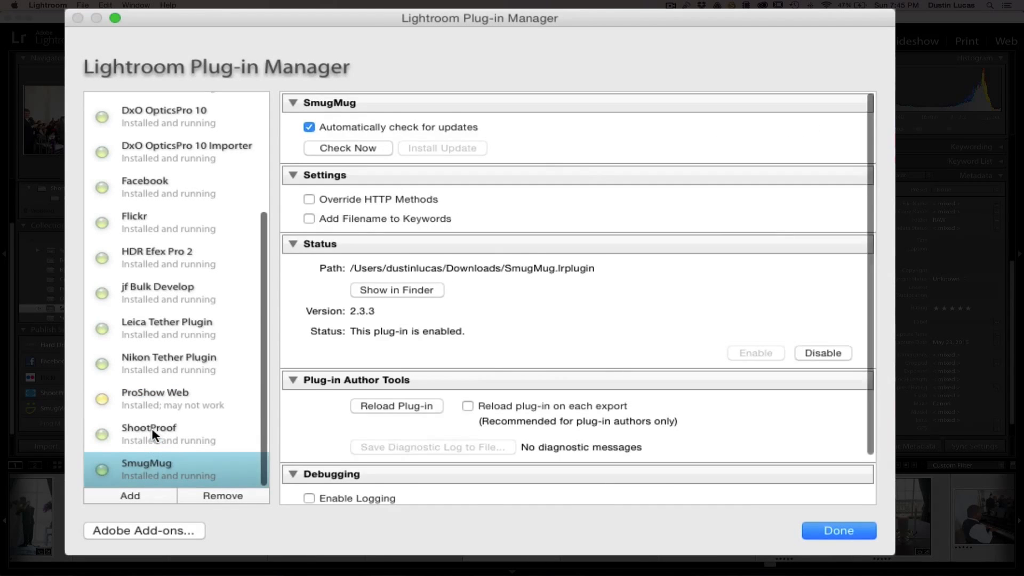
left_click(131, 432)
left_click(155, 405)
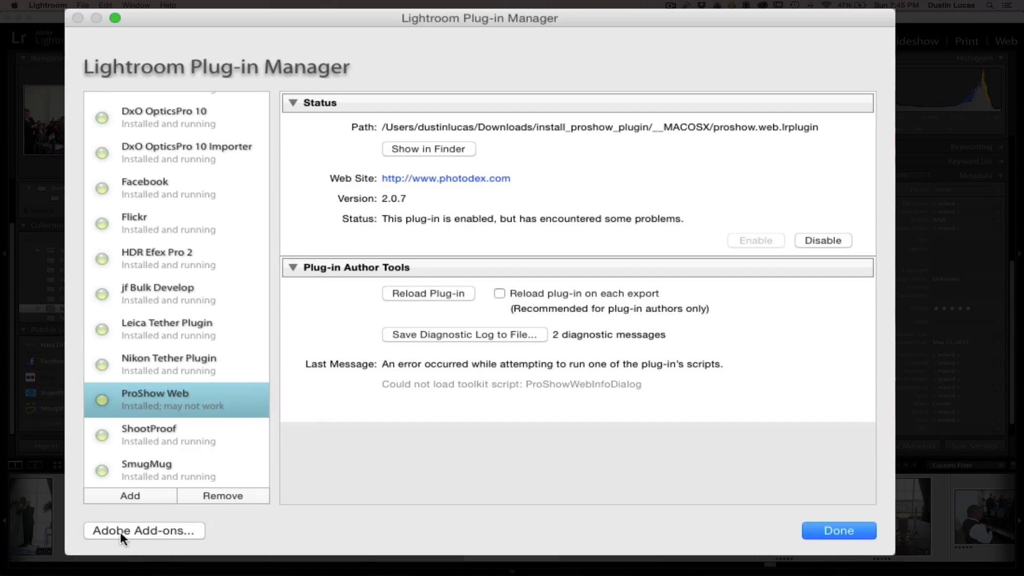
scroll(161, 381, "down", 1)
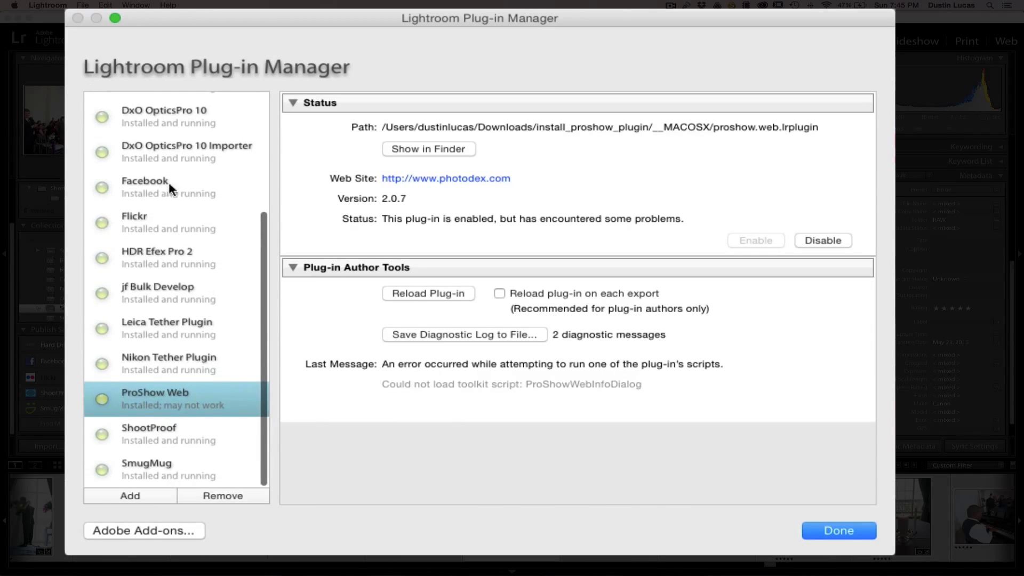
scroll(210, 303, "up", 5)
scroll(198, 373, "down", 5)
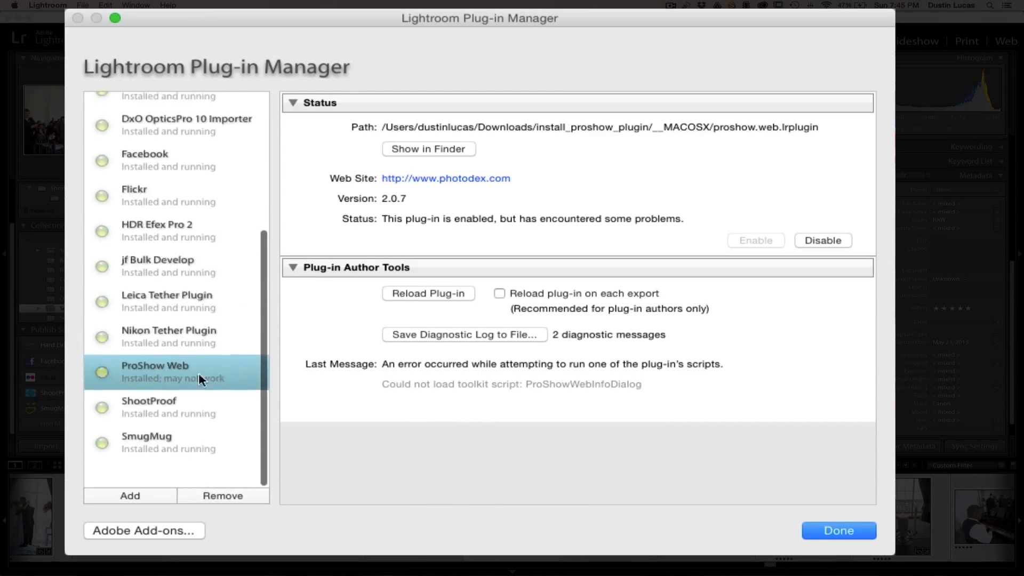
- Browse the Downloads folder for a plug-in to add, cancel the selection, and close the Plug-in Manager
left_click(145, 496)
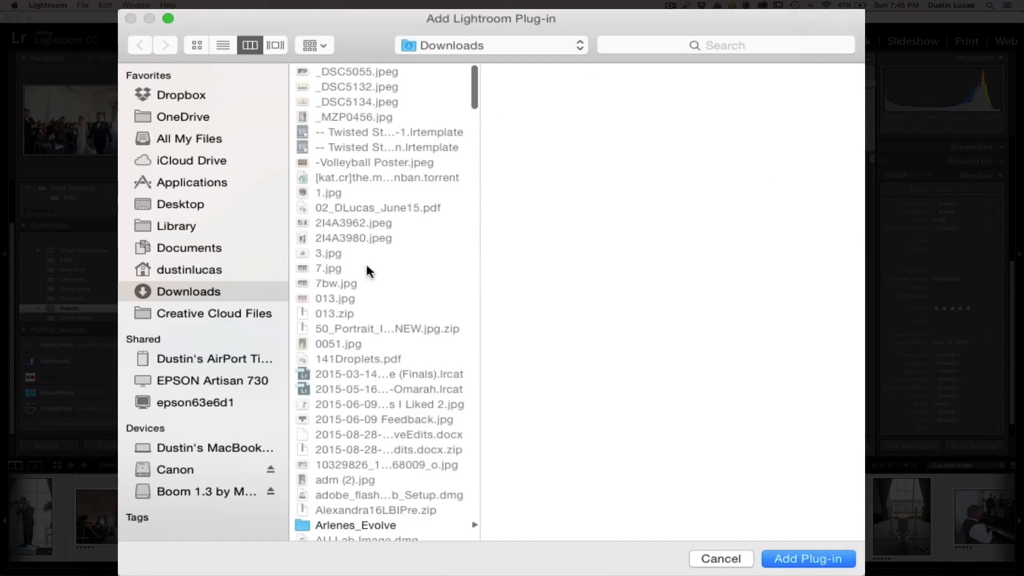
scroll(389, 256, "down", 15)
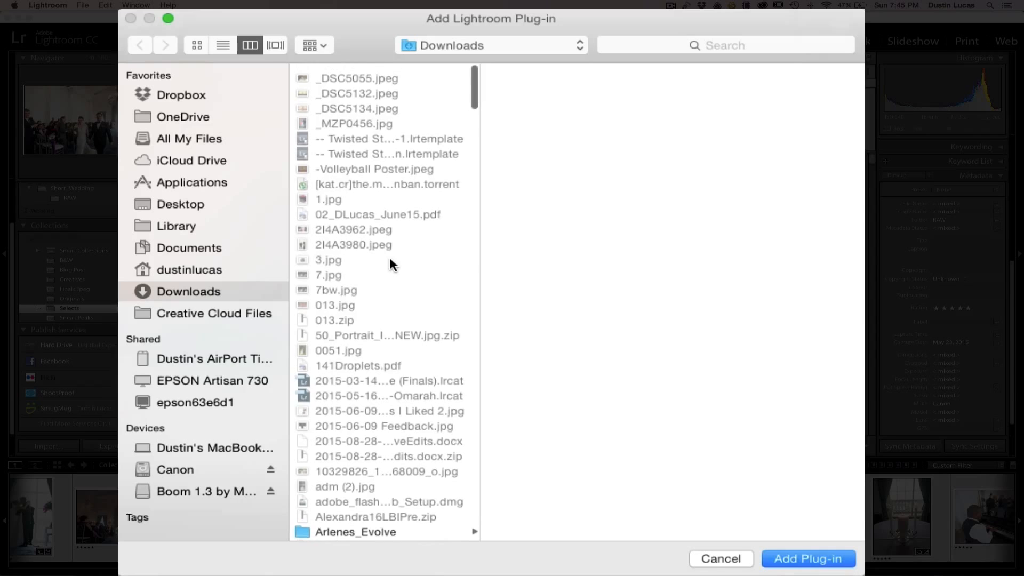
scroll(389, 257, "down", 20)
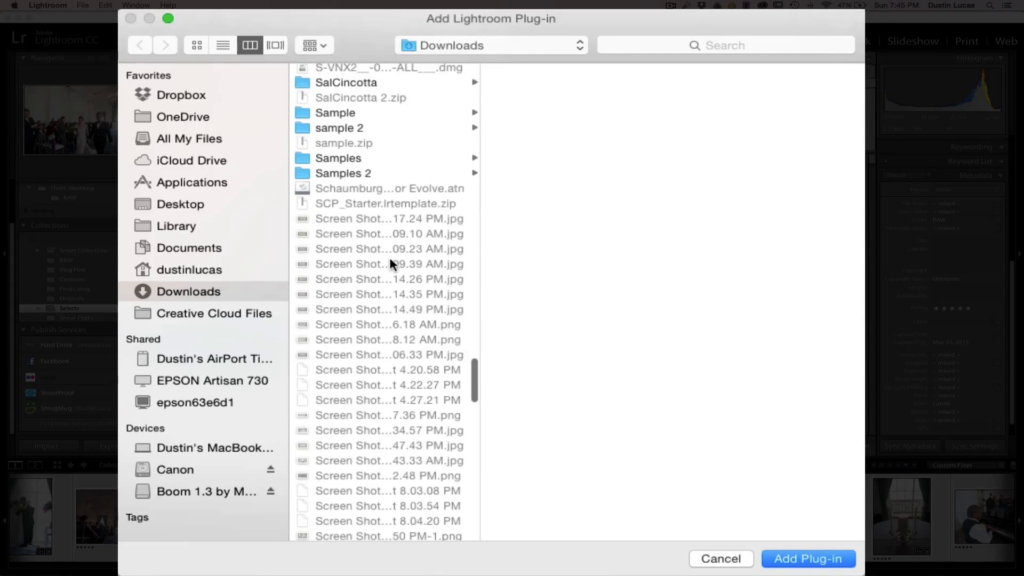
scroll(389, 257, "up", 5)
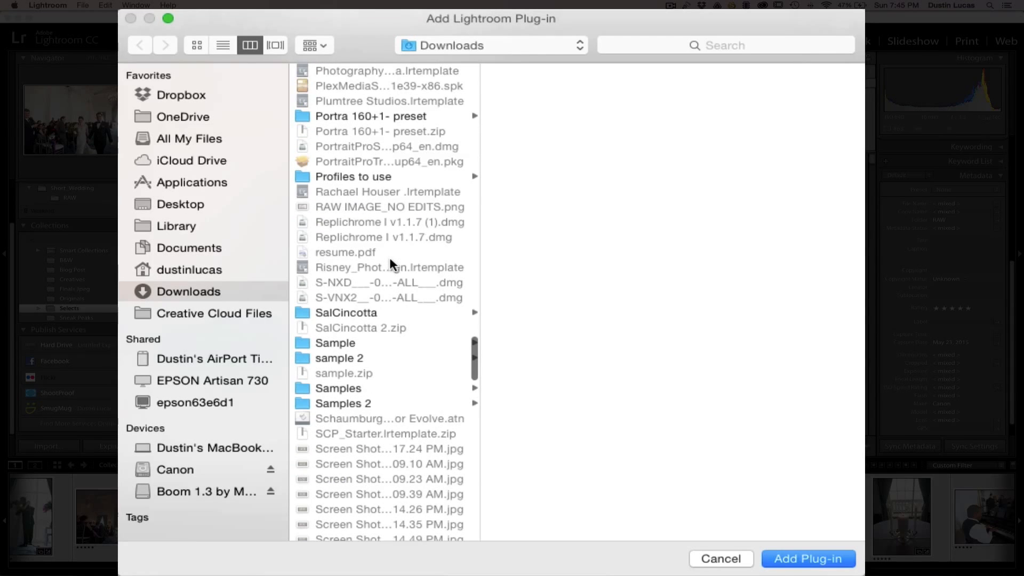
left_click(737, 558)
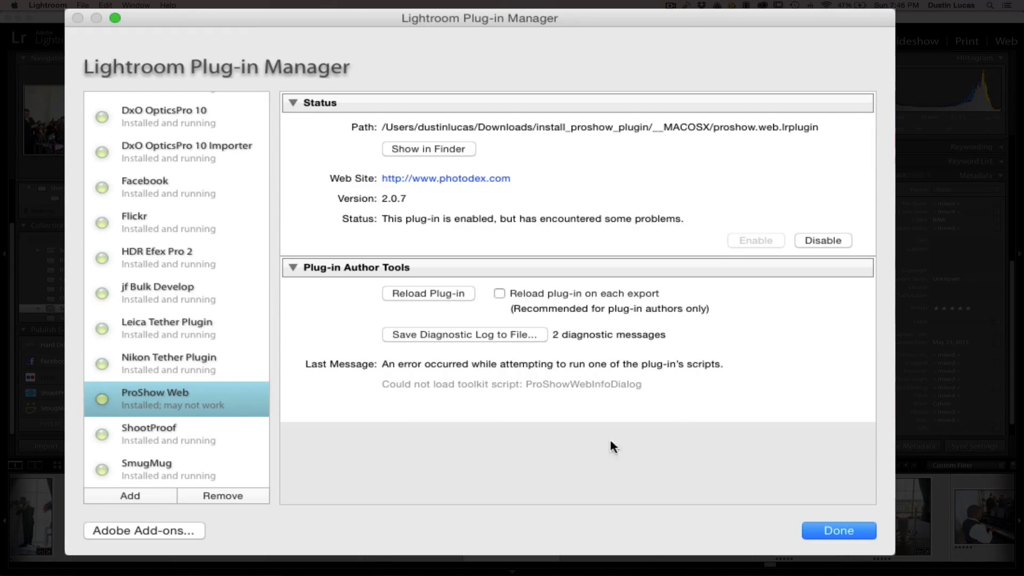
left_click(840, 531)
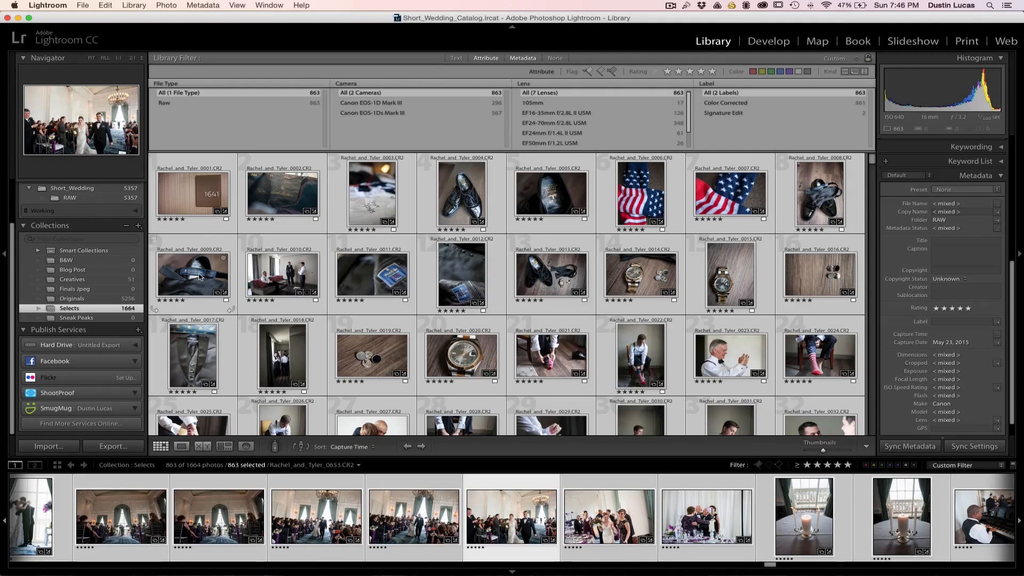
- Clear the current selection and select only the first five photos of the Selects collection
key("super+d")
left_click(186, 212)
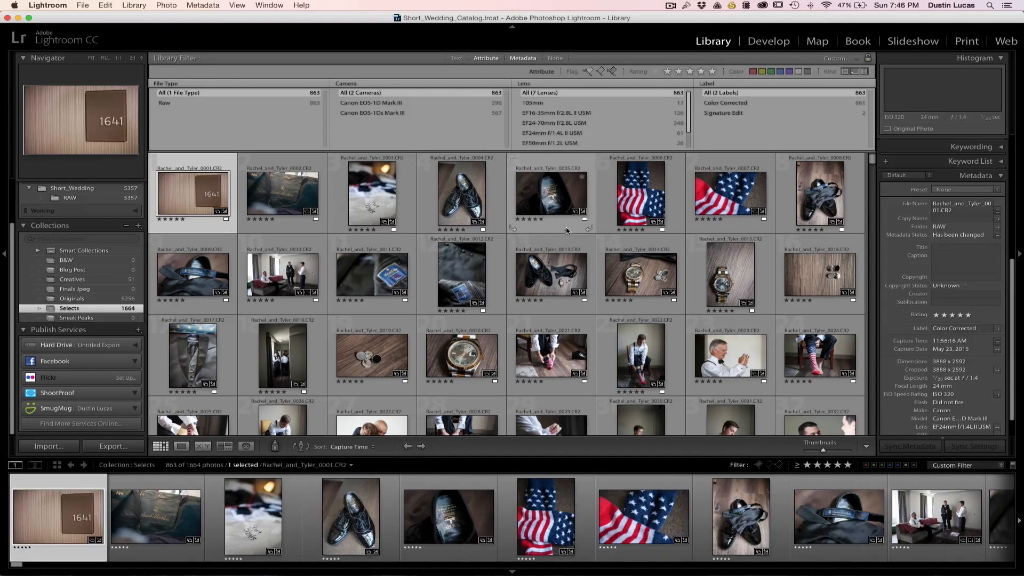
left_click(541, 203, "shift")
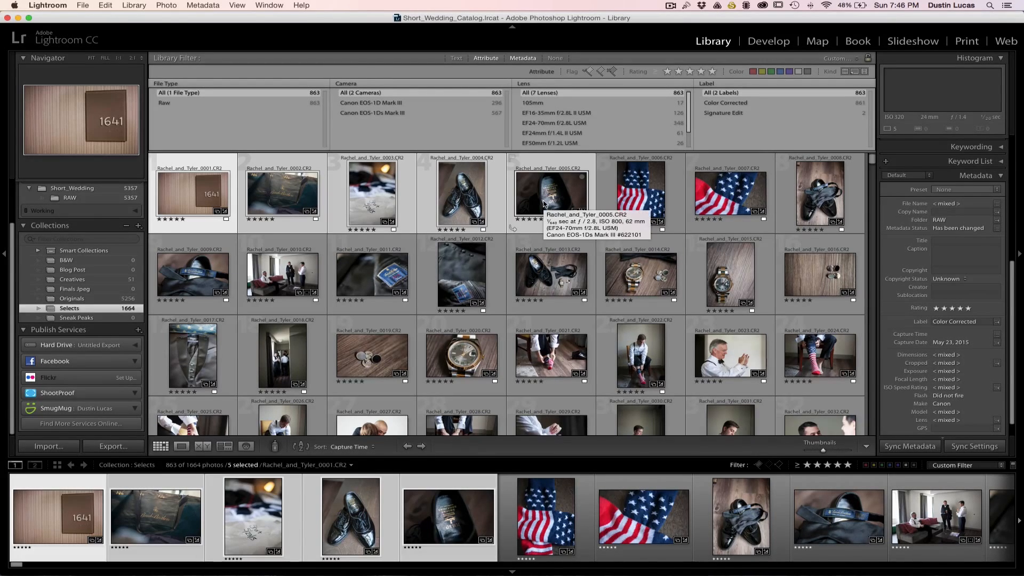
key("alt")
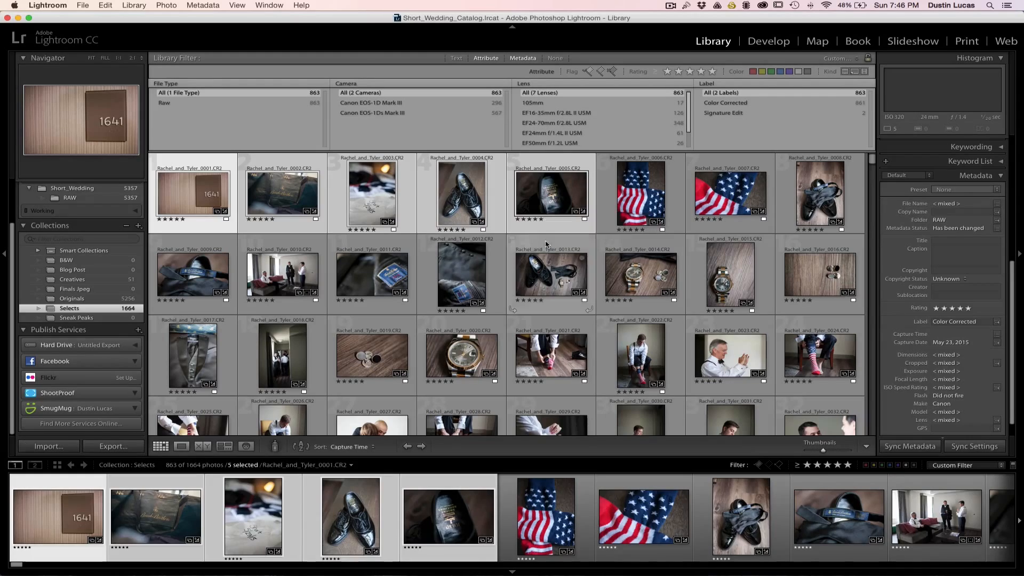
left_click(545, 248)
left_click(205, 199)
left_click(520, 204, "shift")
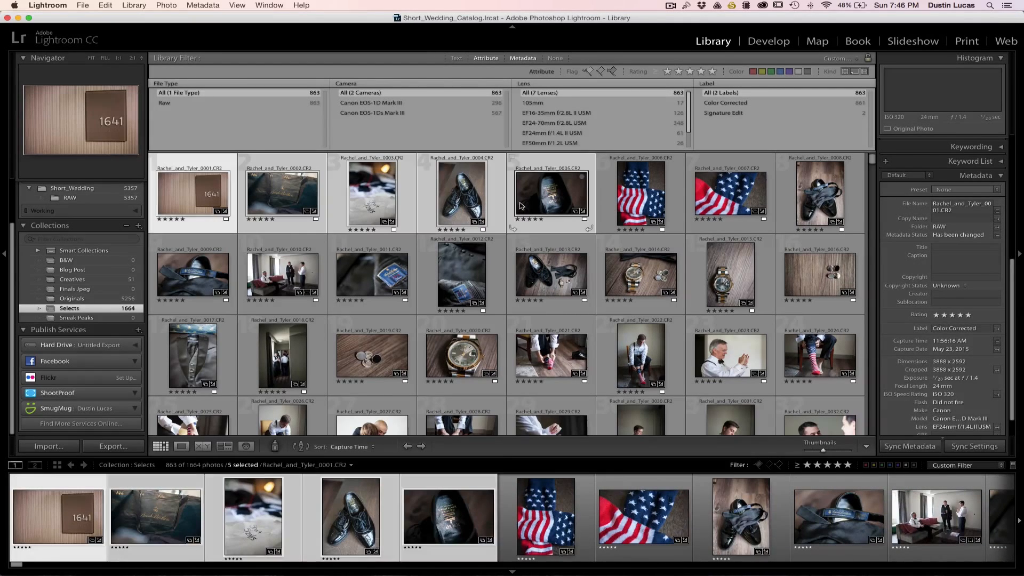
- Open the export settings for the five selected photos and review the Lightroom, Google, X-Rite and User preset groups
left_click(82, 4)
left_click(101, 122)
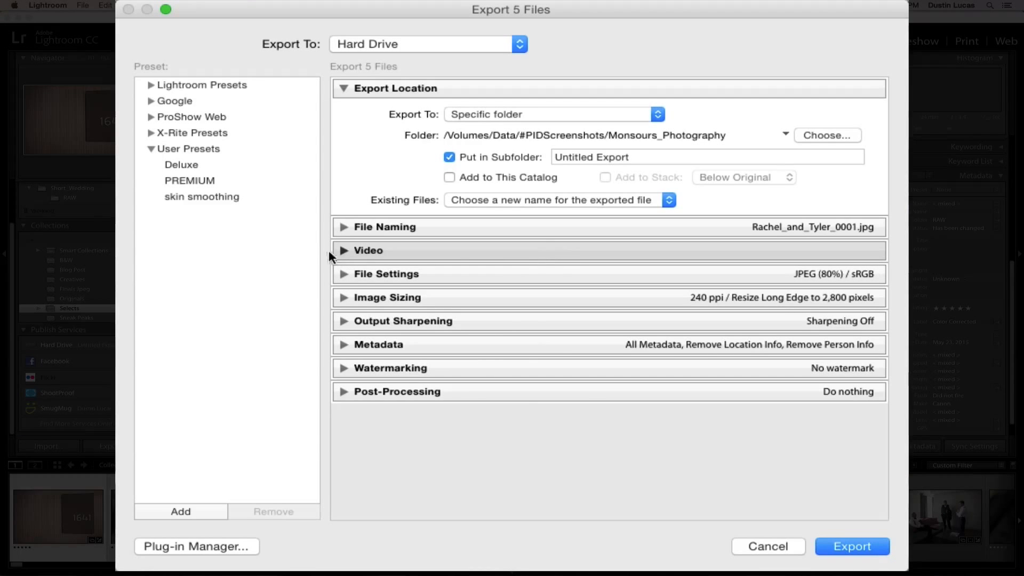
left_click(151, 148)
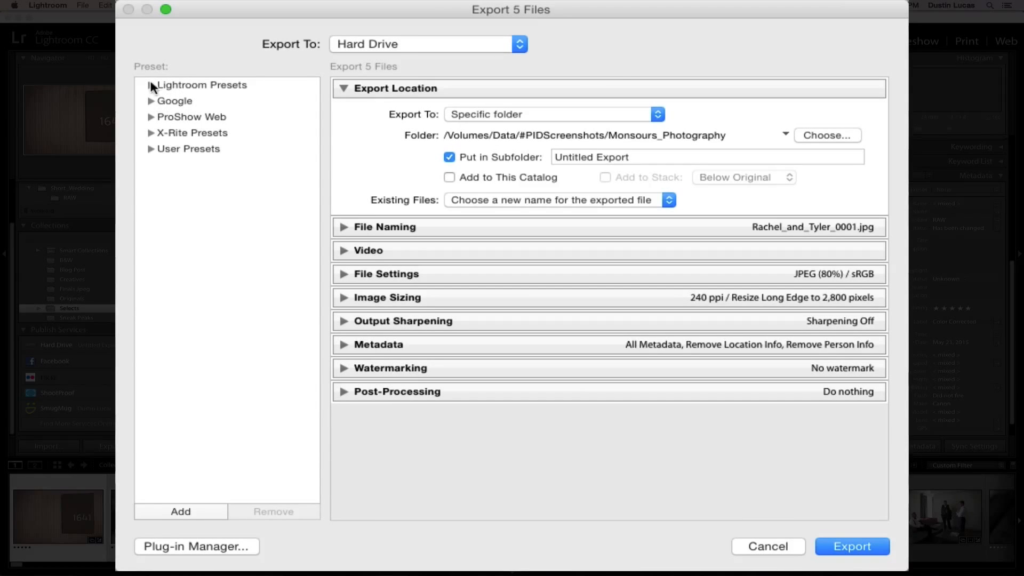
left_click(150, 101)
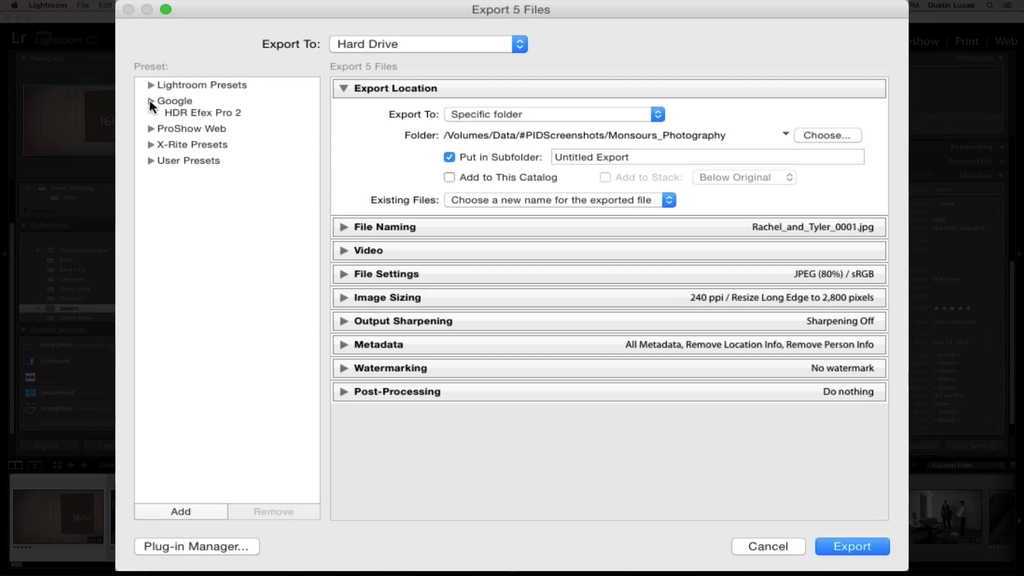
left_click(150, 101)
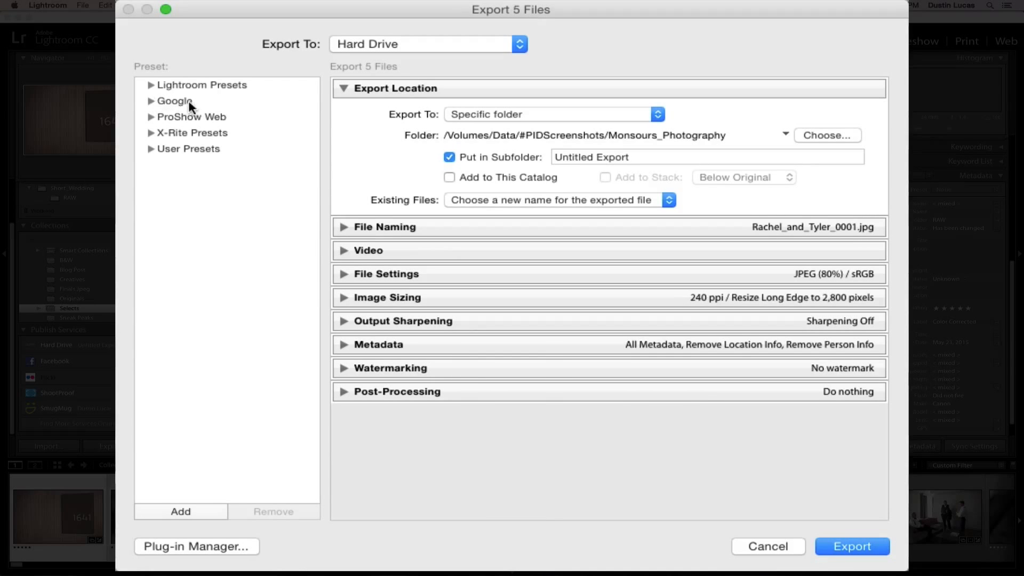
left_click(150, 82)
left_click(149, 81)
left_click(150, 133)
left_click(152, 133)
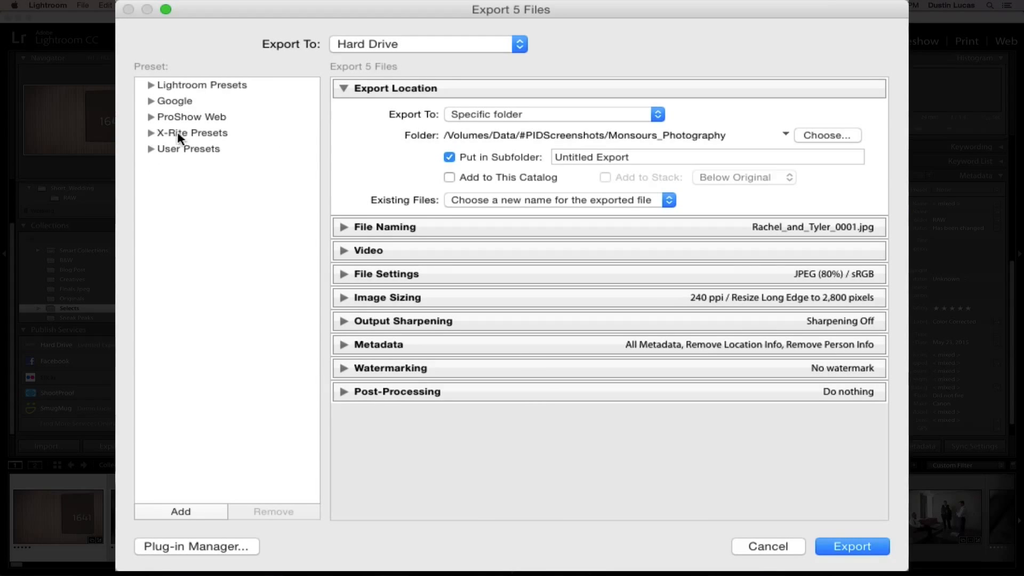
left_click(151, 149)
left_click(150, 149)
- Choose the Upload to ProShow Web export preset and check its Video section
left_click(151, 117)
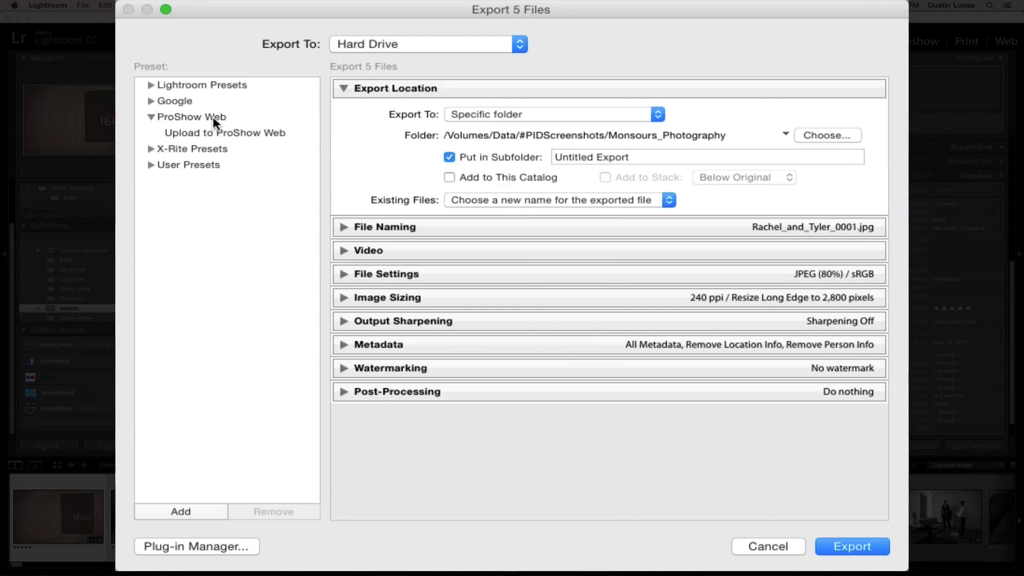
left_click(217, 132)
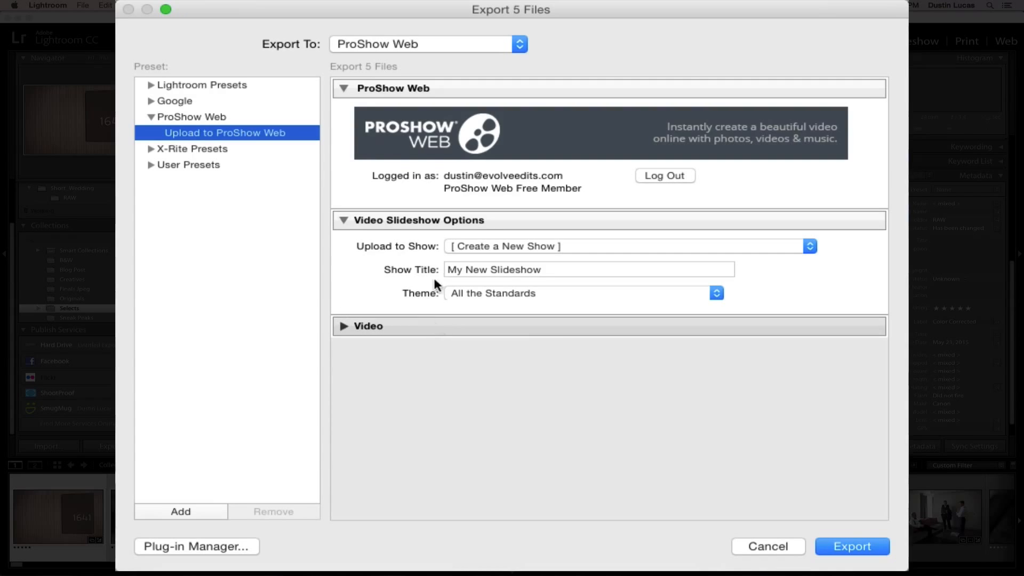
left_click(343, 326)
left_click(343, 326)
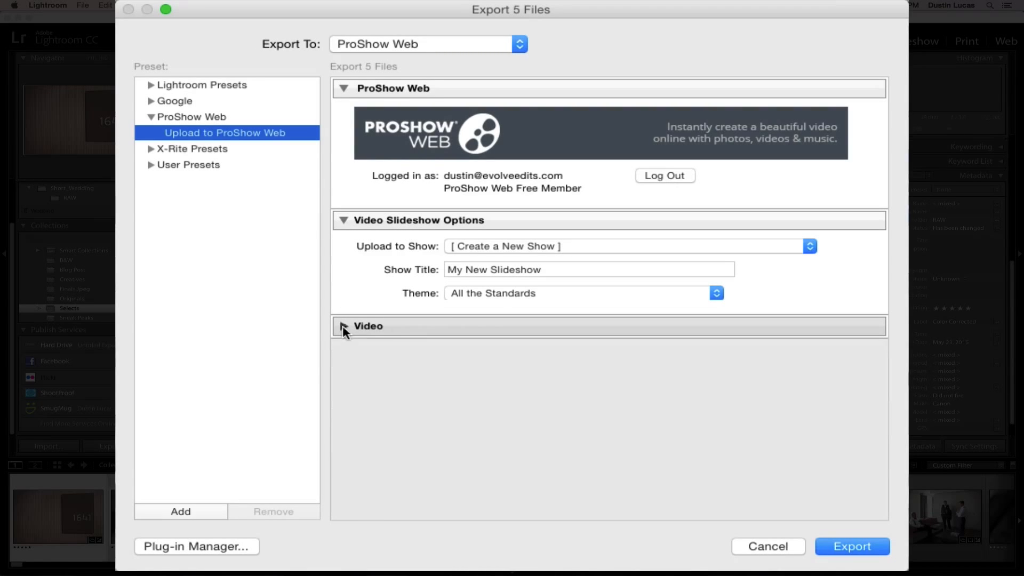
- Set the show title of the new ProShow Web slideshow to the couple's first names, correcting the misspelled one
triple_click(503, 268)
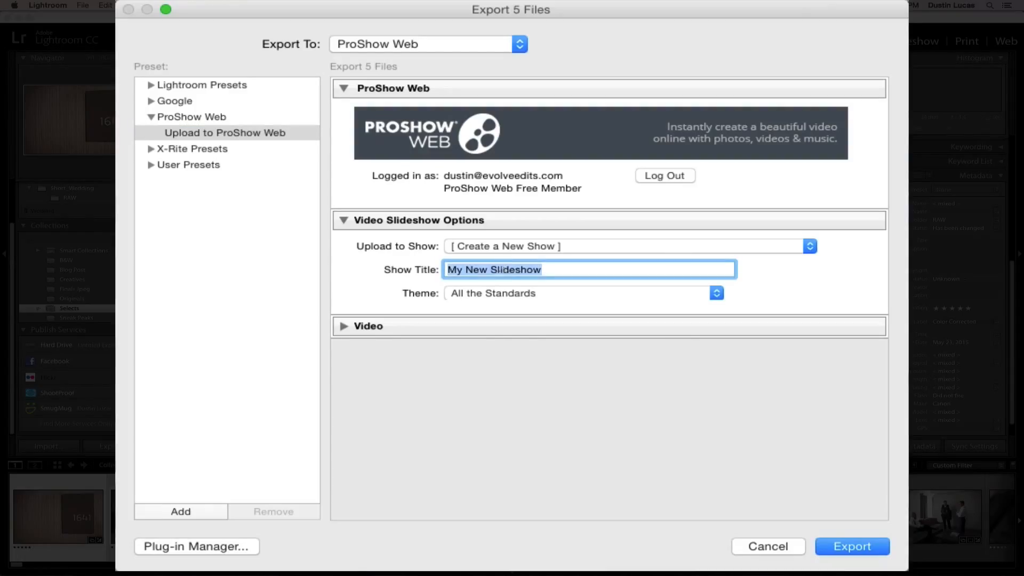
type("Rache and y")
key("BackSpace")
type("Tyler")
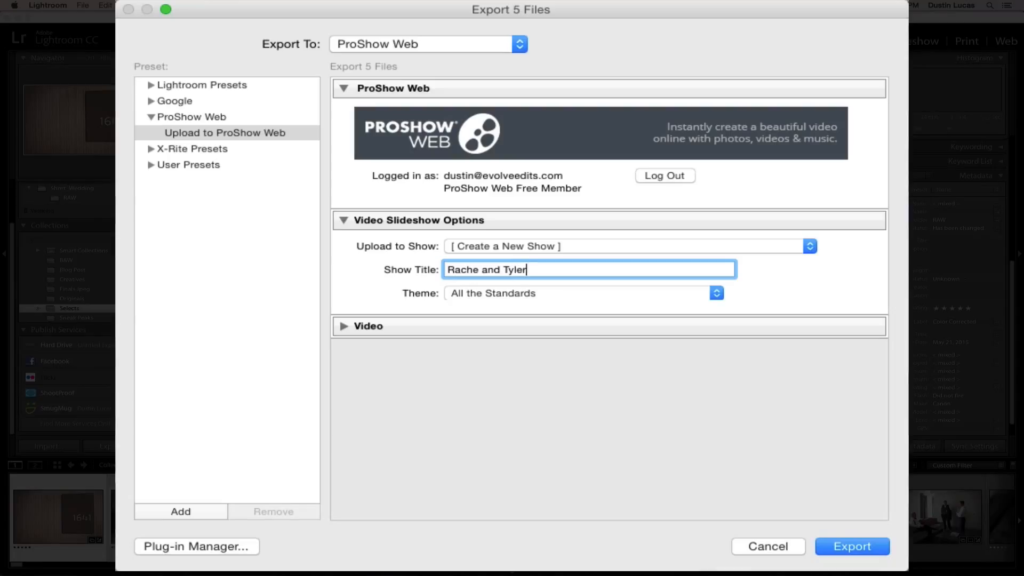
key("Left")
key("Left")
key("Left")
key("Left")
key("Left")
key("Left")
key("Left")
key("Left")
key("Left")
key("Left")
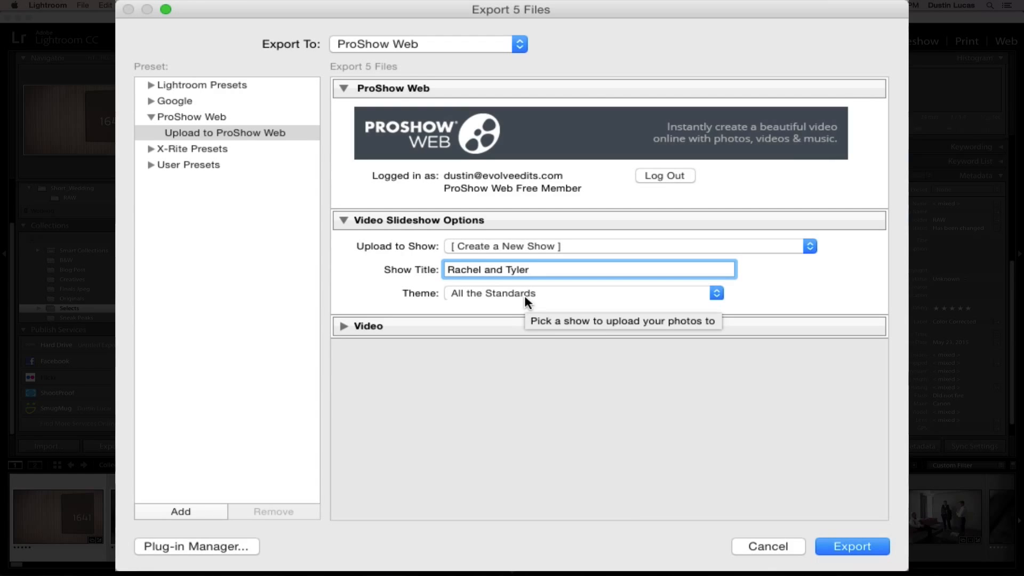
- Check ProShow Web's details in the Plug-in Manager, look over the remaining export preset groups, and cancel the export
left_click(210, 546)
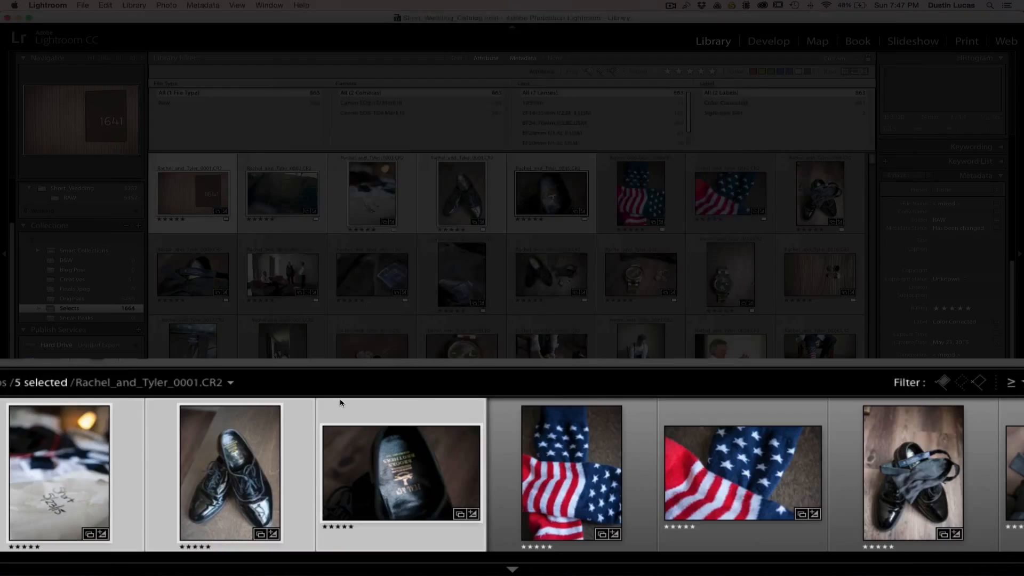
scroll(185, 370, "down", 5)
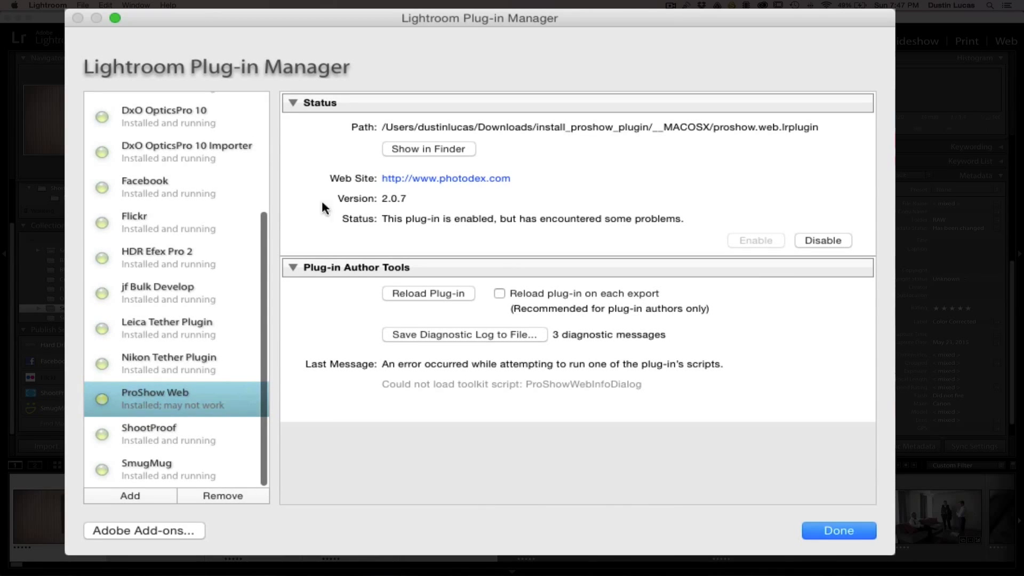
left_click(848, 529)
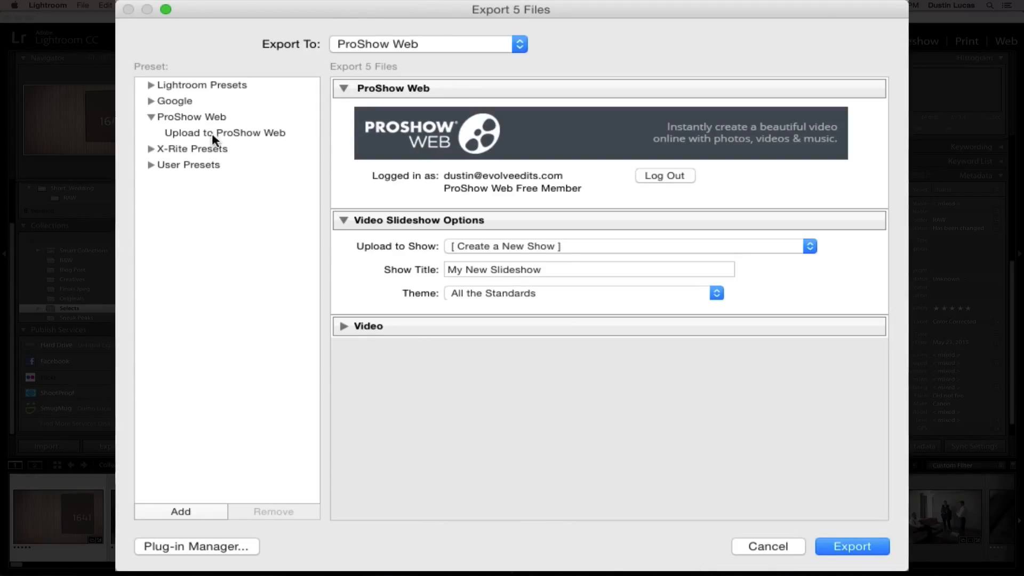
left_click(150, 149)
left_click(151, 149)
left_click(145, 166)
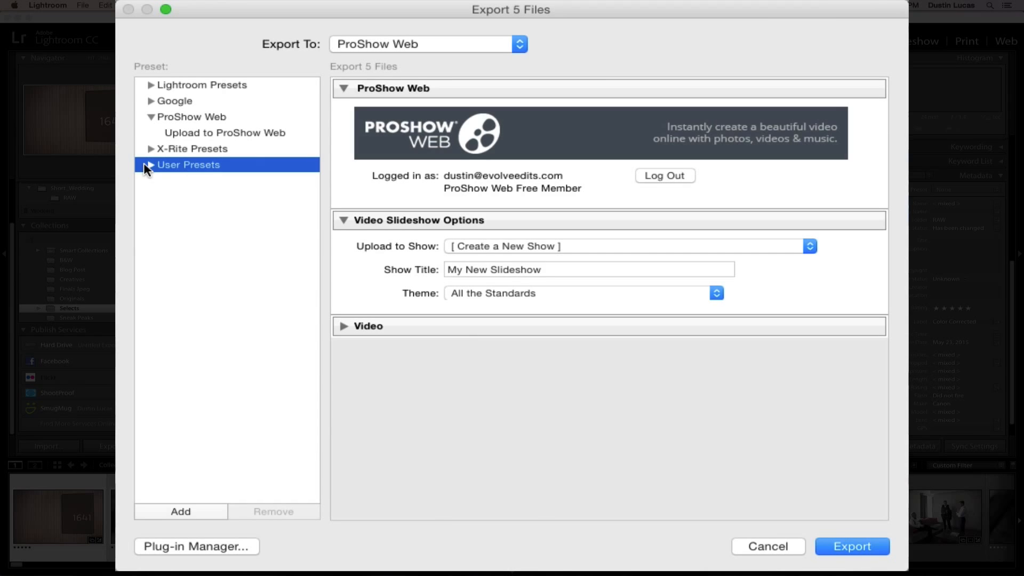
left_click(752, 547)
- Open the Publishing Manager from Publish Services, review the available services, and cancel it
left_click(105, 5)
mouse_move(83, 6)
left_click(110, 315)
left_click(138, 331)
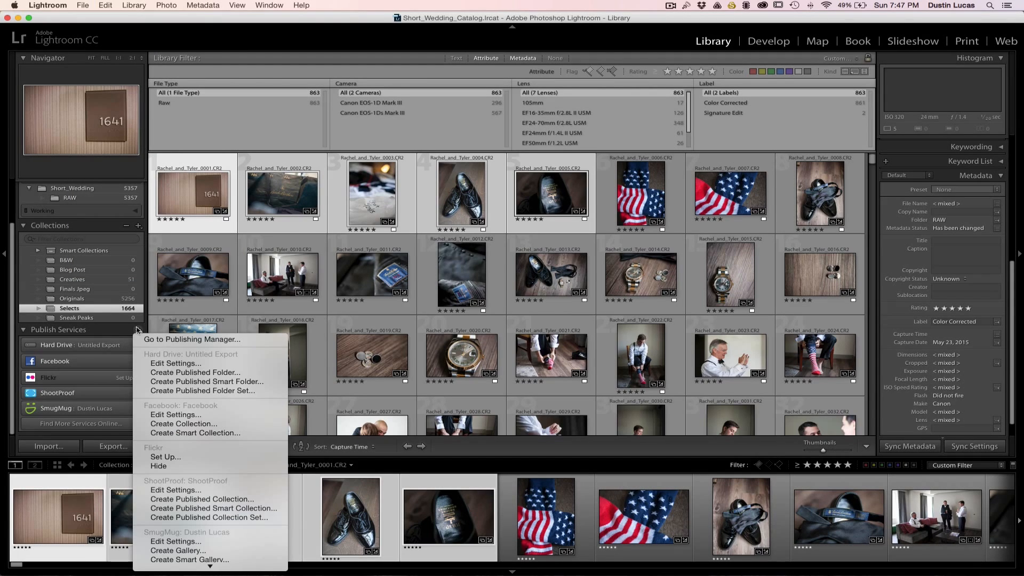
left_click(144, 338)
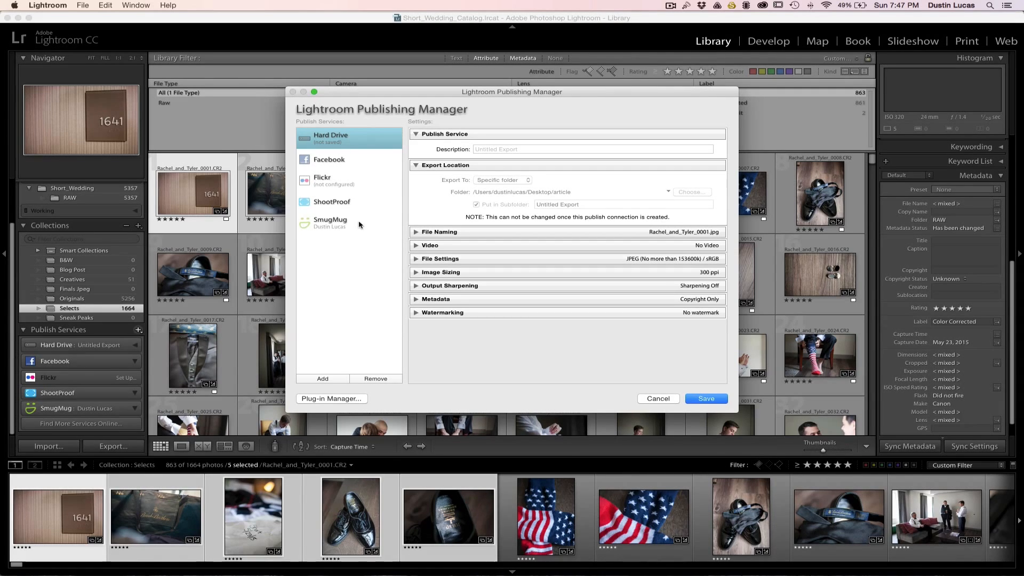
left_click(673, 399)
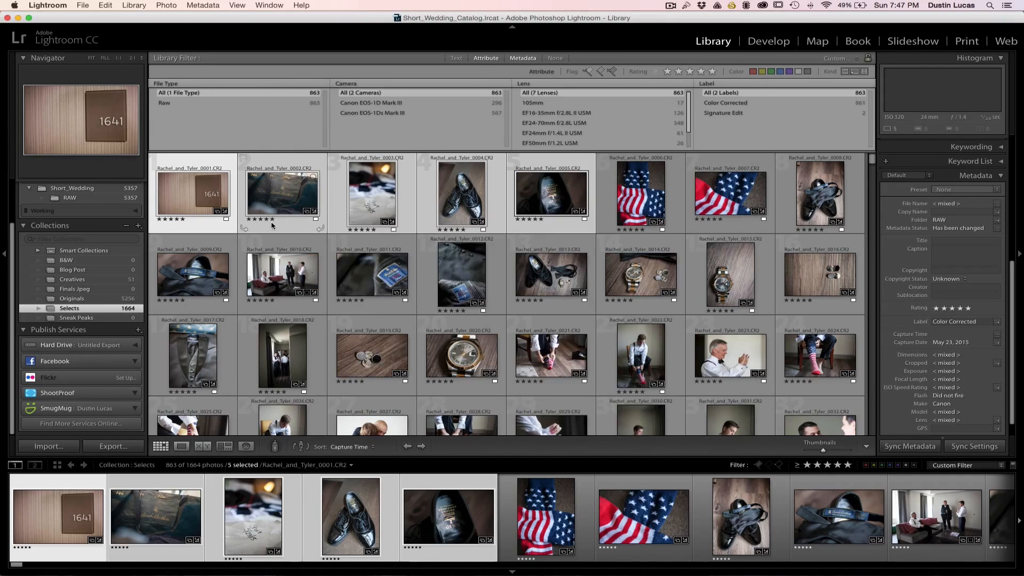
- Reopen the ProShow Web export for the five selected photos and set it to upload to a new show
left_click(84, 7)
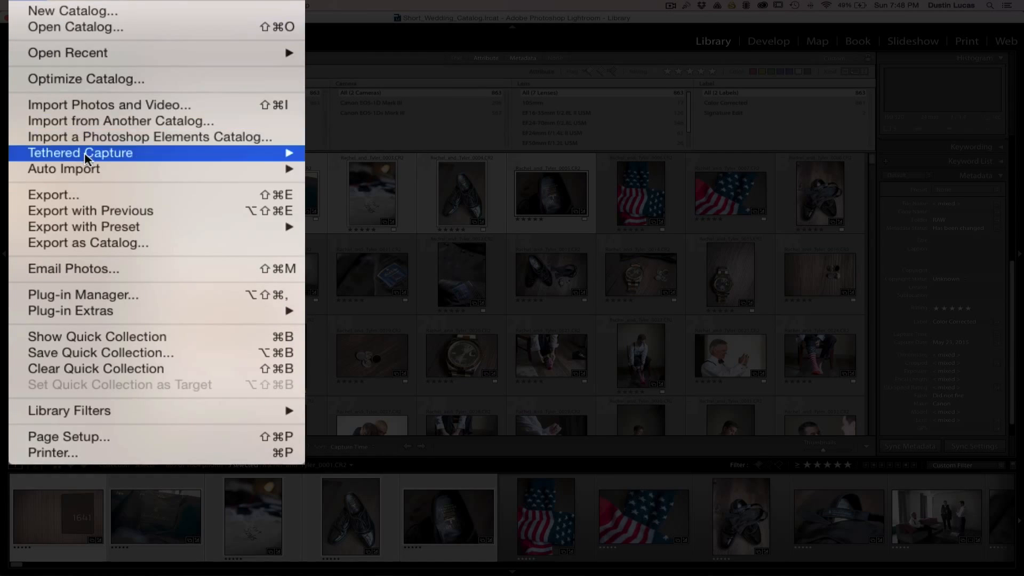
left_click(64, 195)
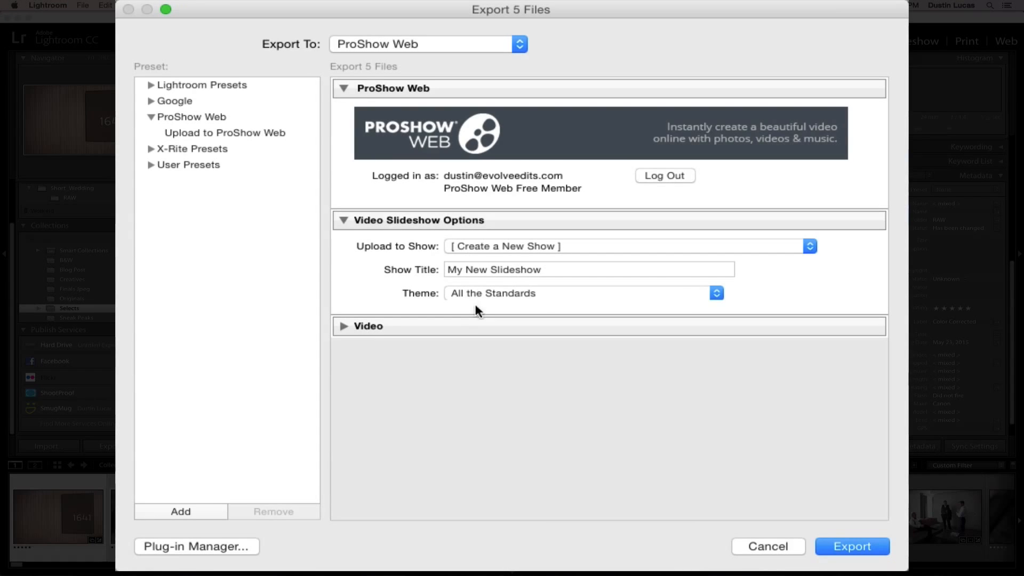
left_click(484, 292)
left_click(482, 285)
left_click(503, 246)
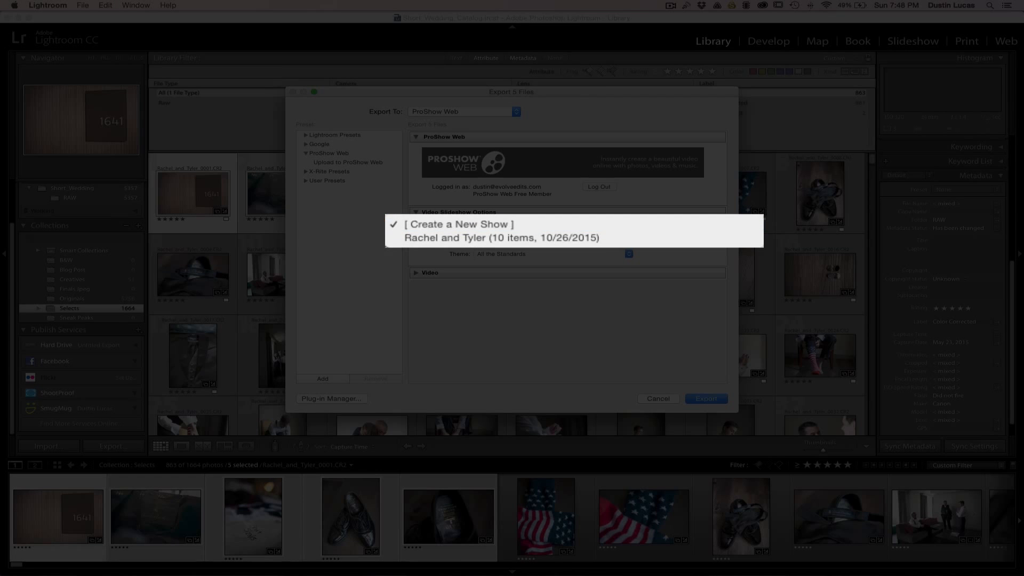
left_click(459, 225)
- Title the show with the couple's first names followed by "Wedding Day", and export the five photos to ProShow Web
left_click(465, 268)
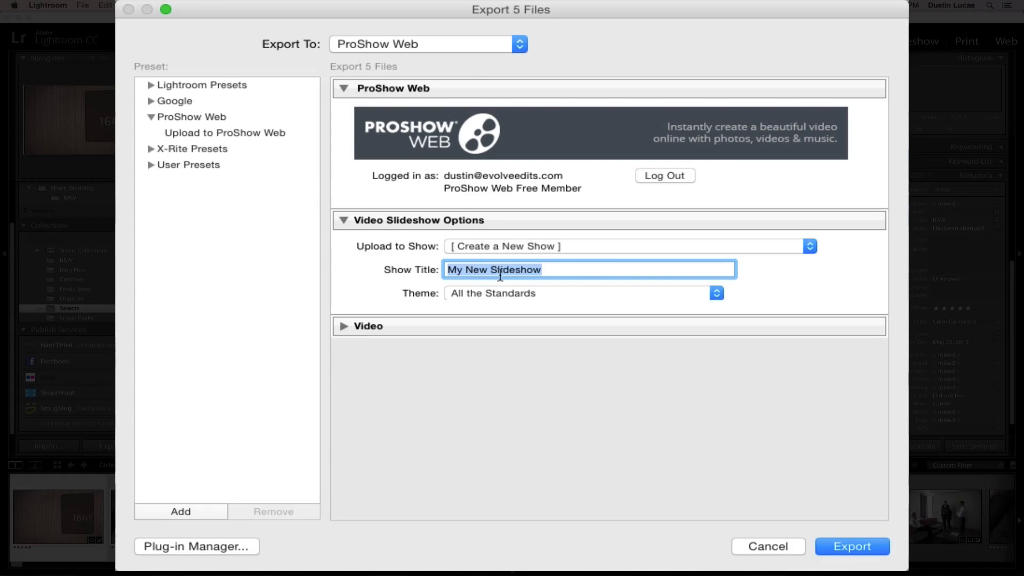
type("Rac")
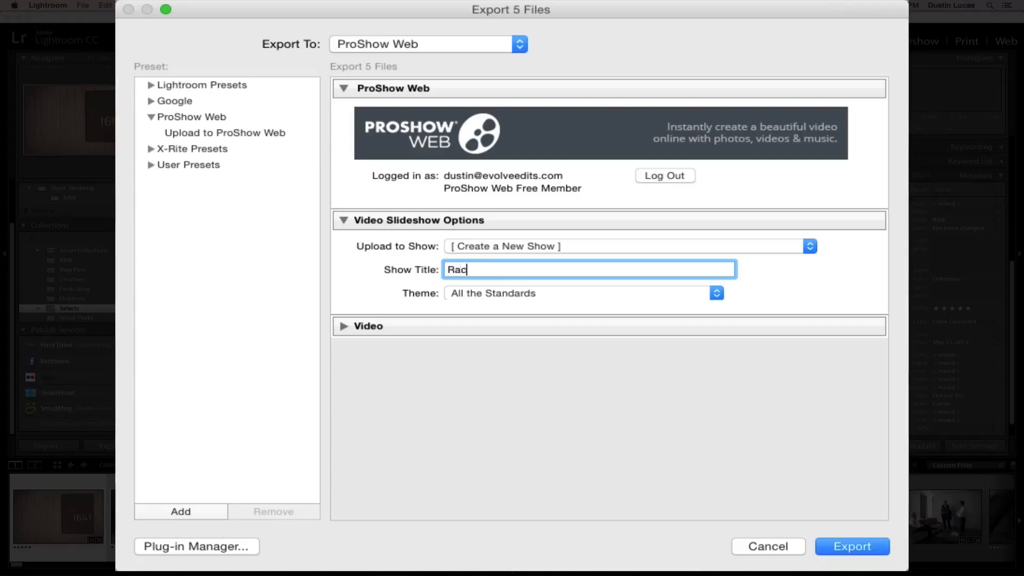
type("hel and Tyler ")
type("N")
type("D")
key("BackSpace")
type("WEdding Day")
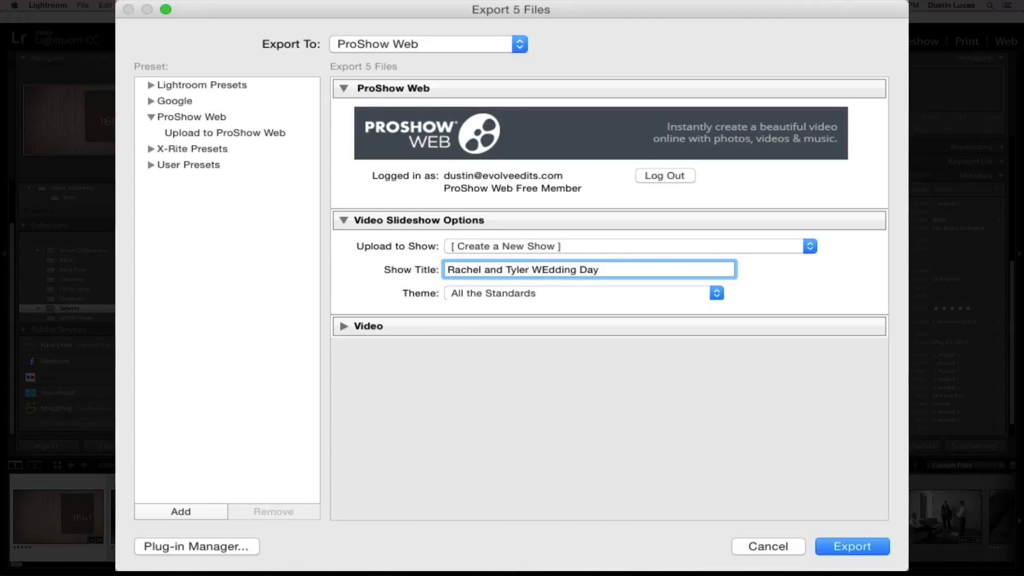
left_click(549, 272)
key("BackSpace")
type("e")
left_click(840, 546)
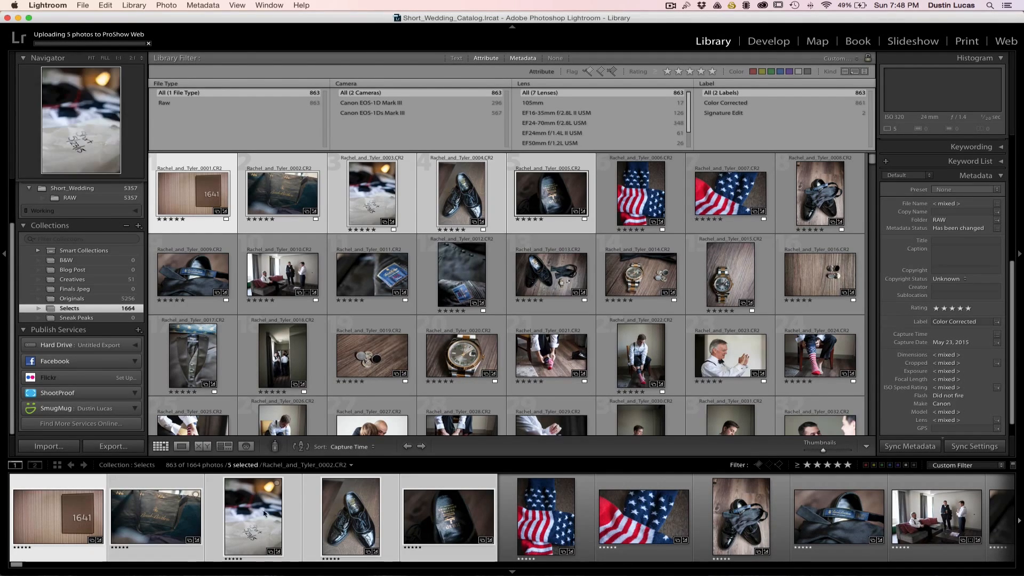
- Switch to Chrome and open the newly uploaded wedding show in ProShow Web to check its photos
key("super+Tab")
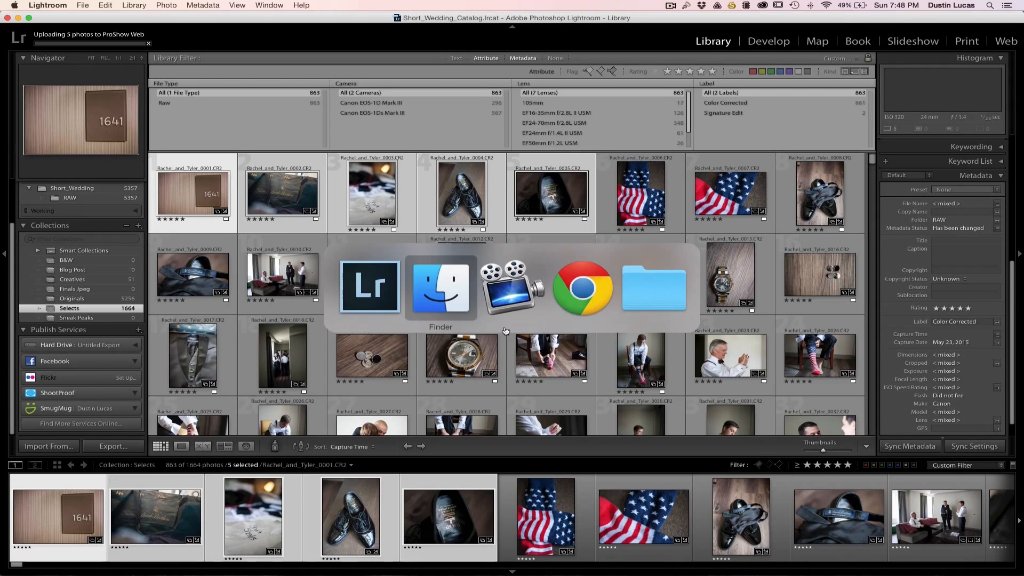
left_click(579, 302)
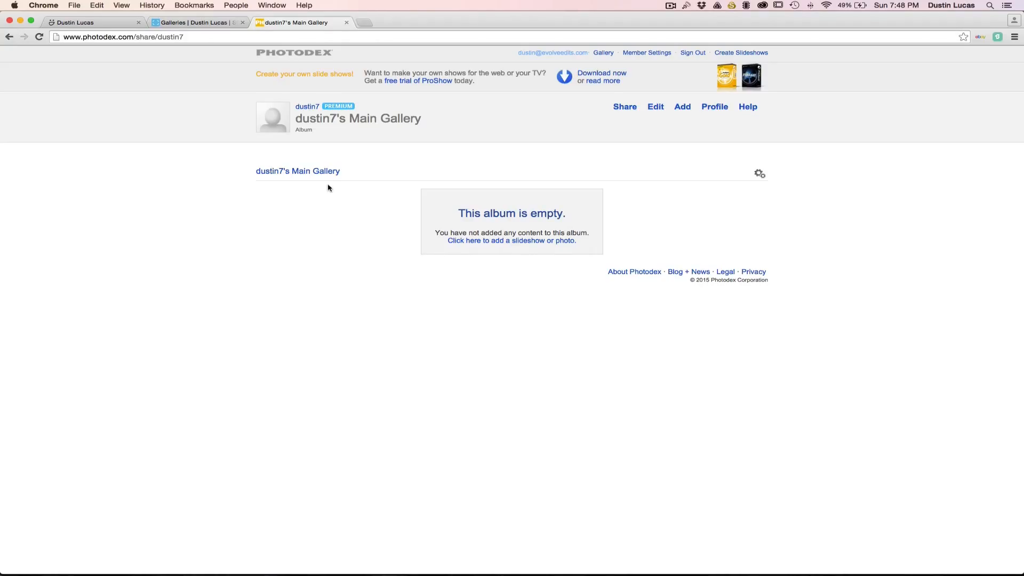
key("super+Tab")
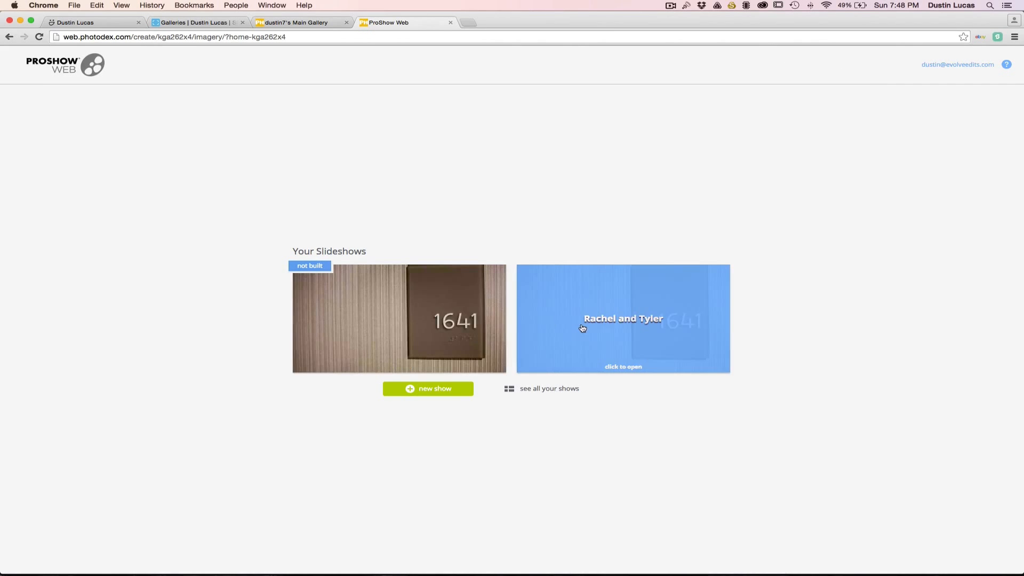
left_click(437, 336)
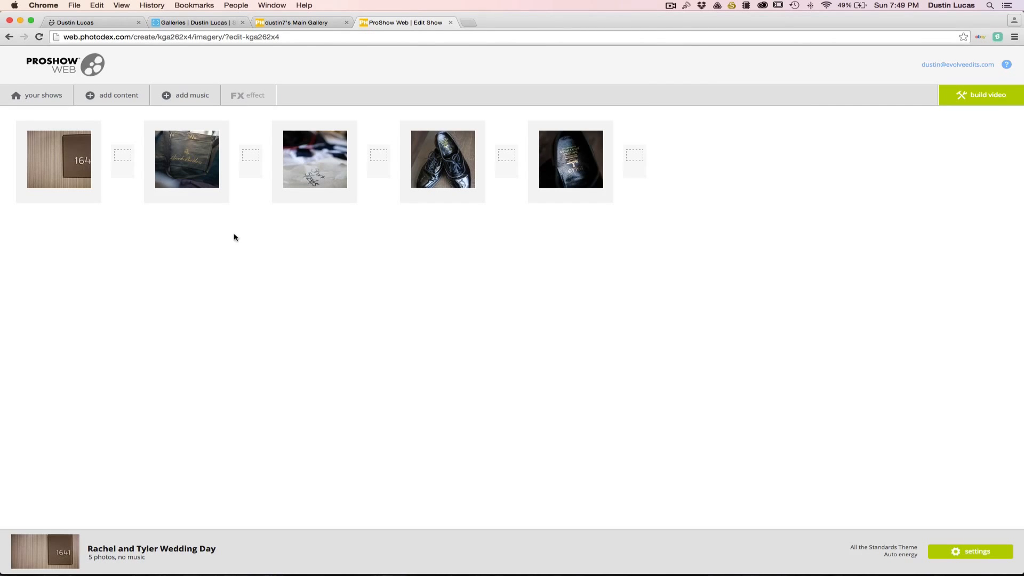
key("super+Tab")
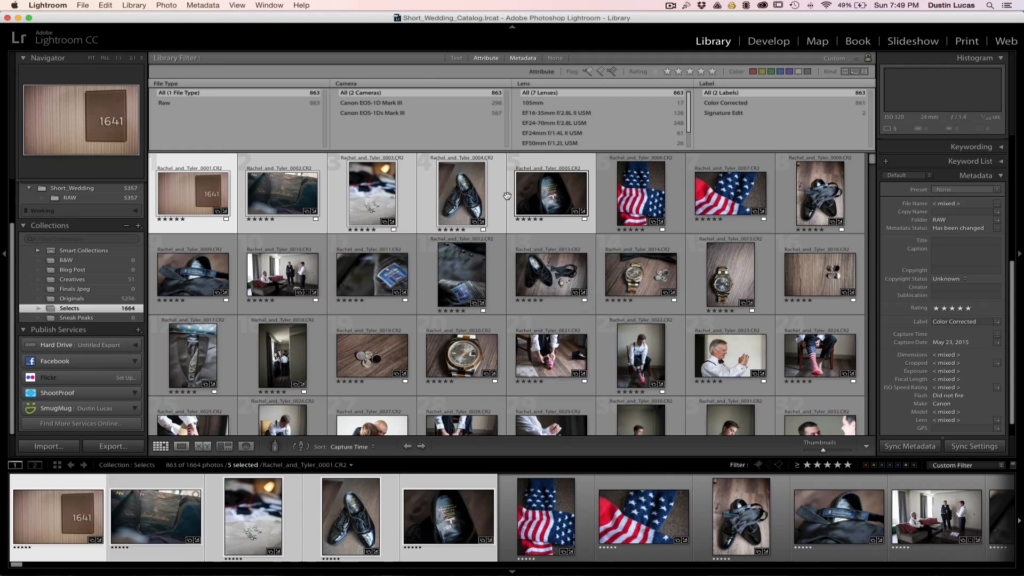
key("super+Tab")
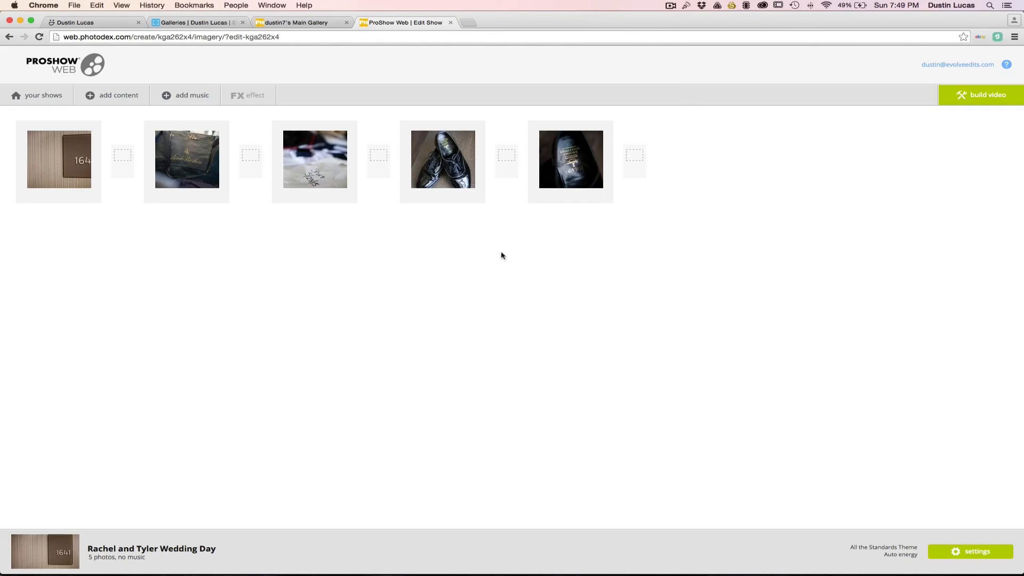
- Return to Lightroom and open the Publishing Manager from Publish Services
key("super+Tab")
key("super+Tab")
key("super+Tab")
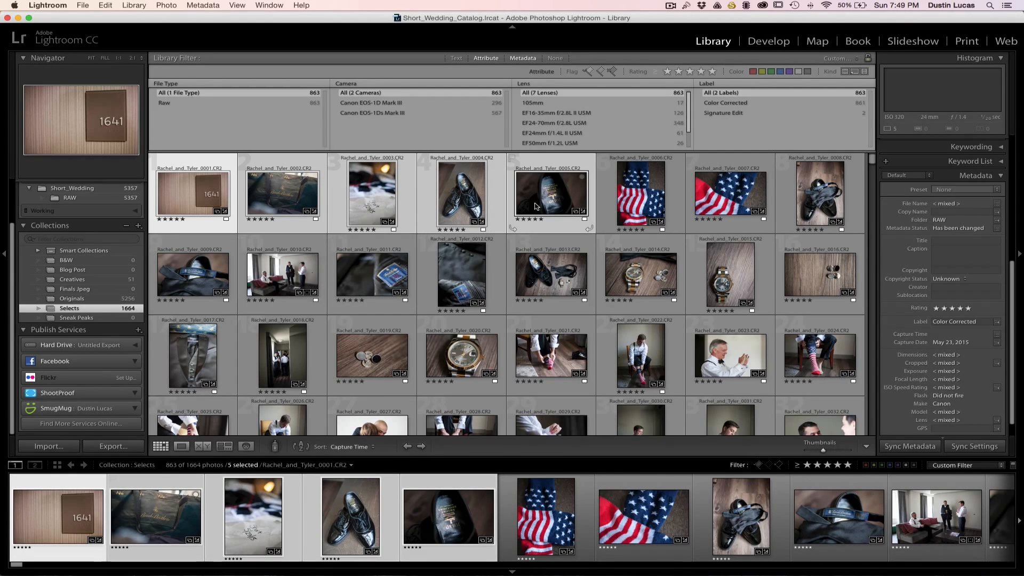
right_click(116, 412)
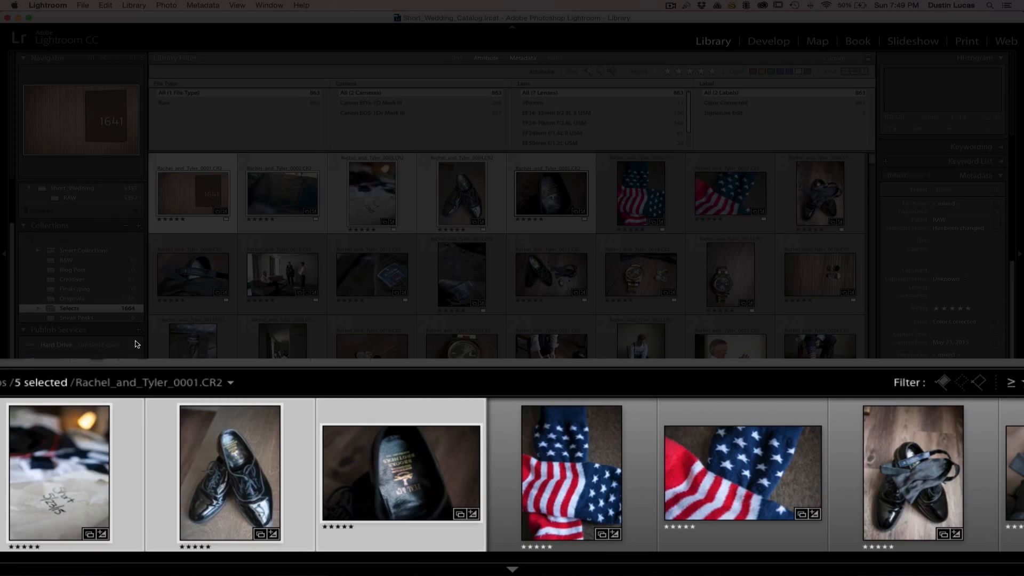
left_click(138, 330)
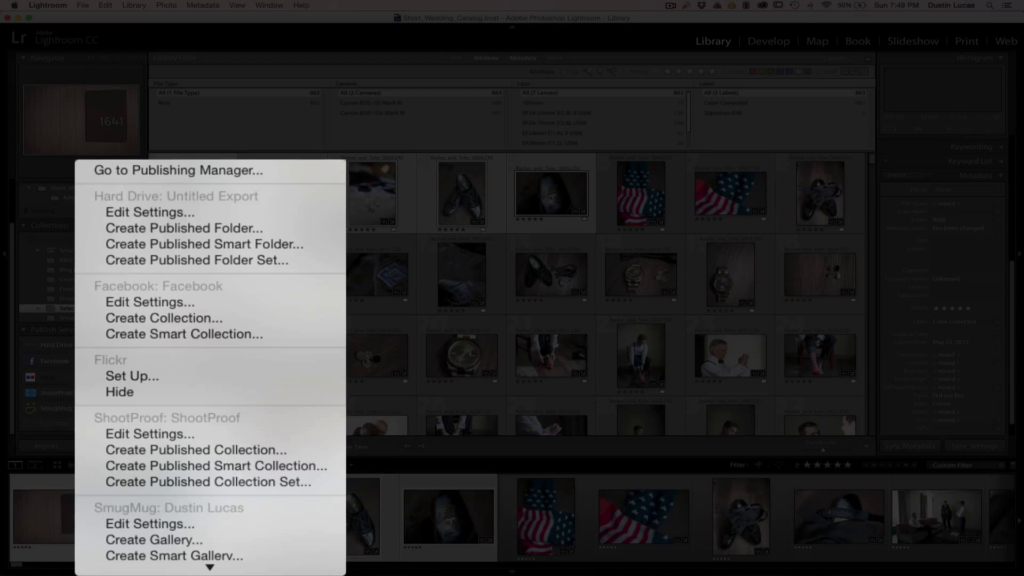
left_click(143, 170)
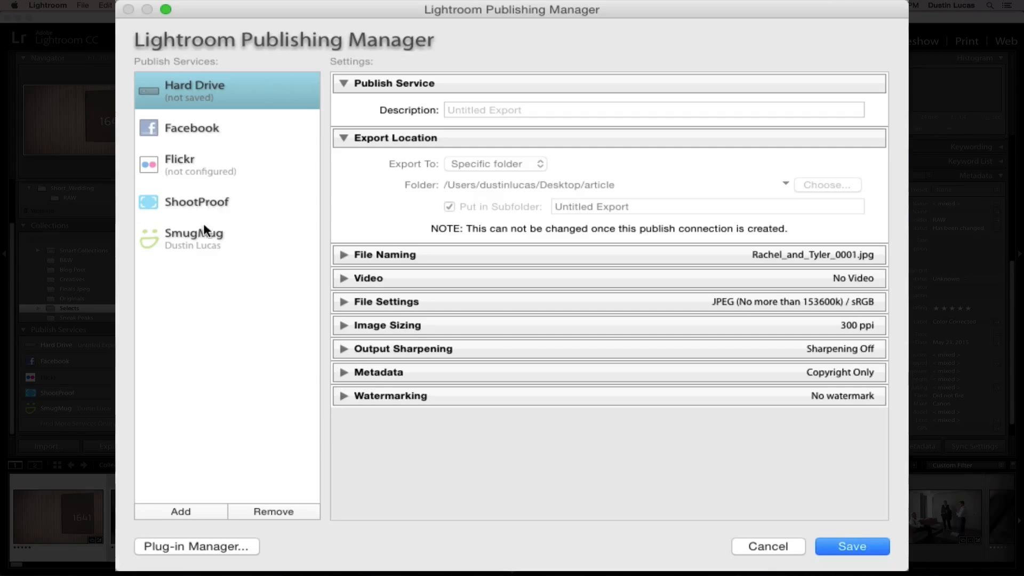
- Review SmugMug's account, file naming and file settings, and save the publish service
left_click(197, 235)
left_click(589, 193)
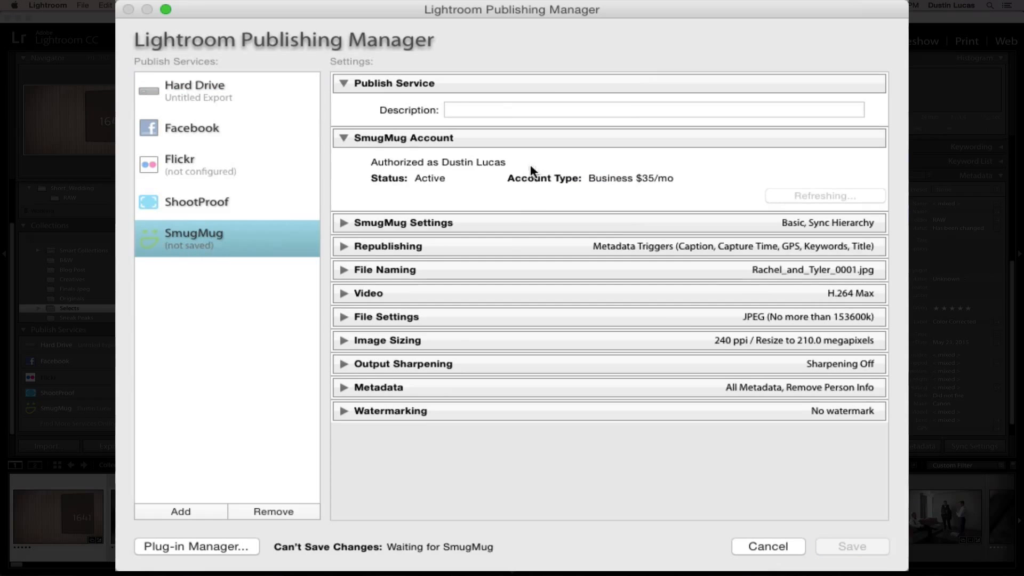
left_click(395, 267)
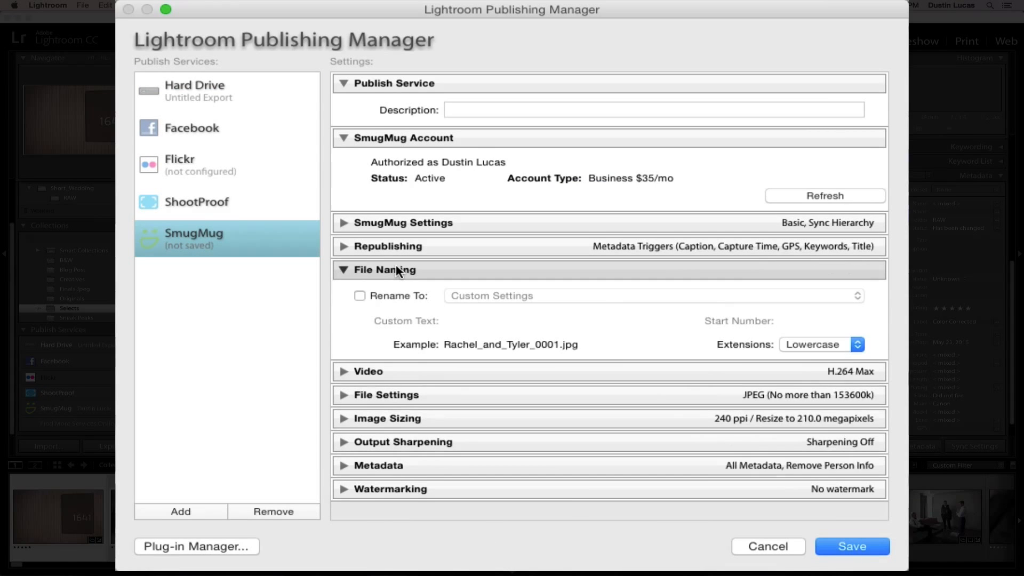
left_click(396, 269)
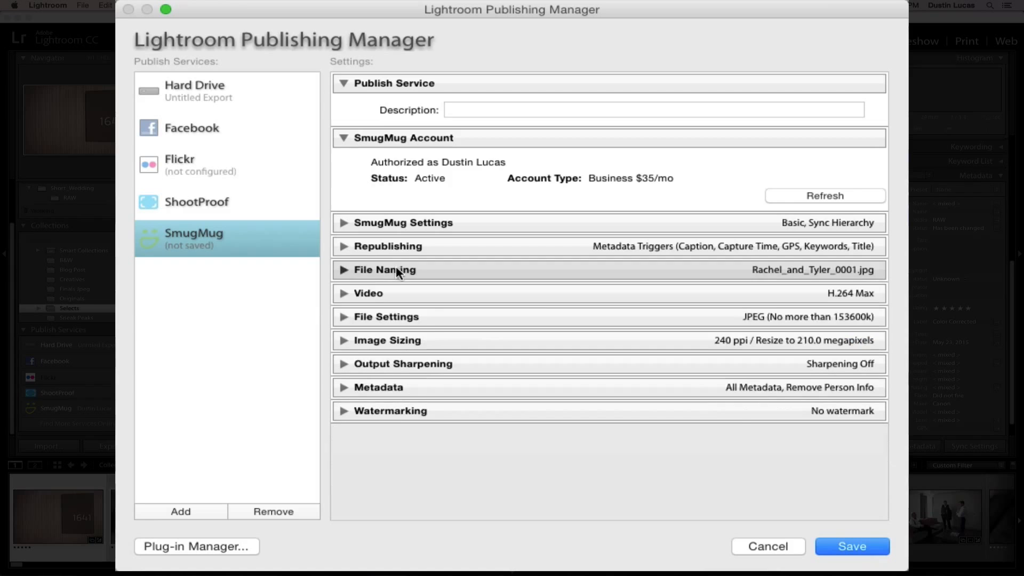
left_click(417, 319)
left_click(417, 316)
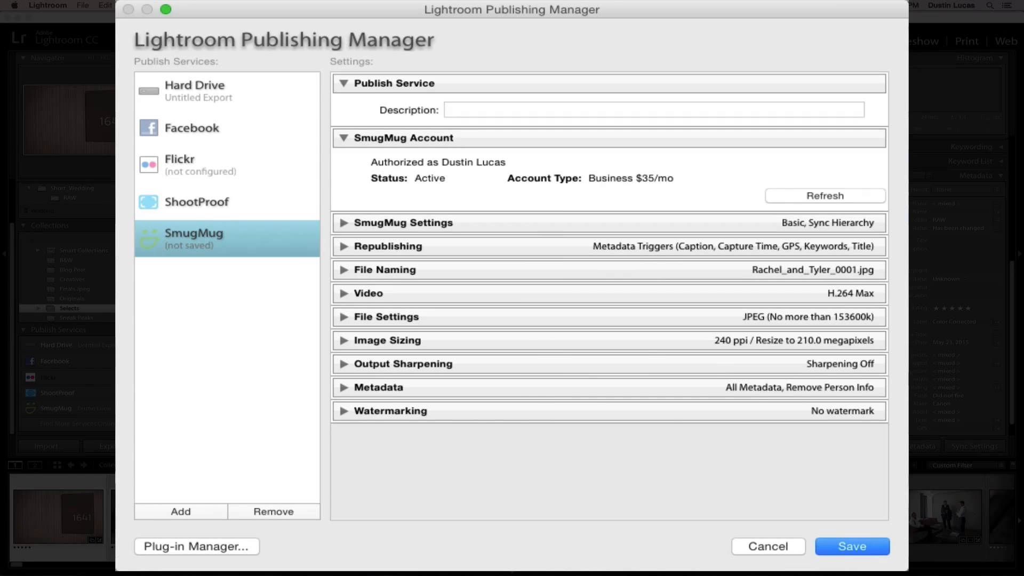
left_click(849, 546)
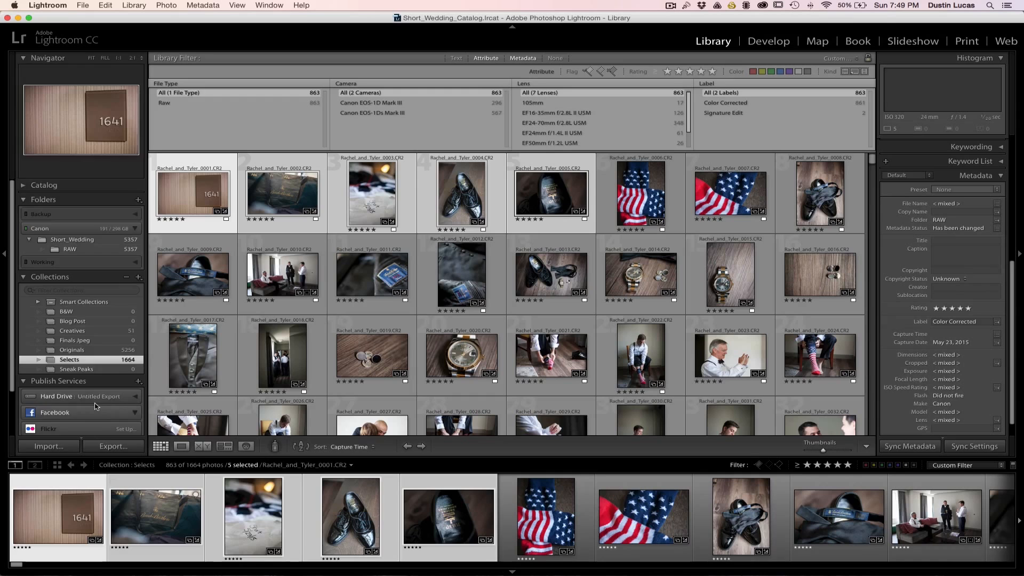
- Start a new SmugMug gallery that includes the selected photos, named with the couple's first names followed by "Wedding Day"
scroll(96, 406, "down", 3)
right_click(76, 405)
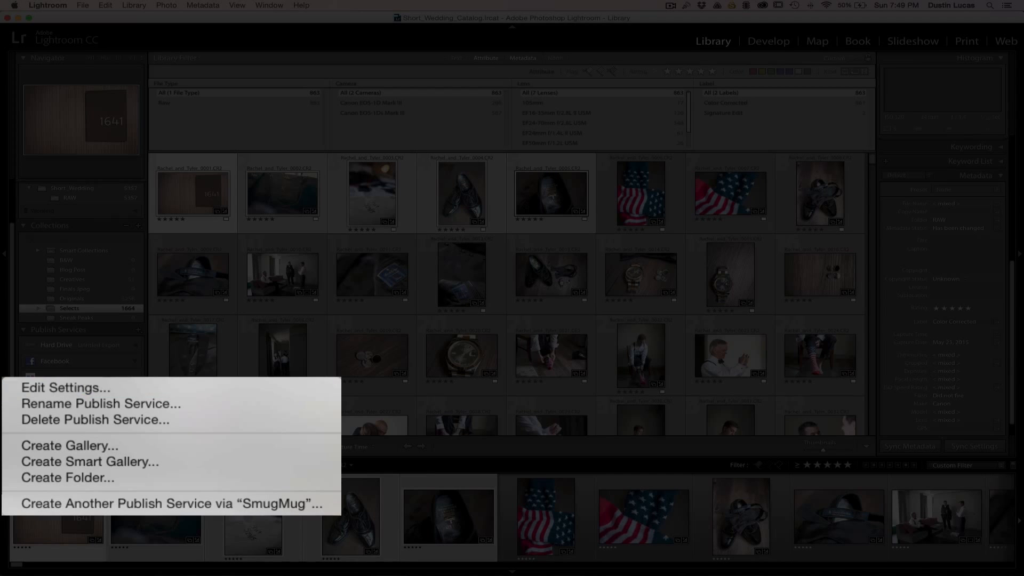
left_click(84, 451)
type("Rachel and Tylewr W")
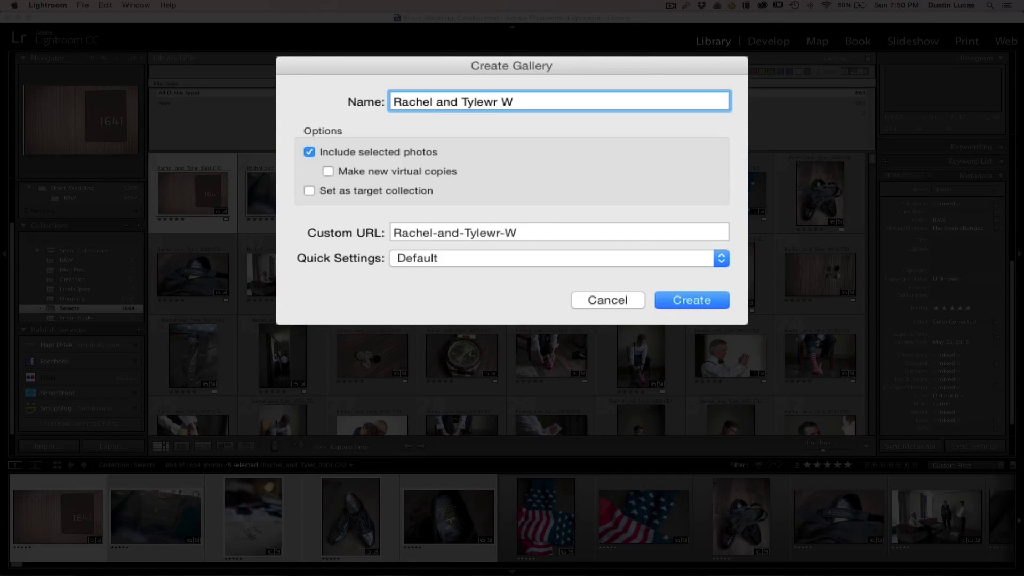
key("BackSpace")
key("BackSpace")
key("BackSpace")
key("BackSpace")
key("BackSpace")
type("er Wedding Day")
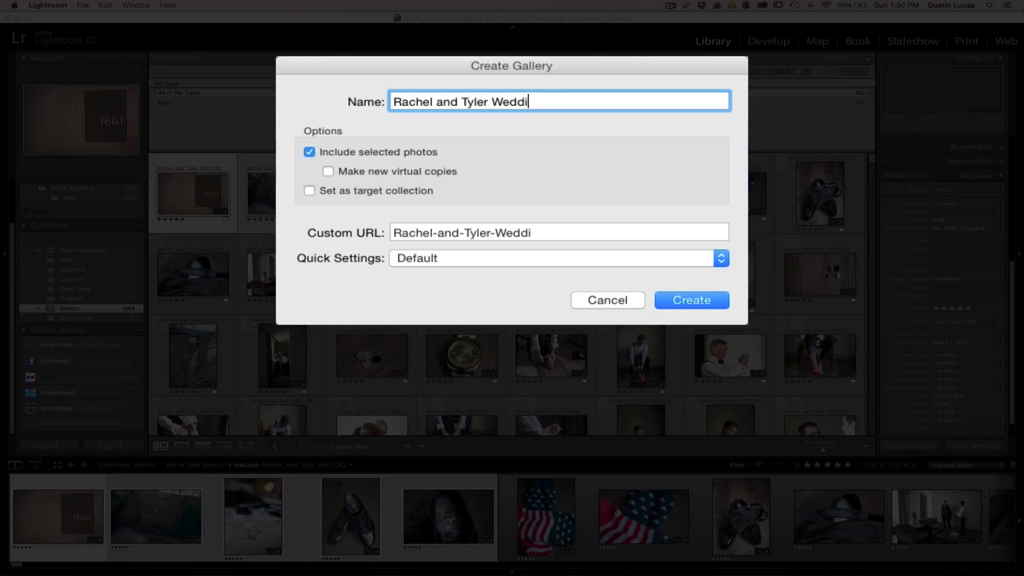
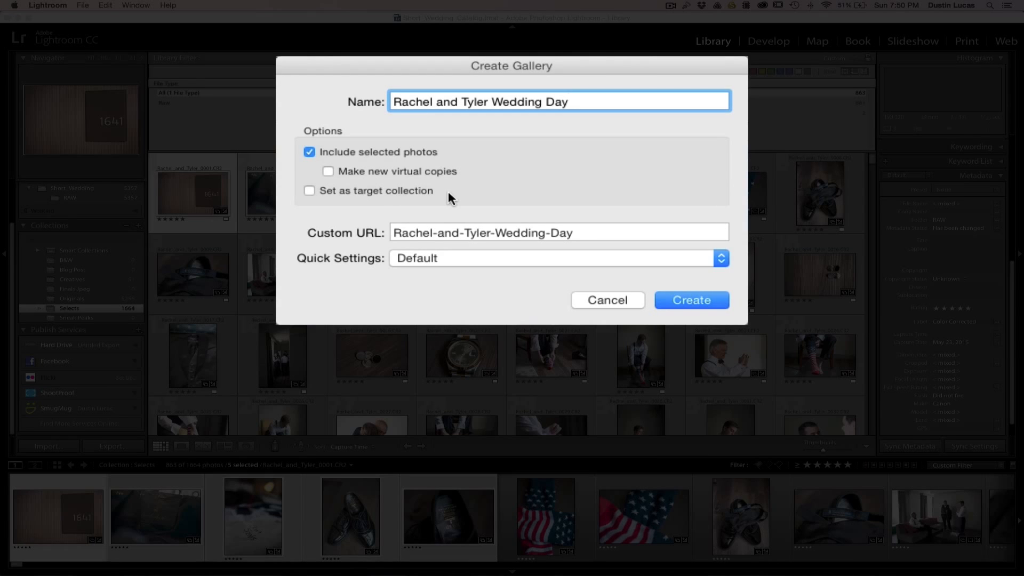
- Create the gallery with the Default quick settings and publish its five photos to SmugMug
left_click(518, 258)
left_click(486, 215)
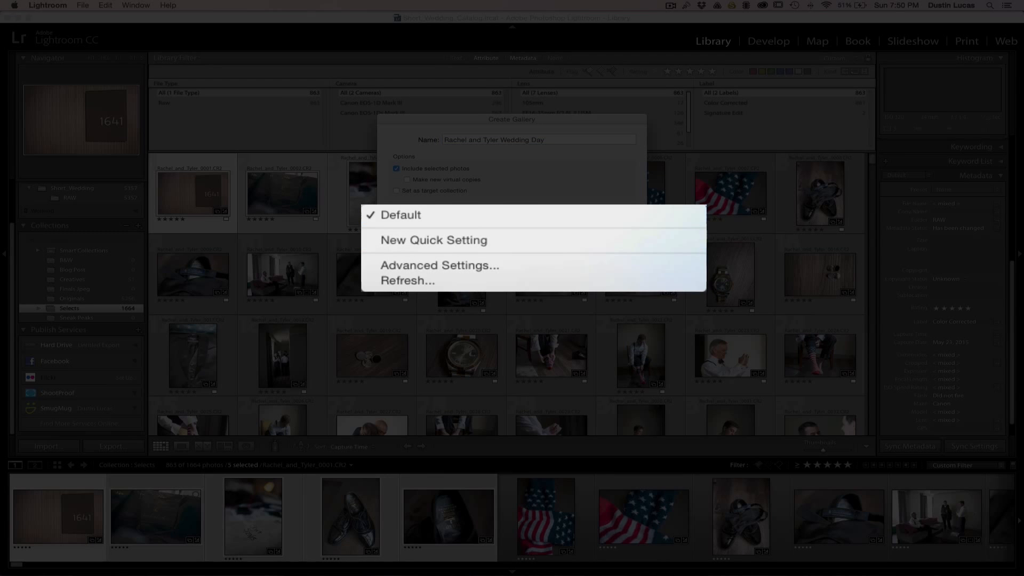
left_click(675, 297)
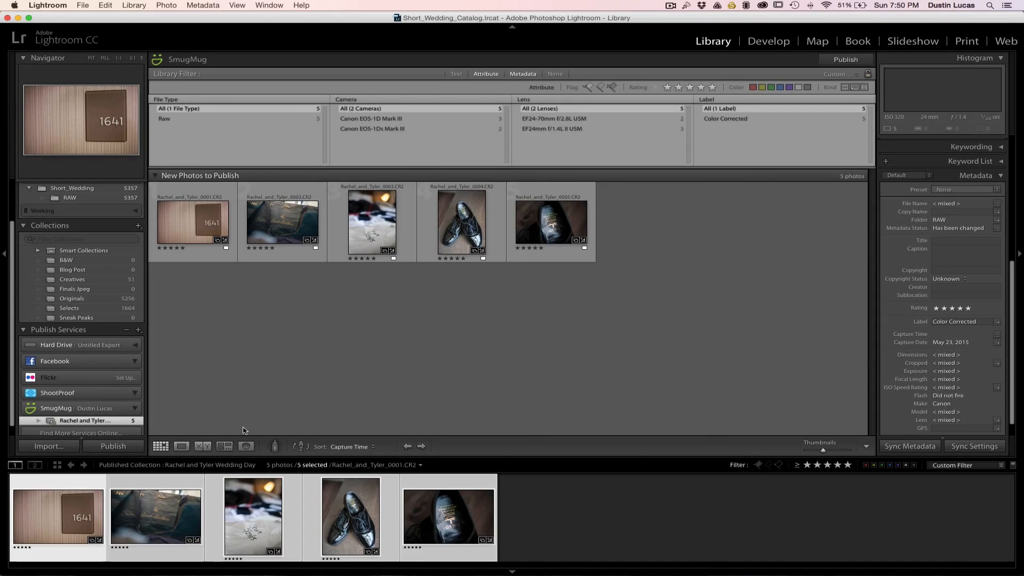
right_click(86, 421)
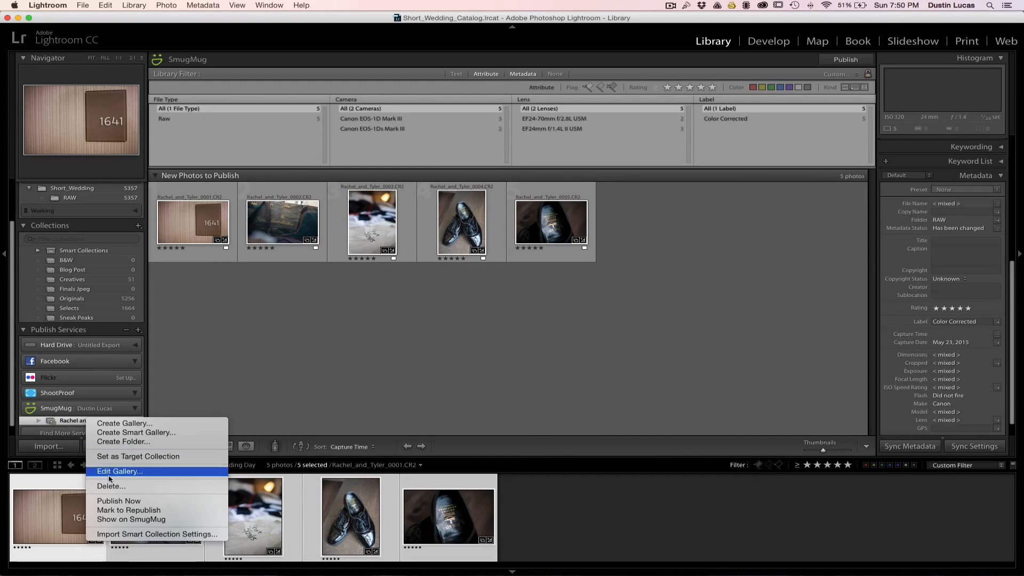
left_click(113, 501)
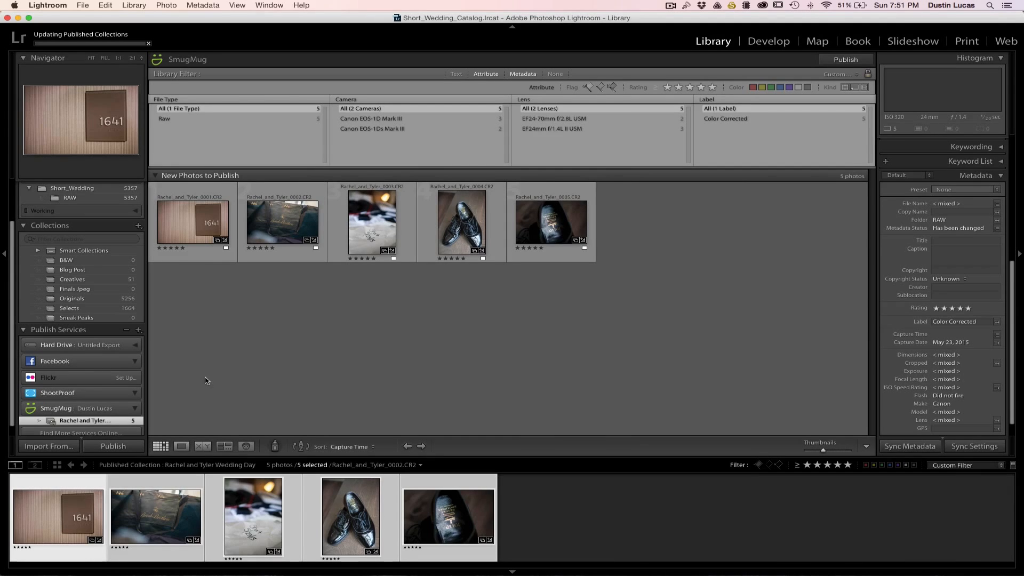
- Switch to Chrome, reload the SmugMug home page and open the new wedding gallery
key("super+Tab")
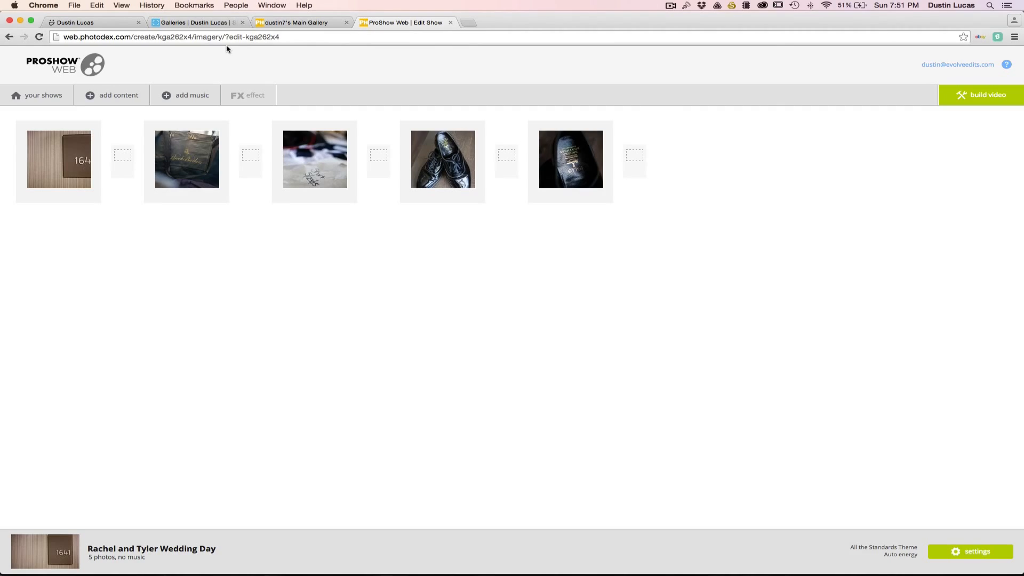
left_click(105, 23)
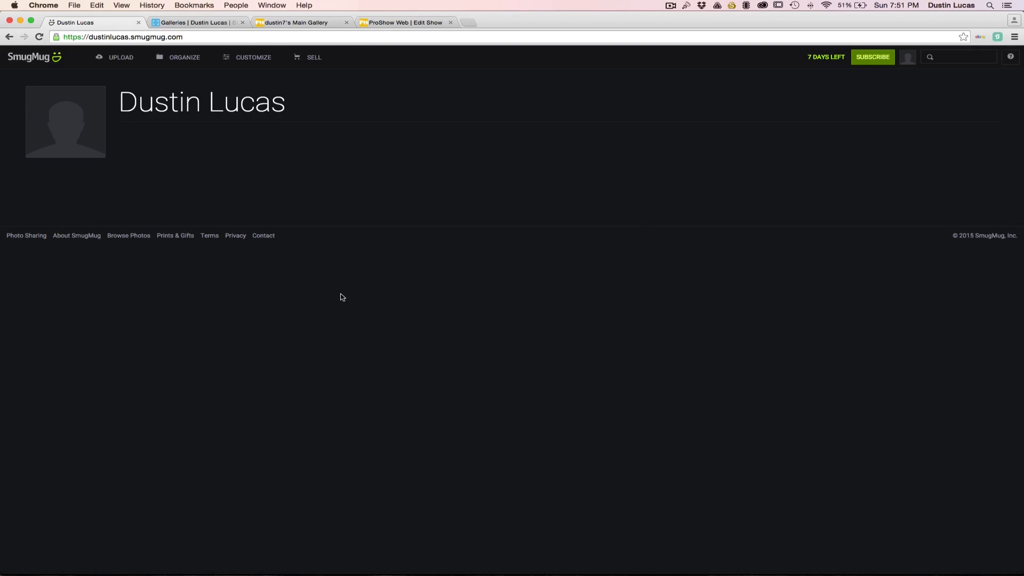
key("super+Tab")
left_click(39, 37)
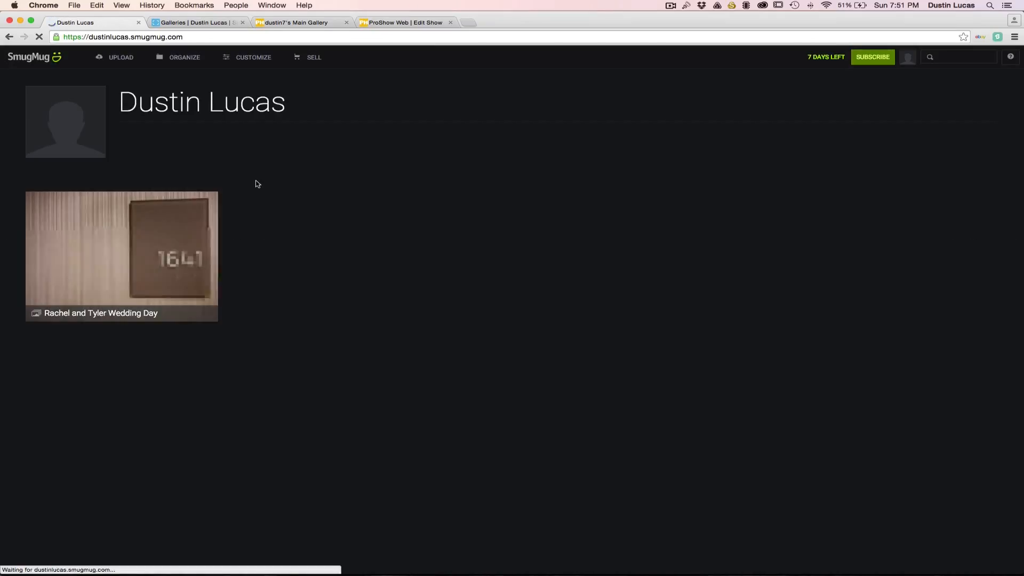
left_click(163, 251)
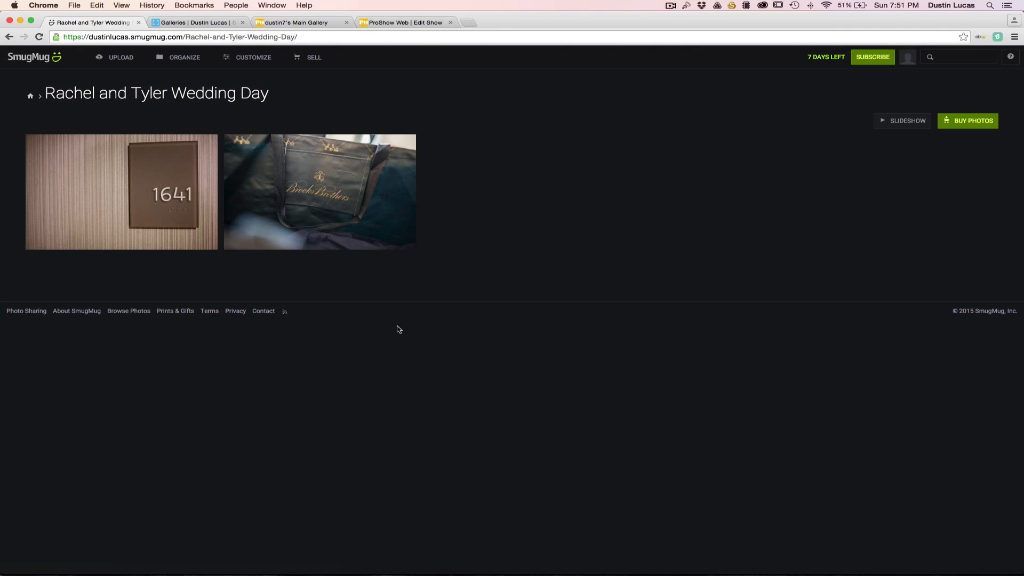
- Compare the publishing progress in Lightroom with the SmugMug gallery in Chrome, reloading the gallery page to check for more photos
key("cmd+Tab")
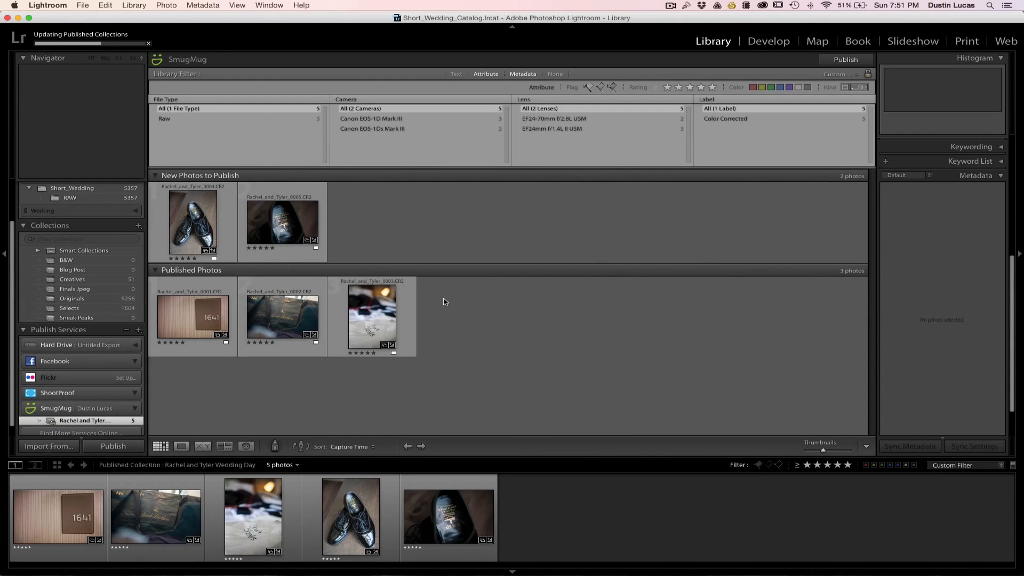
key("super+Tab")
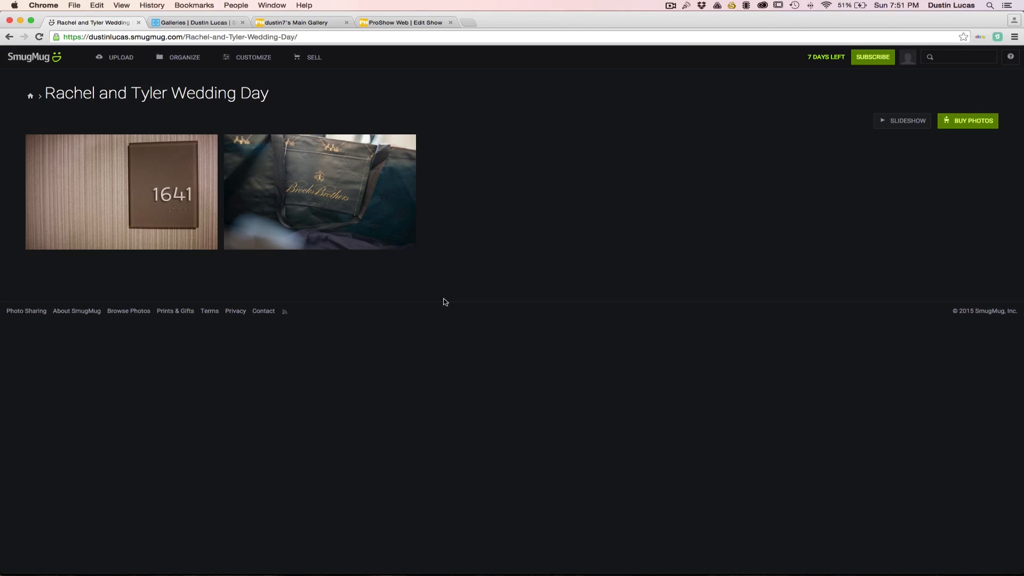
key("super+Tab")
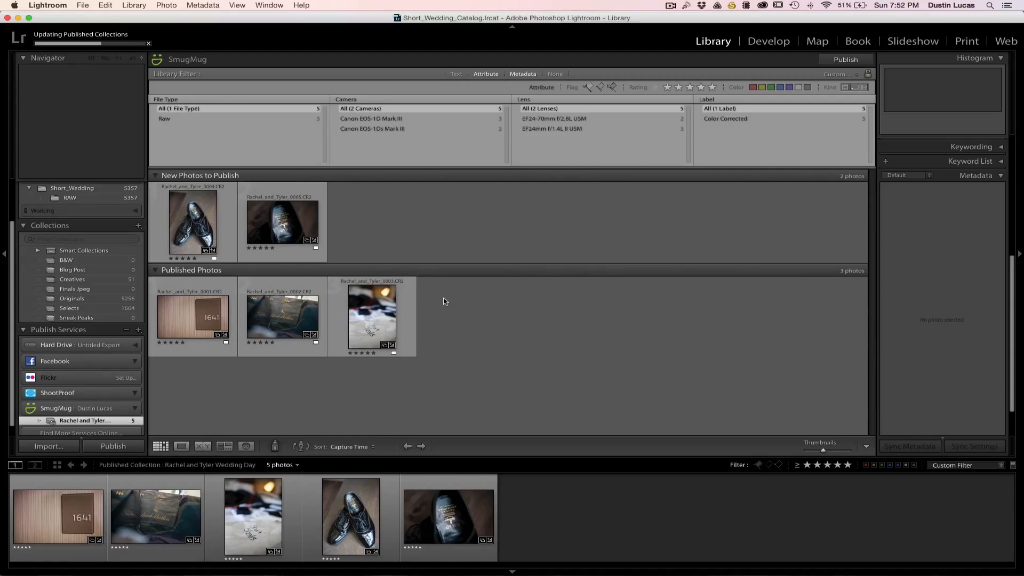
scroll(93, 365, "down", 1)
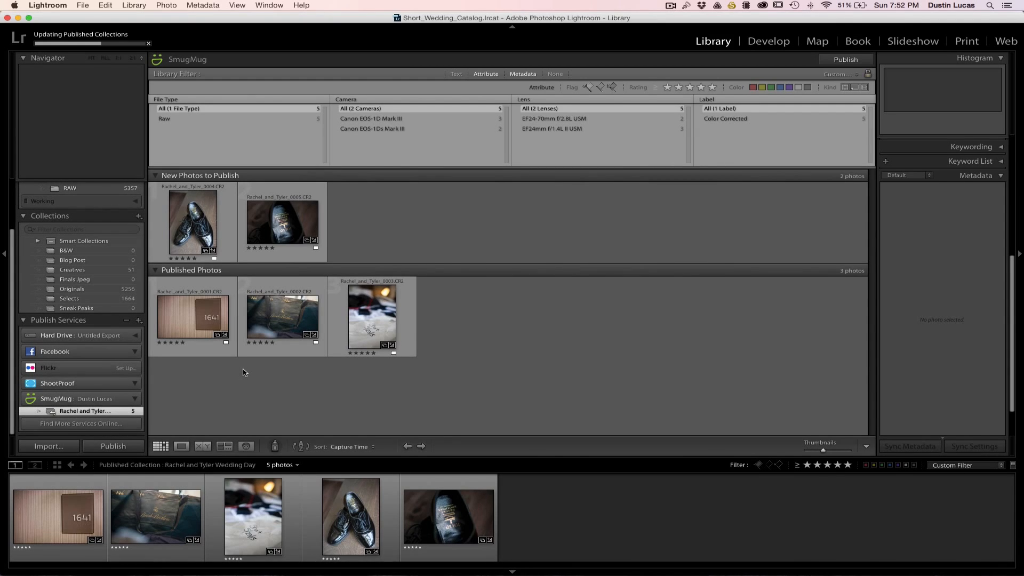
key("super+Tab")
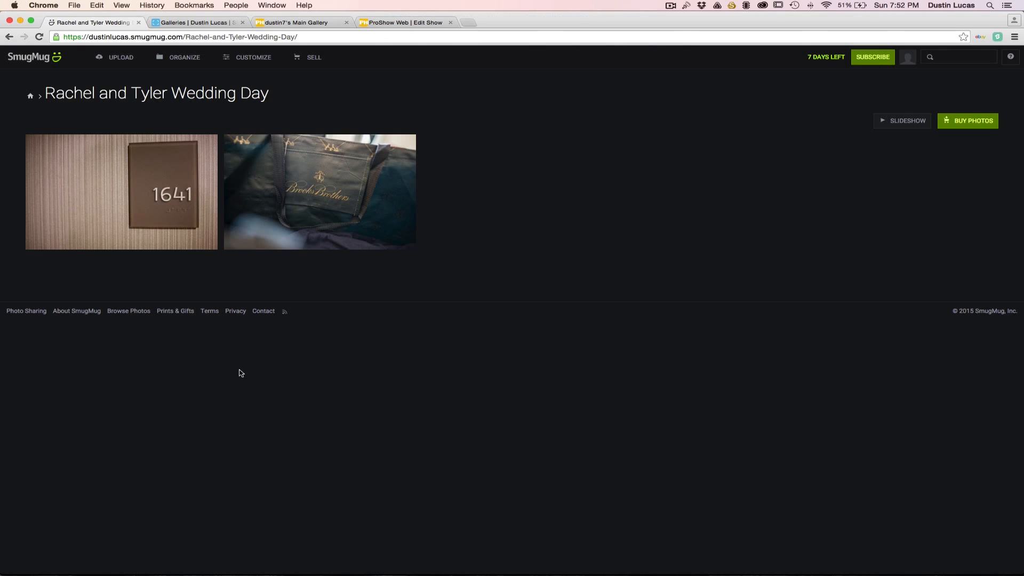
left_click(36, 39)
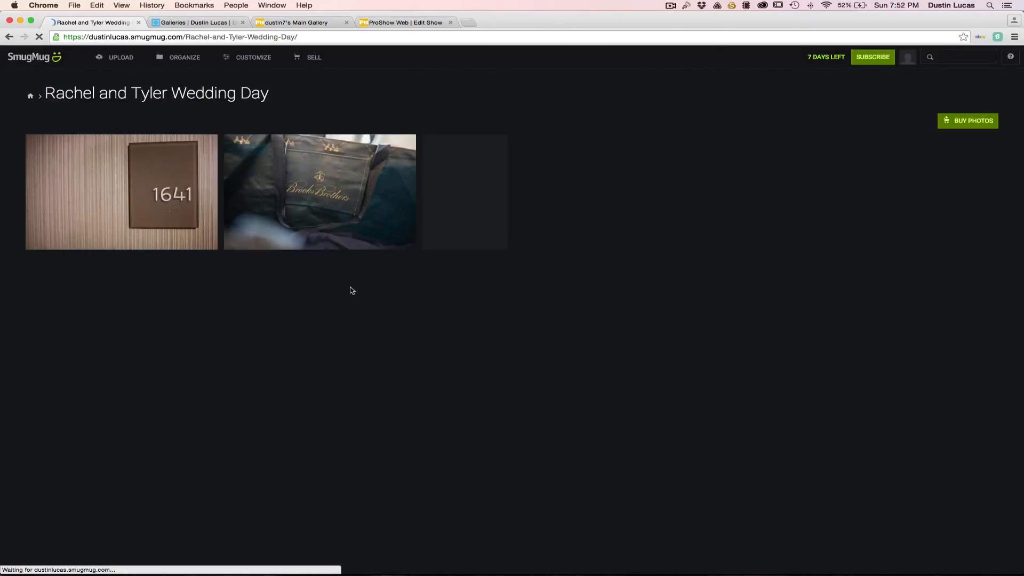
key("super+Tab")
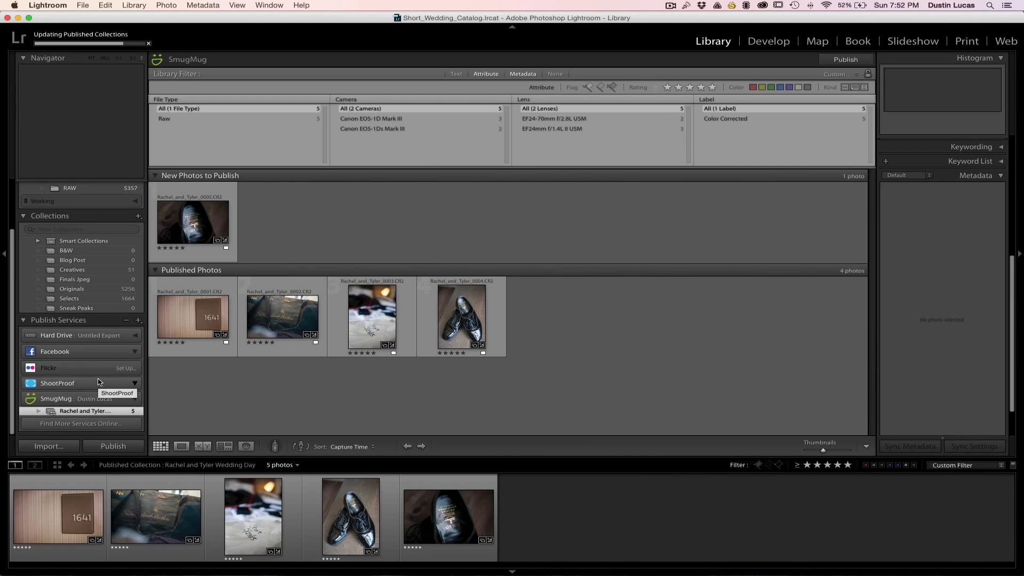
key("super+Tab")
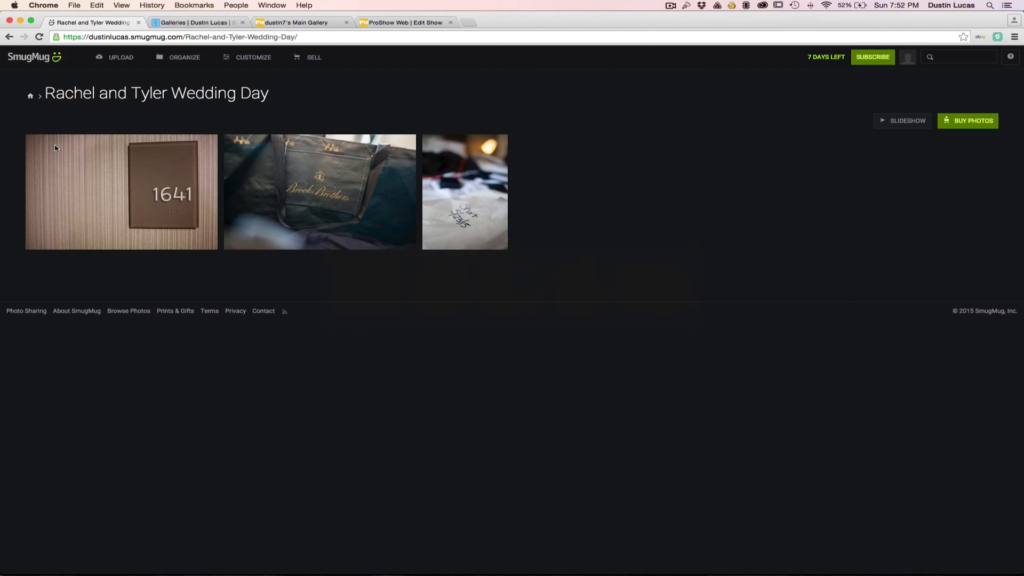
- Check the publishing progress in Lightroom, reload the SmugMug wedding gallery in Chrome, and return to the ShootProof galleries page
left_click(190, 22)
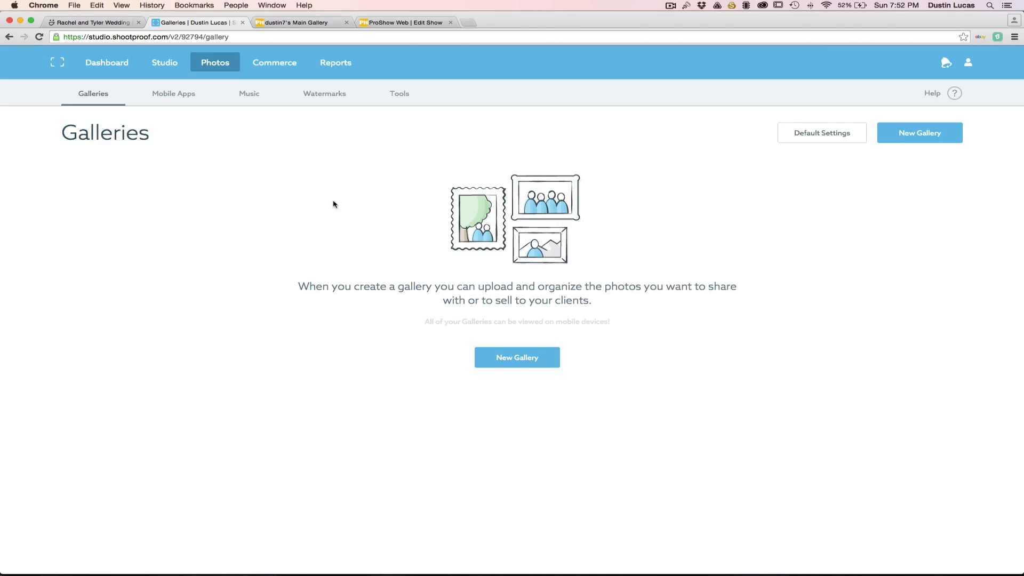
key("super+Tab")
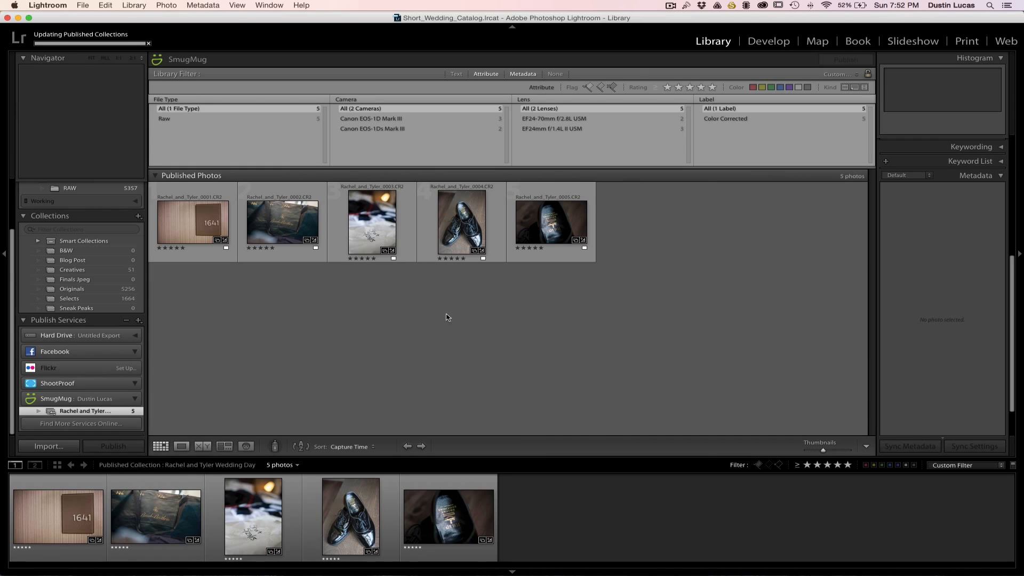
key("super+Tab")
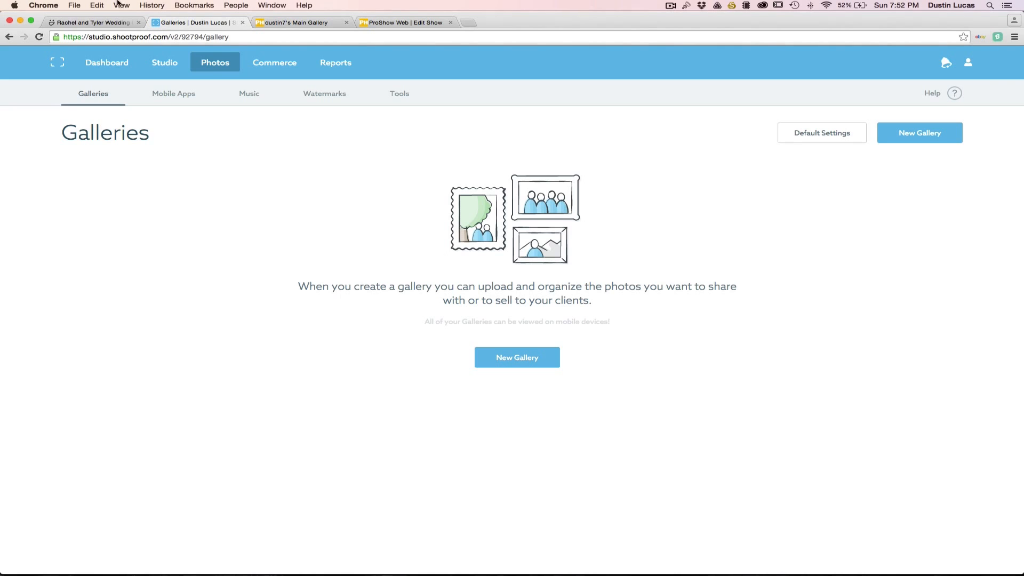
left_click(119, 24)
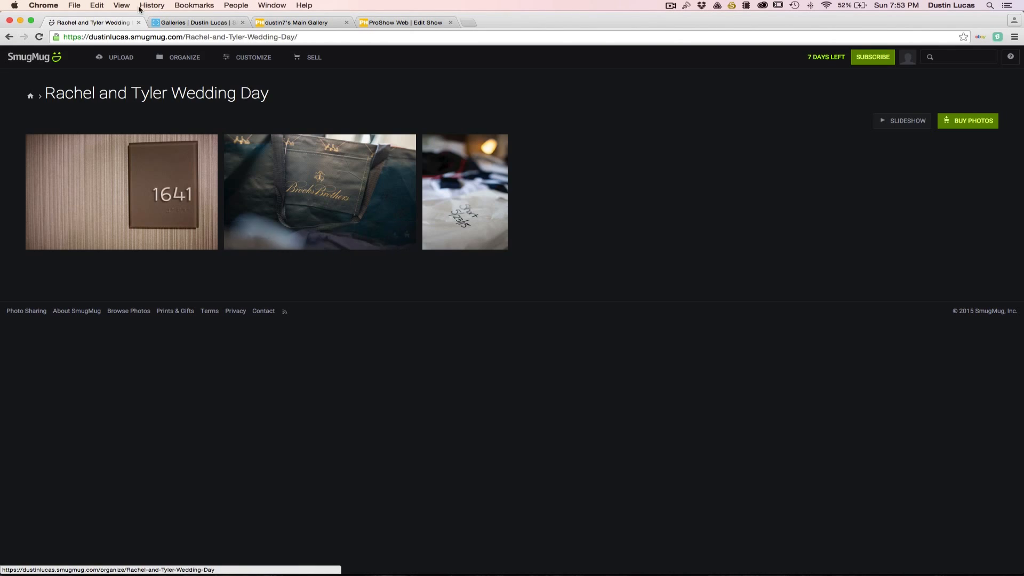
left_click(39, 38)
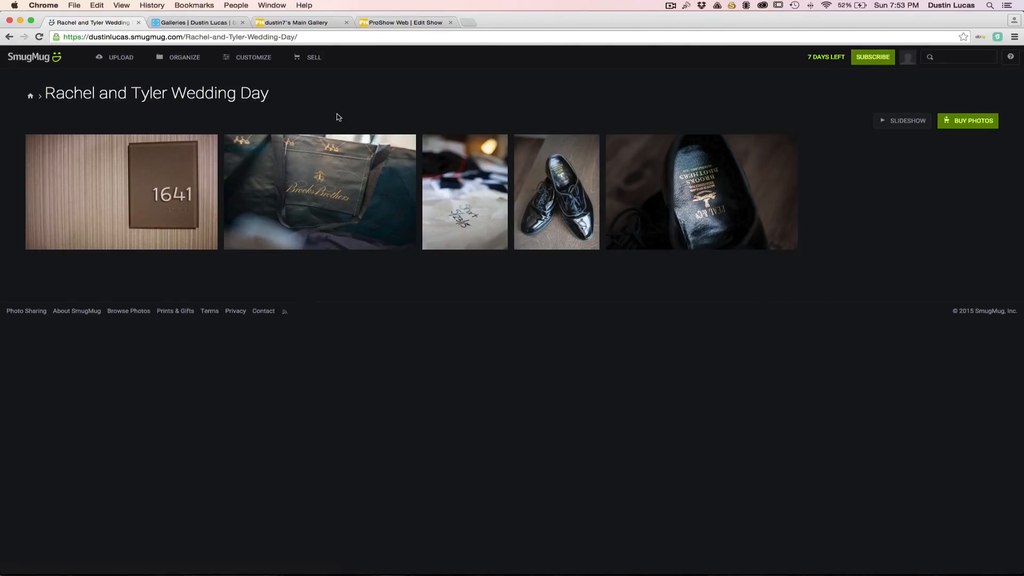
left_click(198, 23)
- Switch to Lightroom, show the Selects collection with the custom filter turned on, and select its first five photos
key("super+Tab")
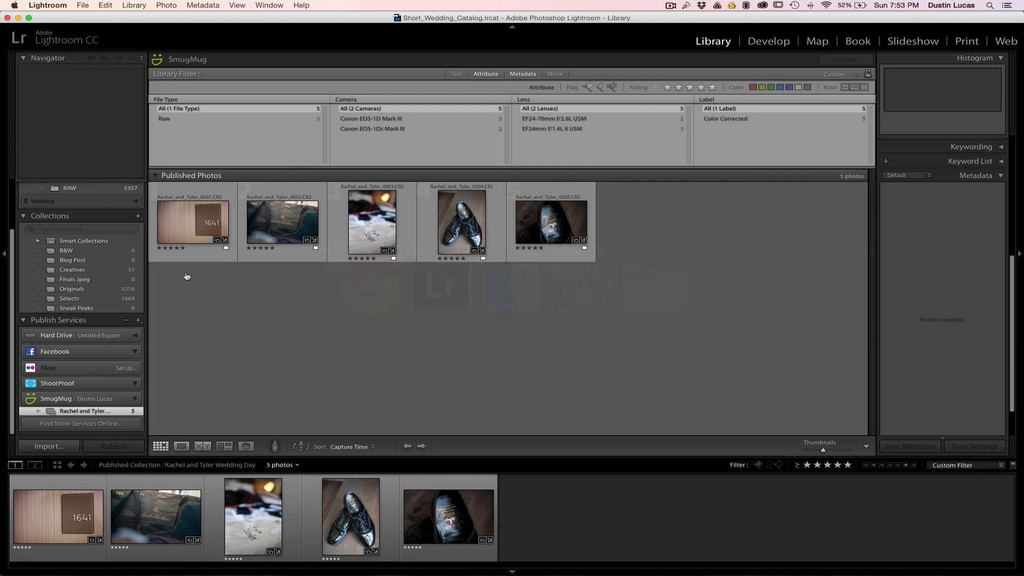
left_click(113, 386)
right_click(111, 383)
left_click(101, 385)
left_click(78, 300)
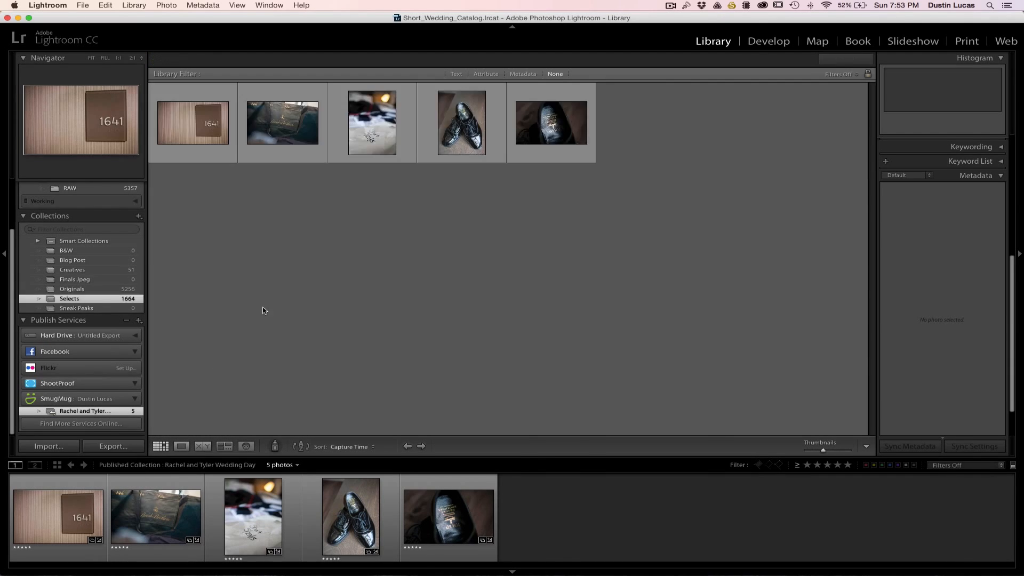
left_click(848, 466)
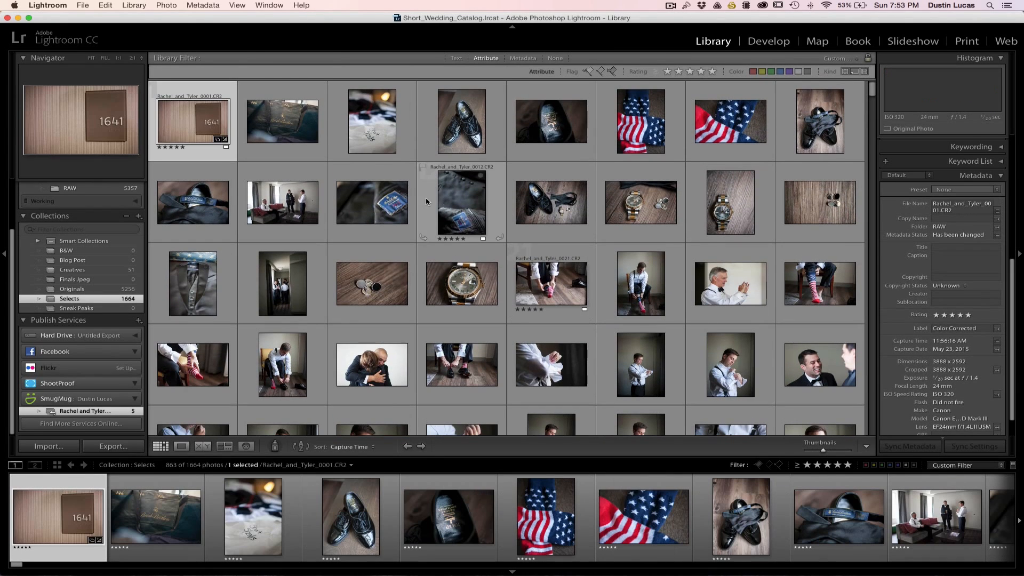
left_click(561, 124, "shift")
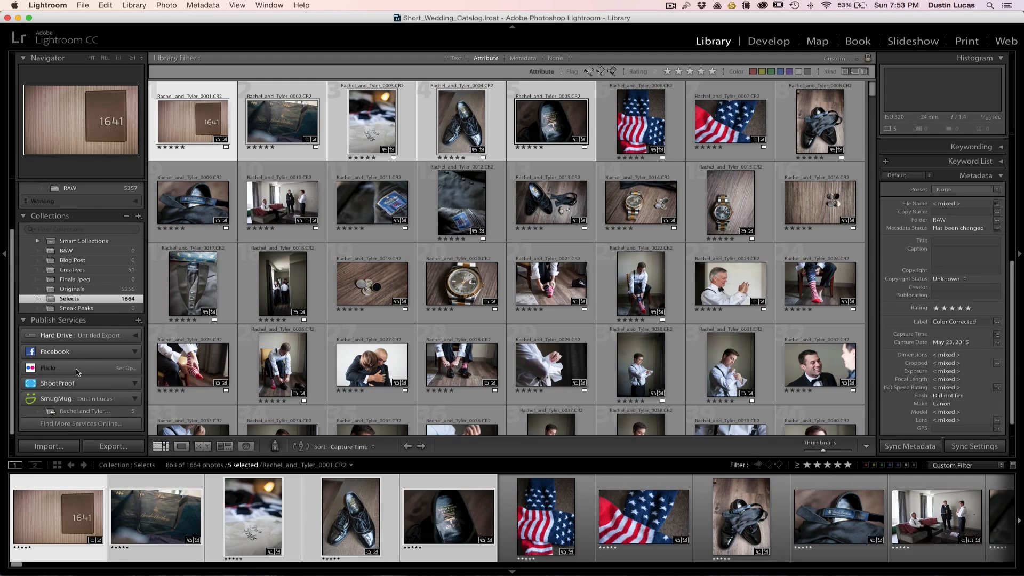
- Create a ShootProof published collection that includes the selected photos, named with the couple's first names followed by "Wedding Day"
right_click(69, 385)
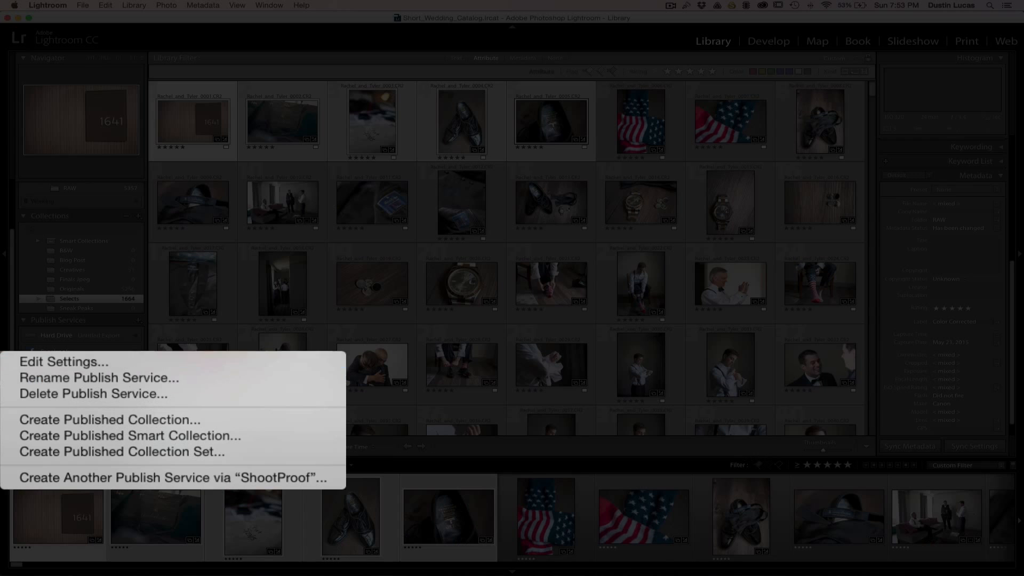
left_click(96, 420)
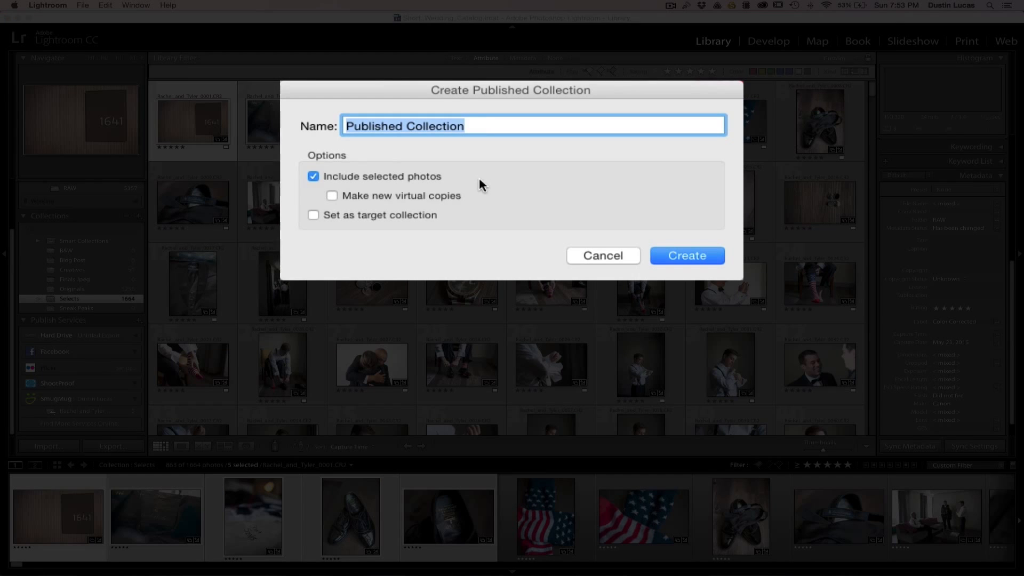
type("Rachel ")
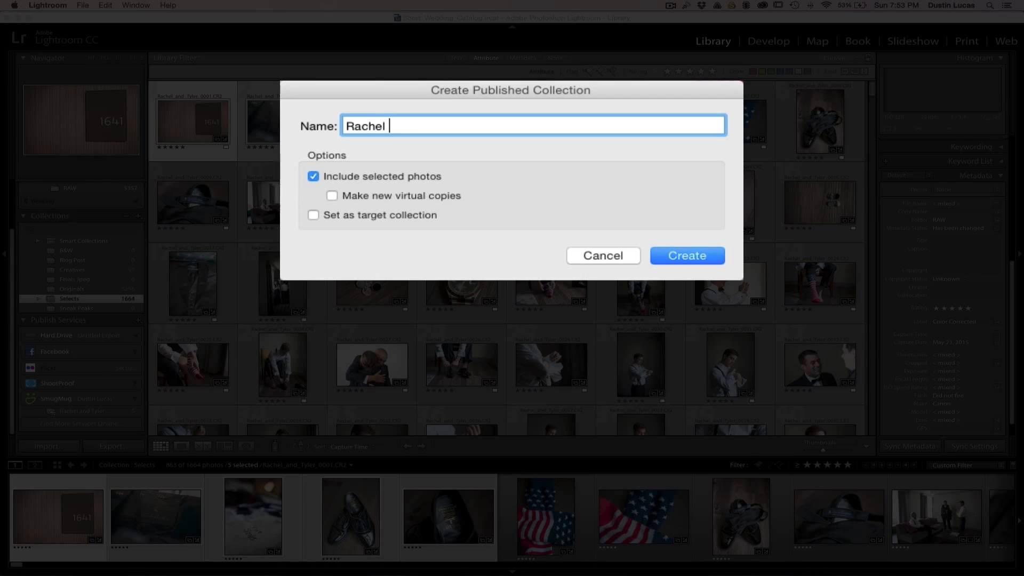
type("and Tyler Wedding Day")
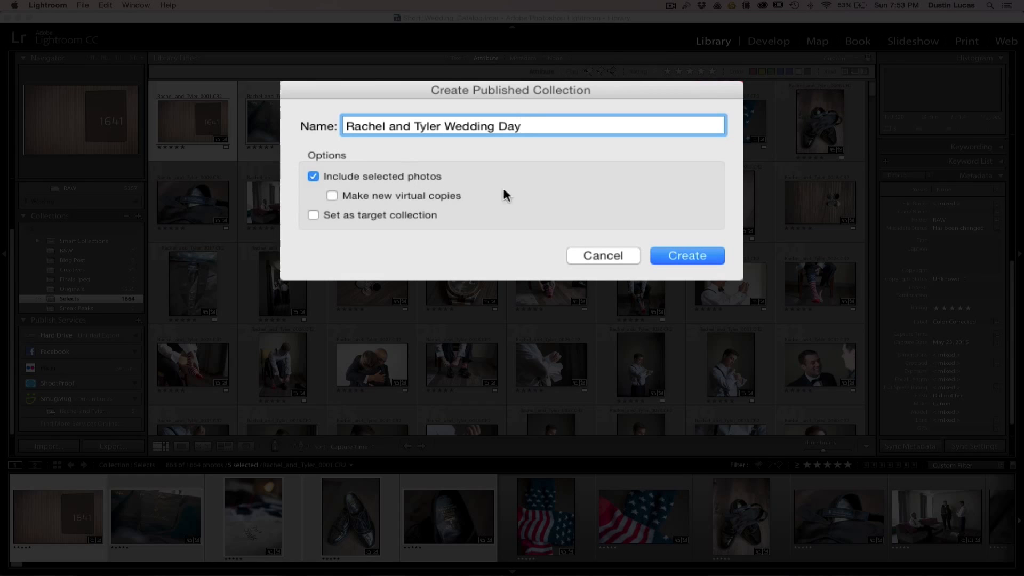
left_click(681, 257)
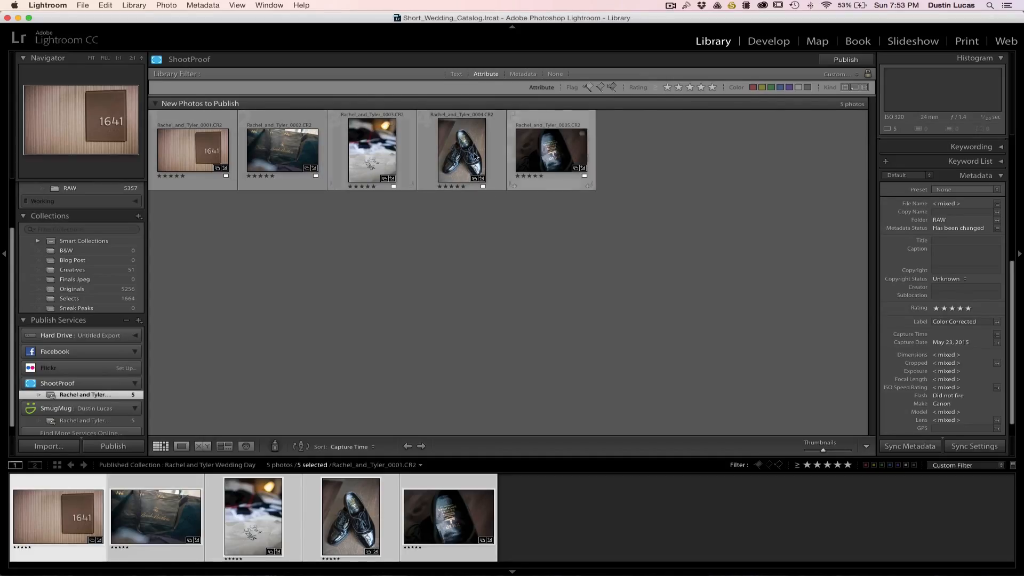
- Select all photos in the new ShootProof collection and try to publish them
key("super+shift+d")
key("super+a")
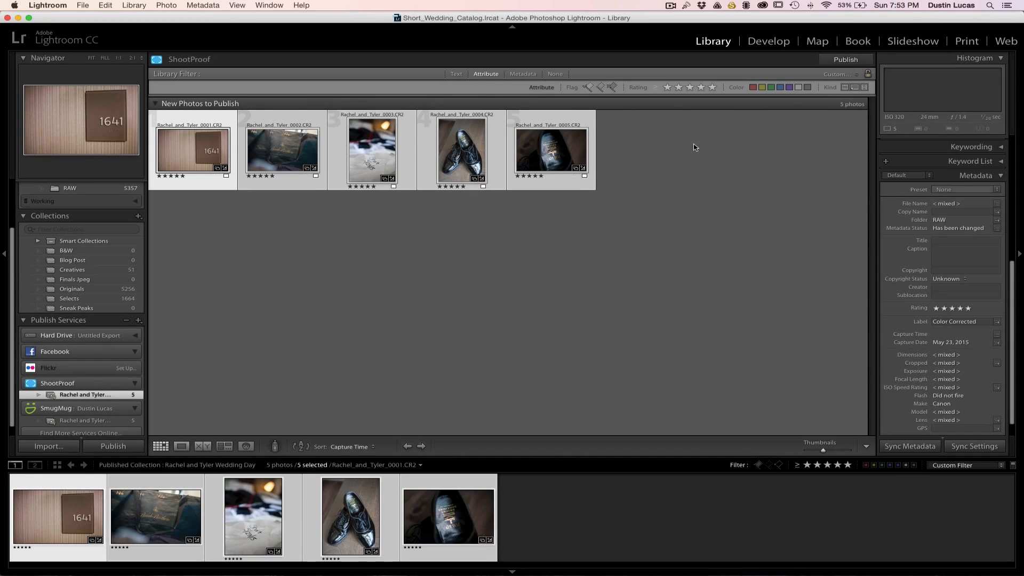
left_click(846, 59)
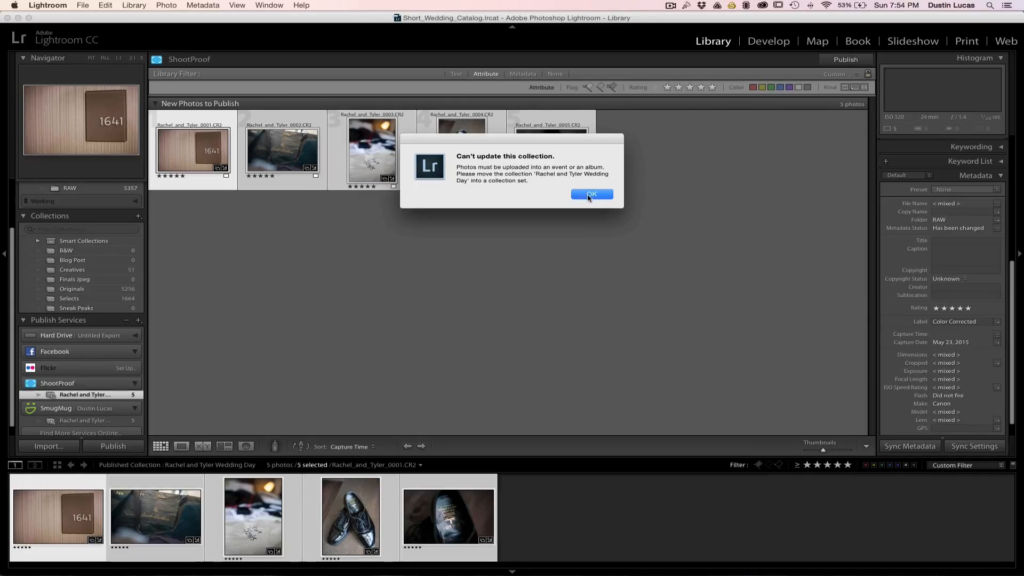
left_click(589, 194)
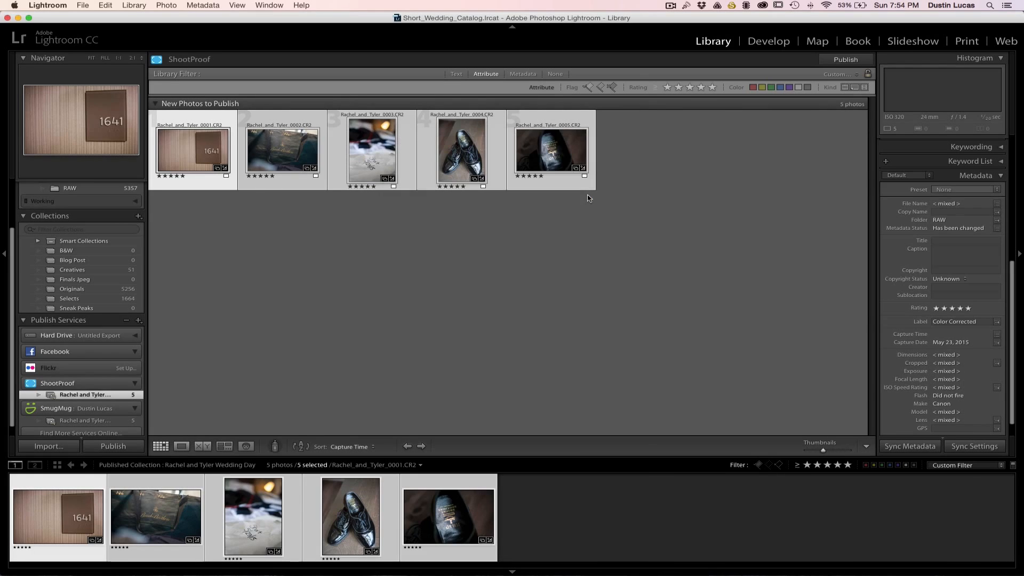
- Try again to publish the ShootProof wedding collection using its own Publish Now command
right_click(86, 396)
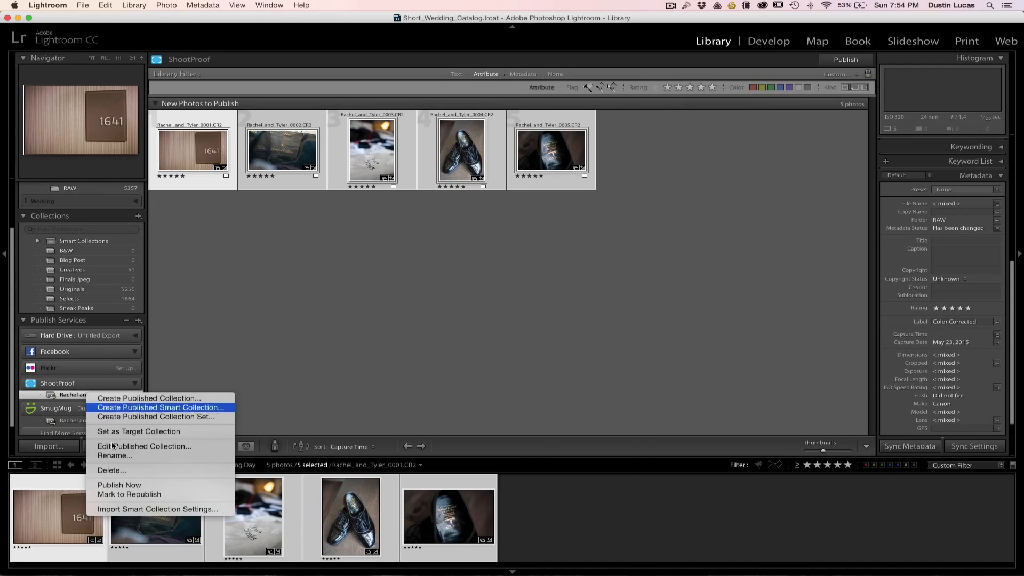
left_click(123, 486)
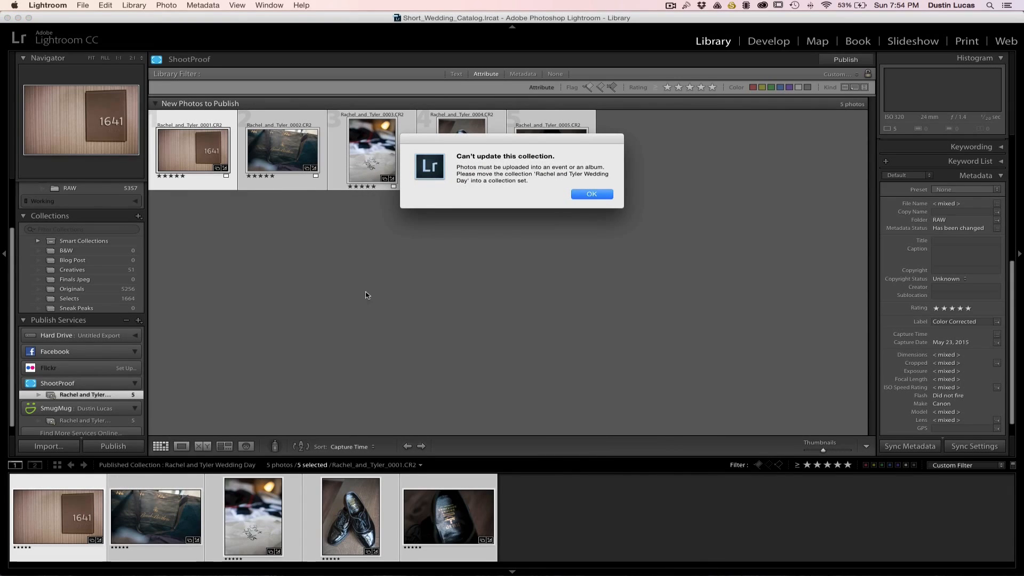
left_click(592, 194)
right_click(96, 400)
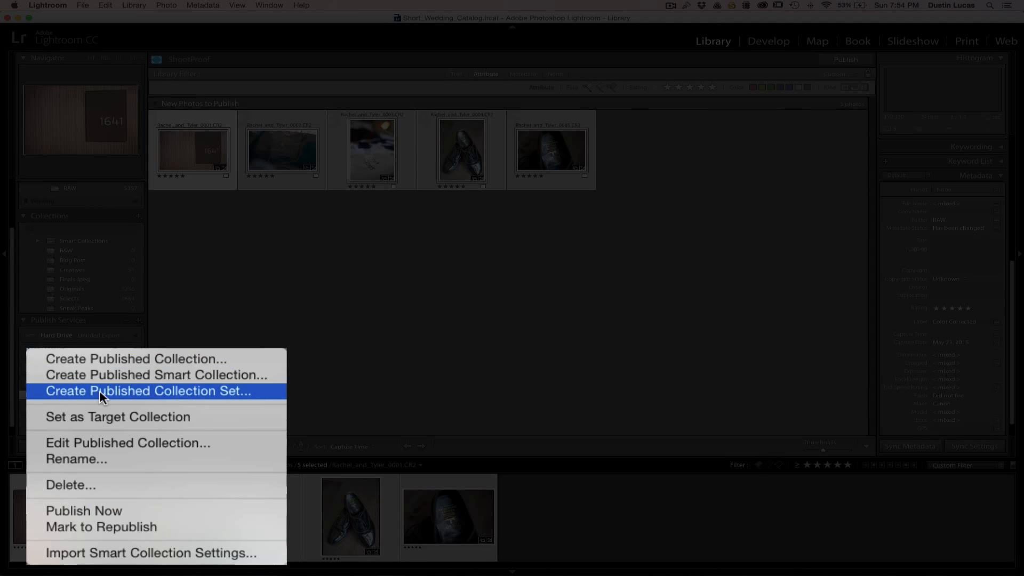
left_click(122, 444)
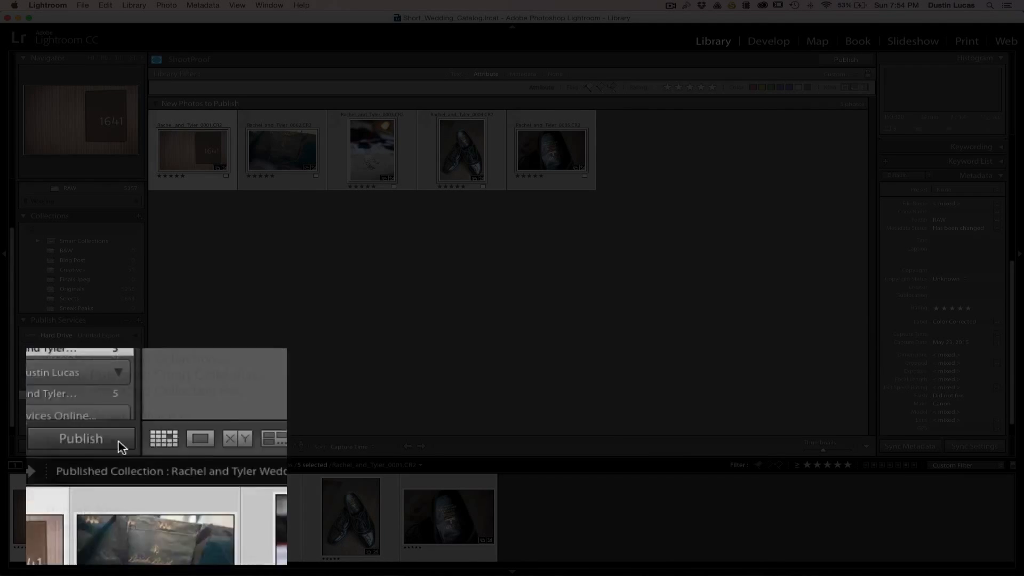
left_click(719, 198)
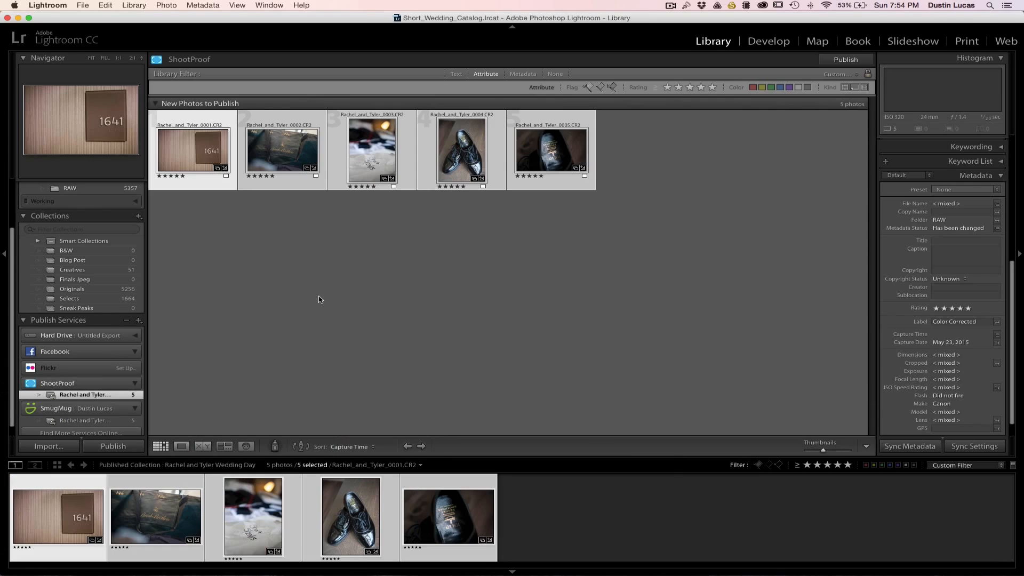
right_click(68, 398)
left_click(93, 506)
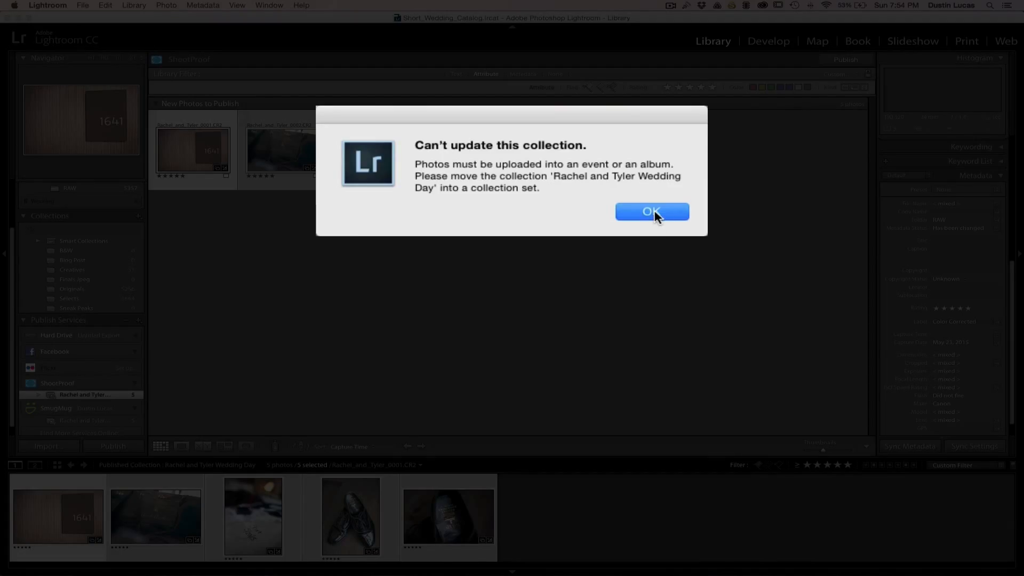
left_click(652, 213)
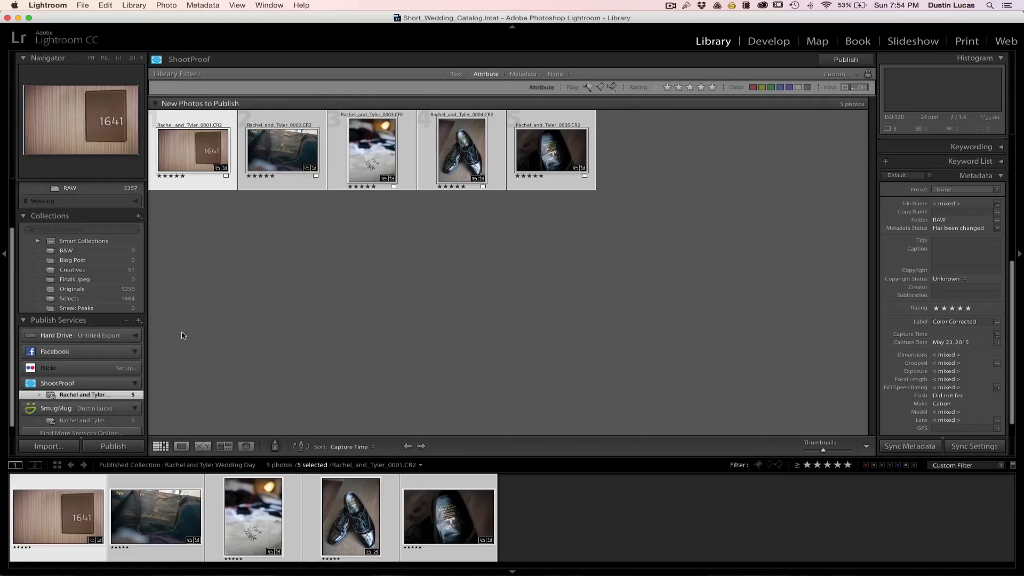
- Go to the photo's other published collection, return to the ShootProof one and try to publish all five photos once more
right_click(204, 156)
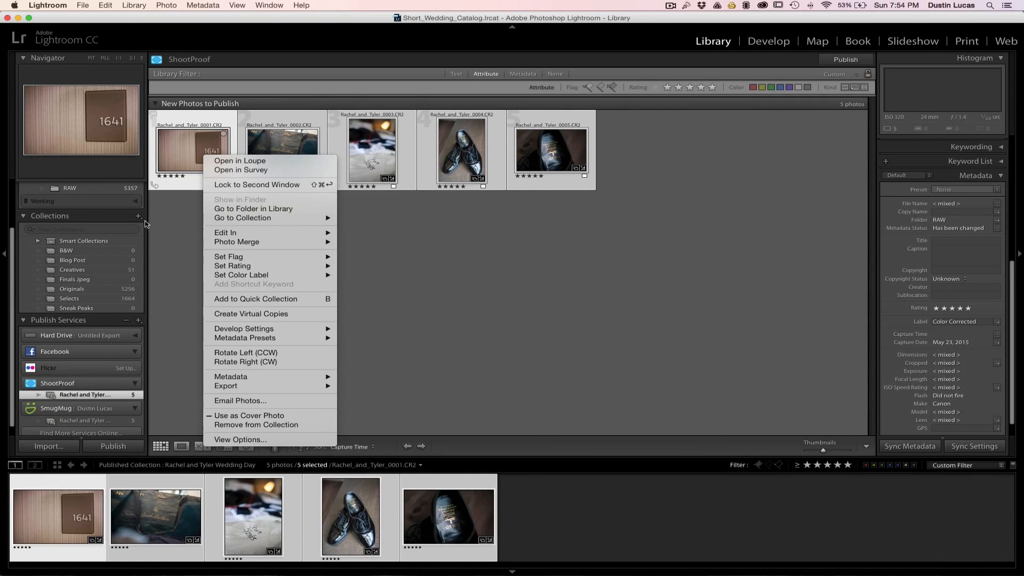
mouse_move(228, 223)
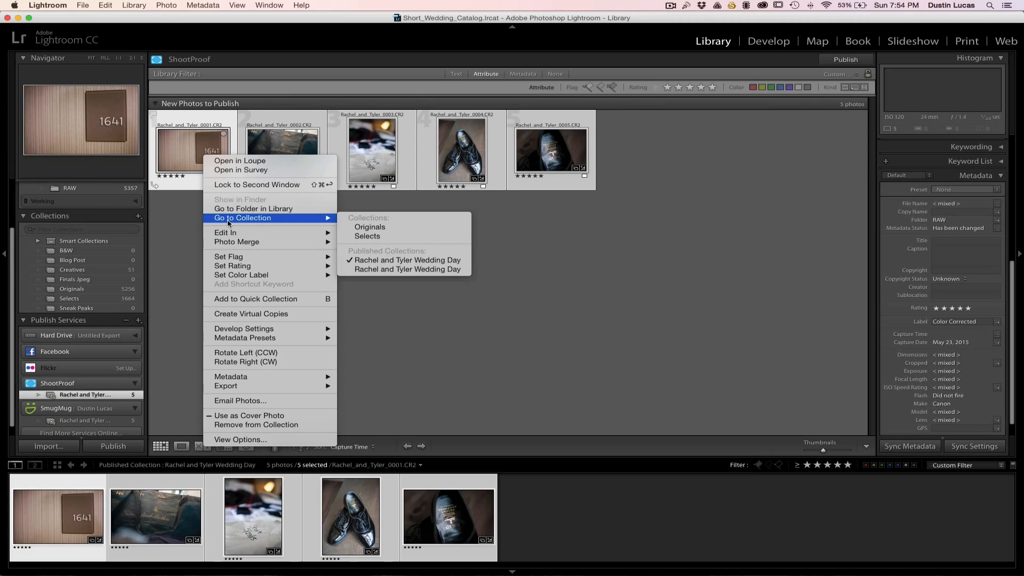
left_click(407, 269)
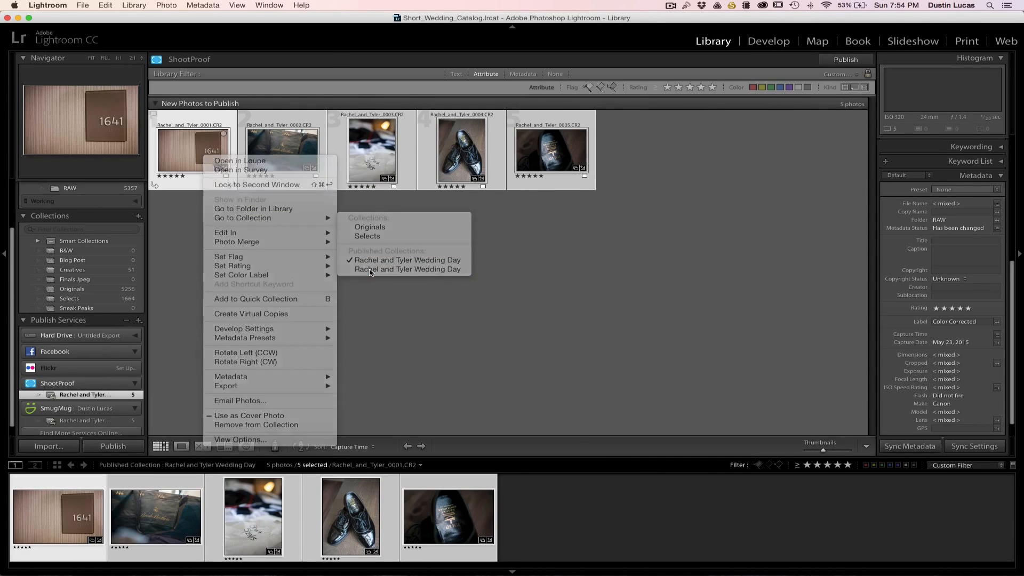
left_click(95, 395)
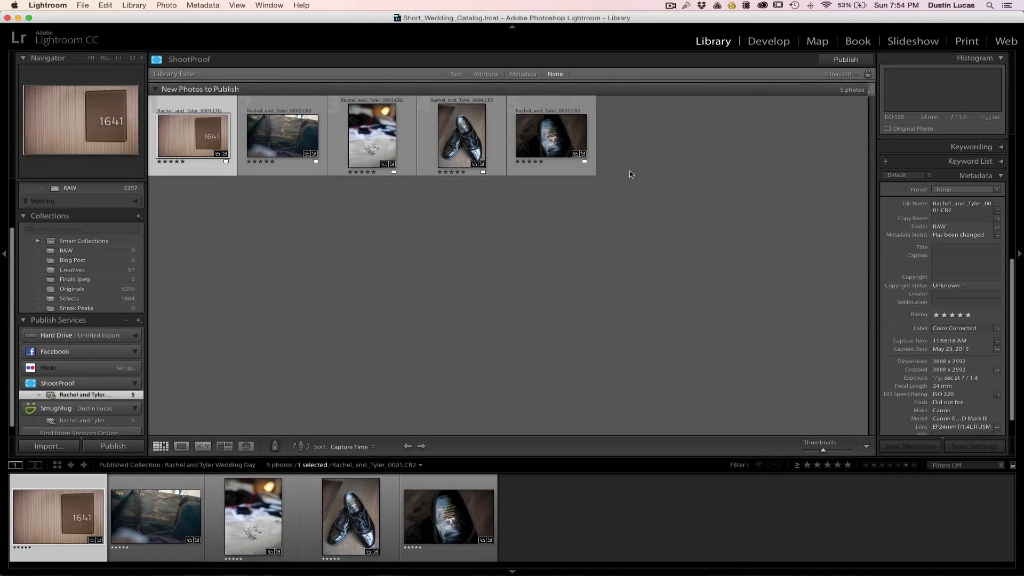
key("super+a")
left_click(845, 59)
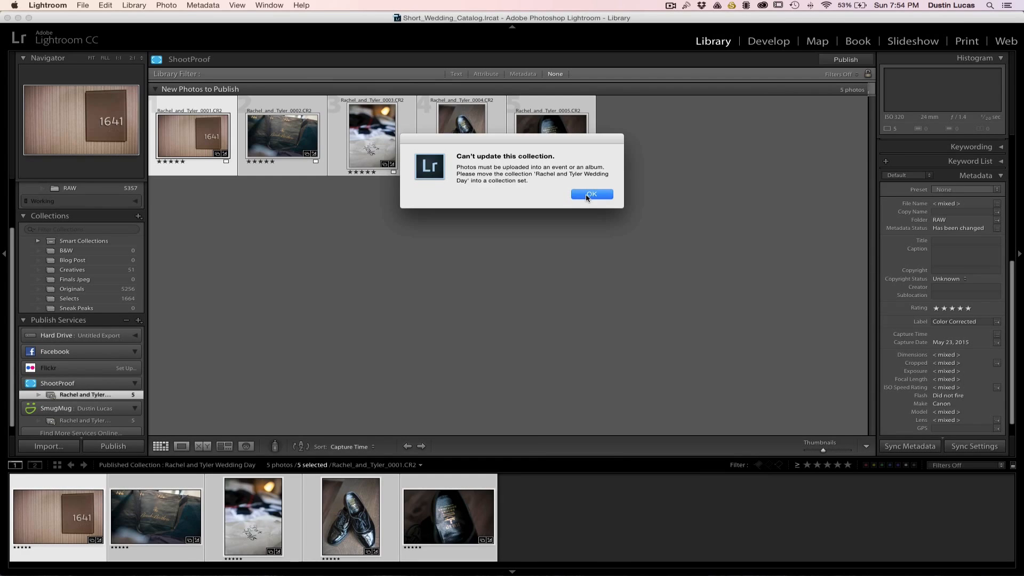
left_click(587, 195)
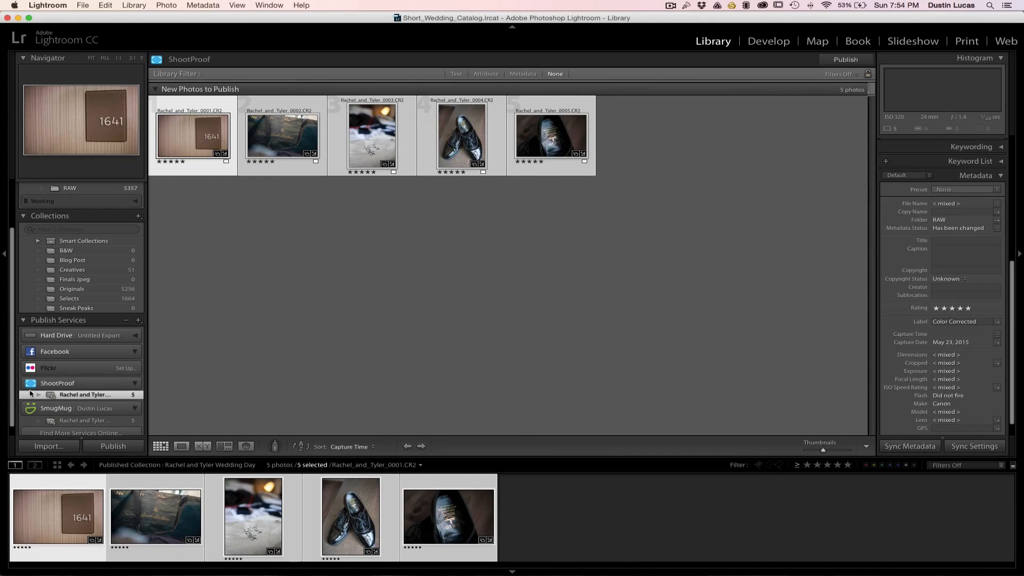
- Create a ShootProof published collection set named "Weddings 2015" and move the wedding collection into it
right_click(70, 386)
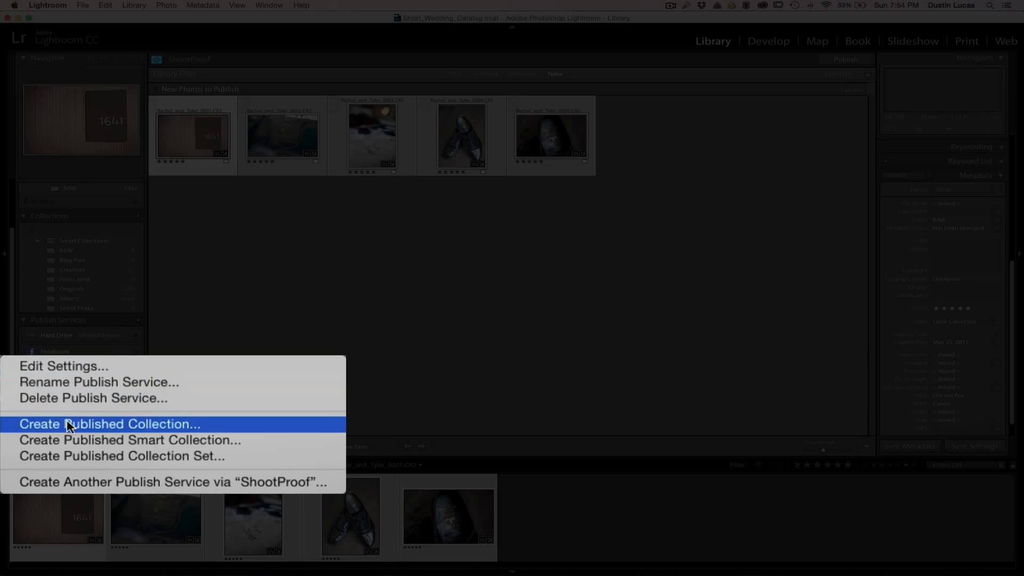
left_click(71, 456)
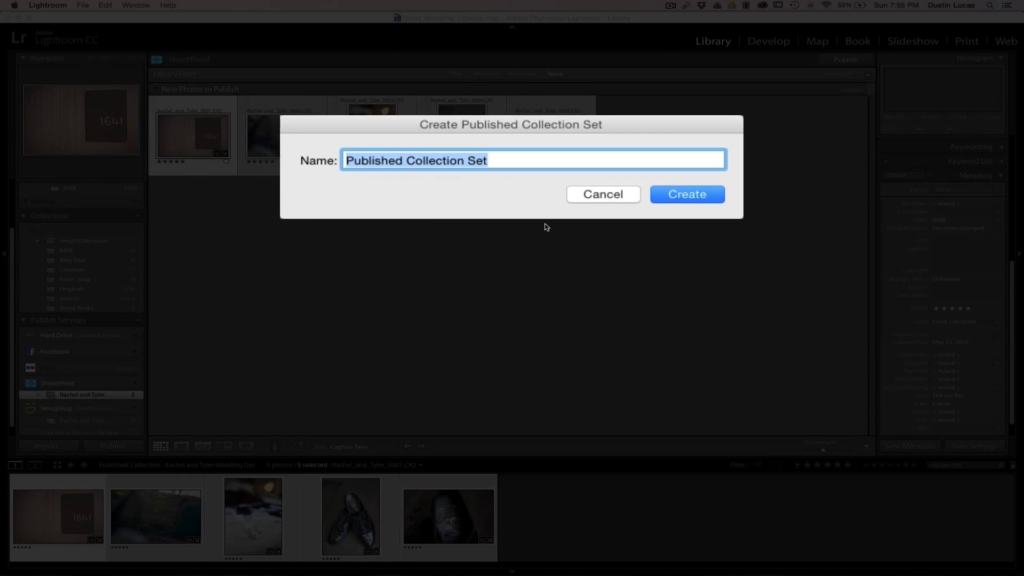
type("Wedding")
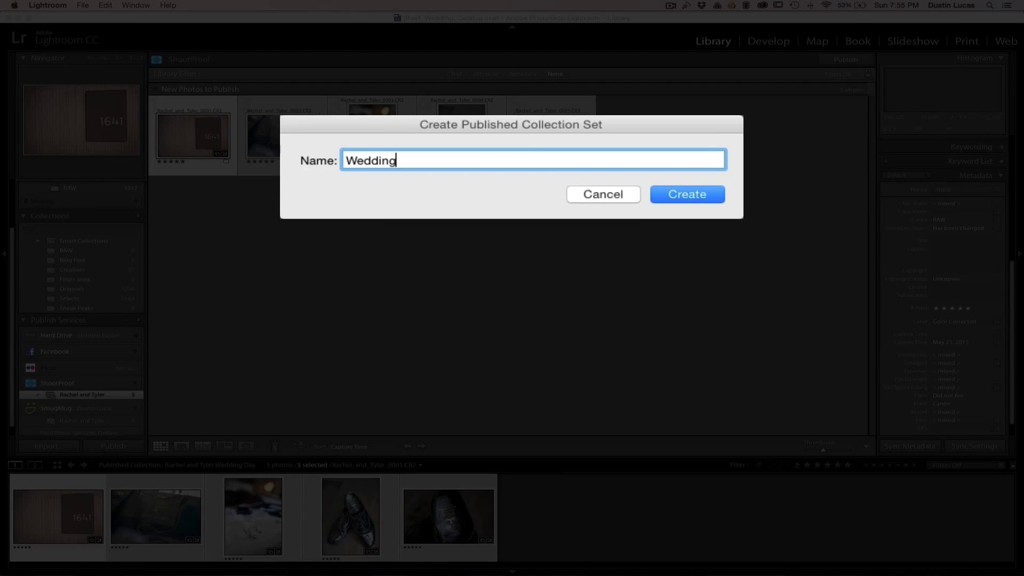
type("s 2015")
left_click(666, 196)
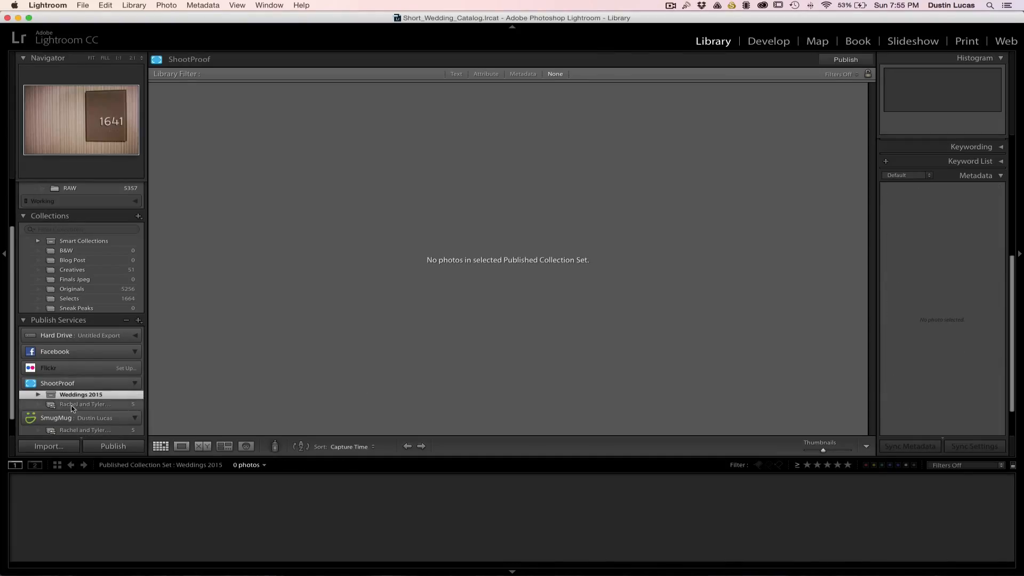
left_click_drag(73, 406, 73, 400)
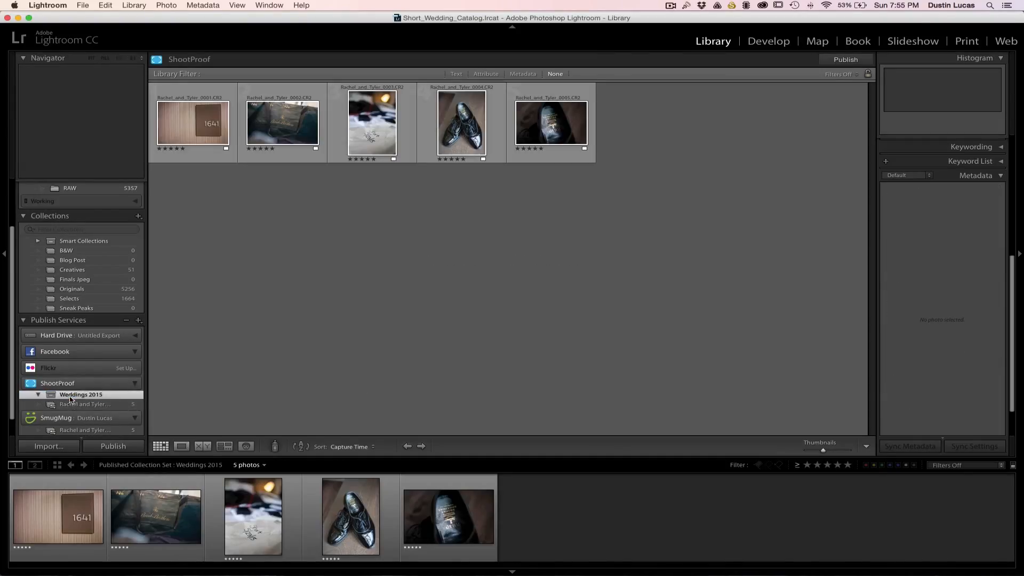
- Publish all photos of the wedding collection inside the ShootProof set "Weddings 2015"
left_click(77, 405)
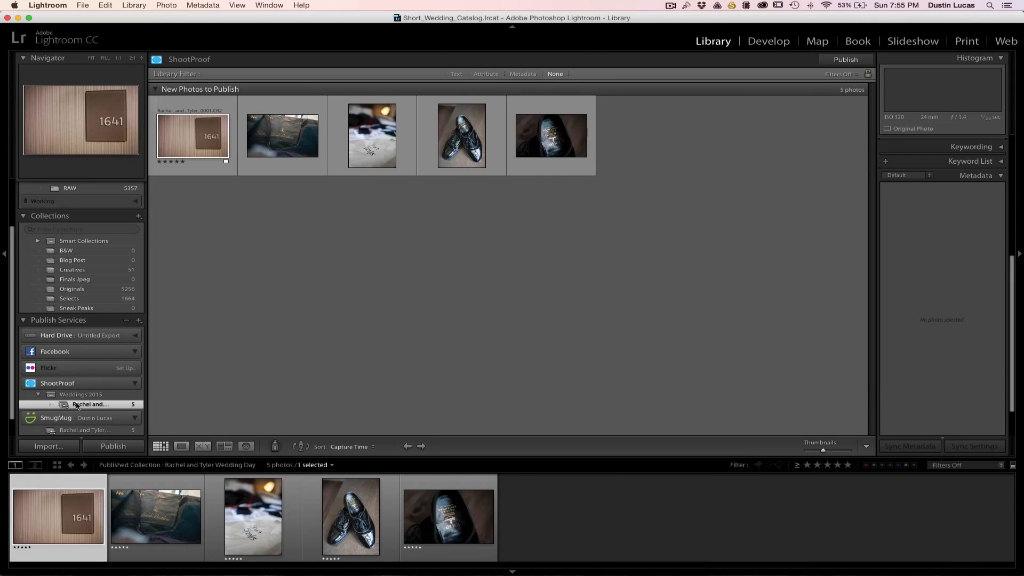
key("super+a")
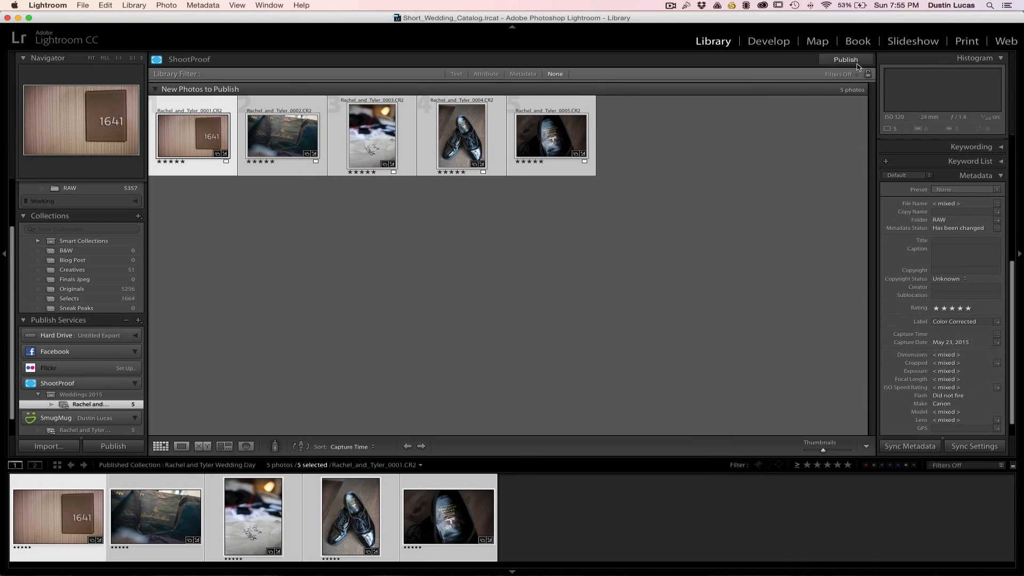
left_click(852, 60)
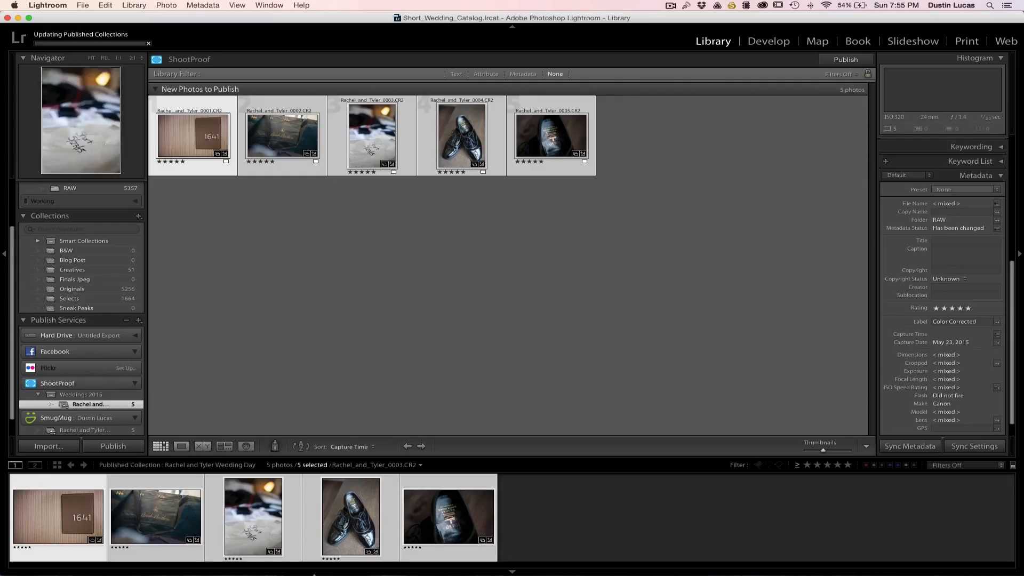
- Switch to Chrome's ShootProof Galleries page, check the publishing progress in Lightroom, and reload the Galleries page in Chrome
mouse_move(313, 574)
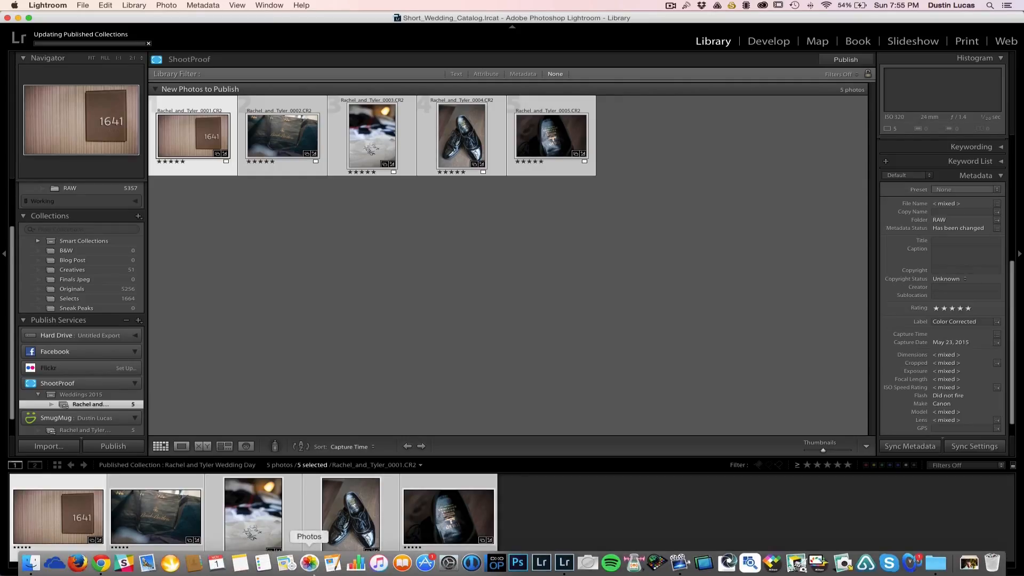
left_click(101, 569)
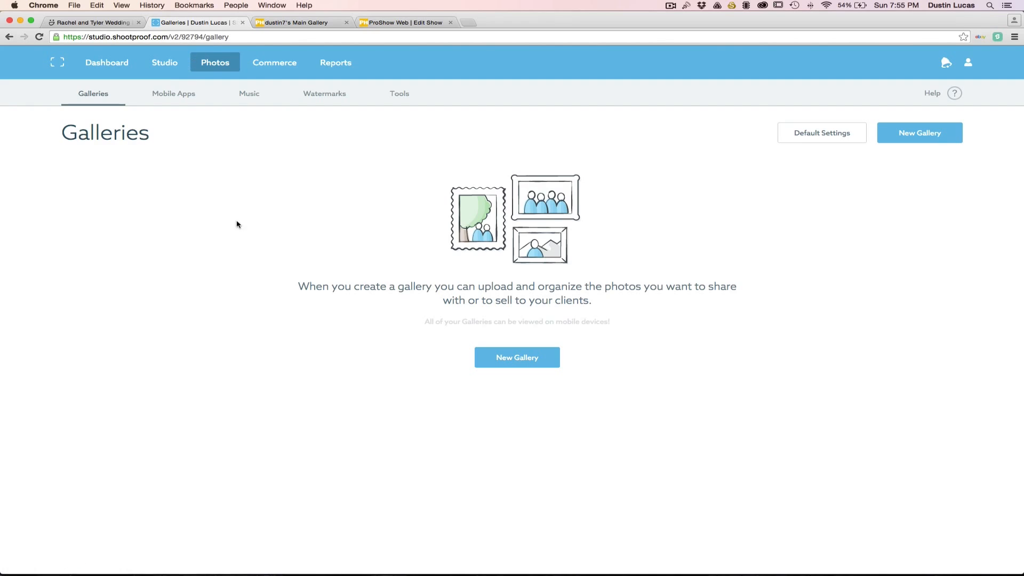
key("super+Tab")
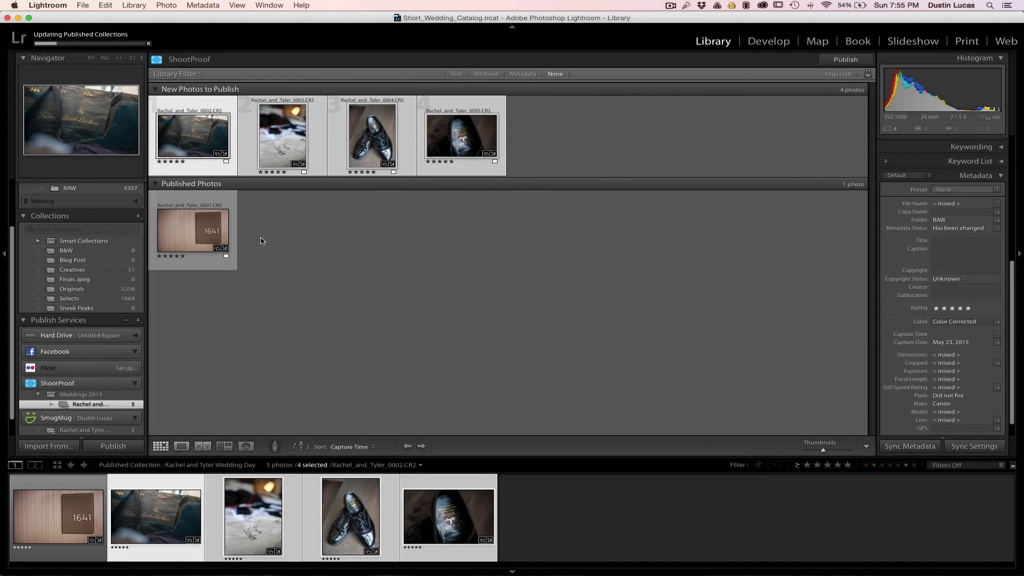
key("super+Tab")
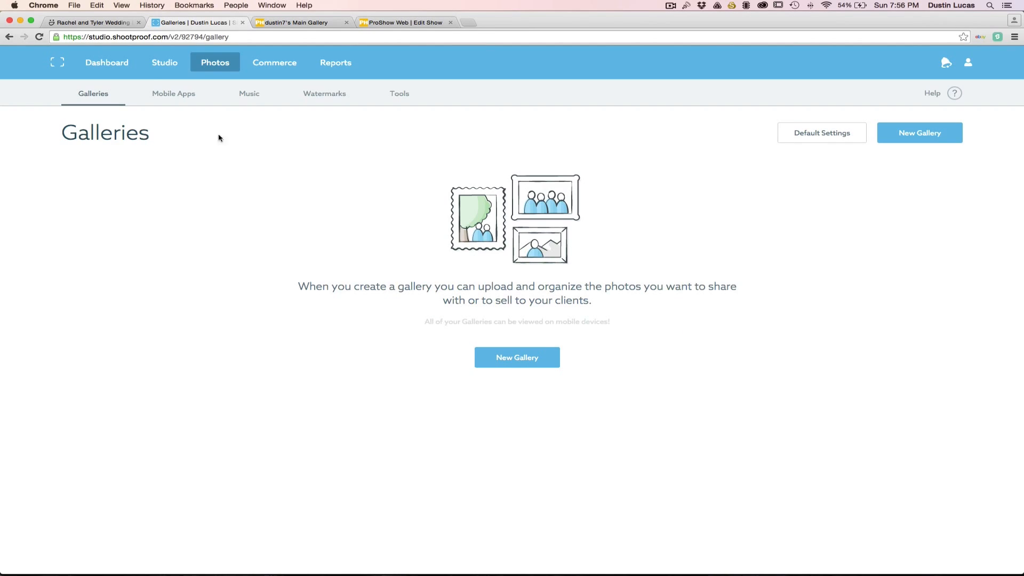
left_click(39, 37)
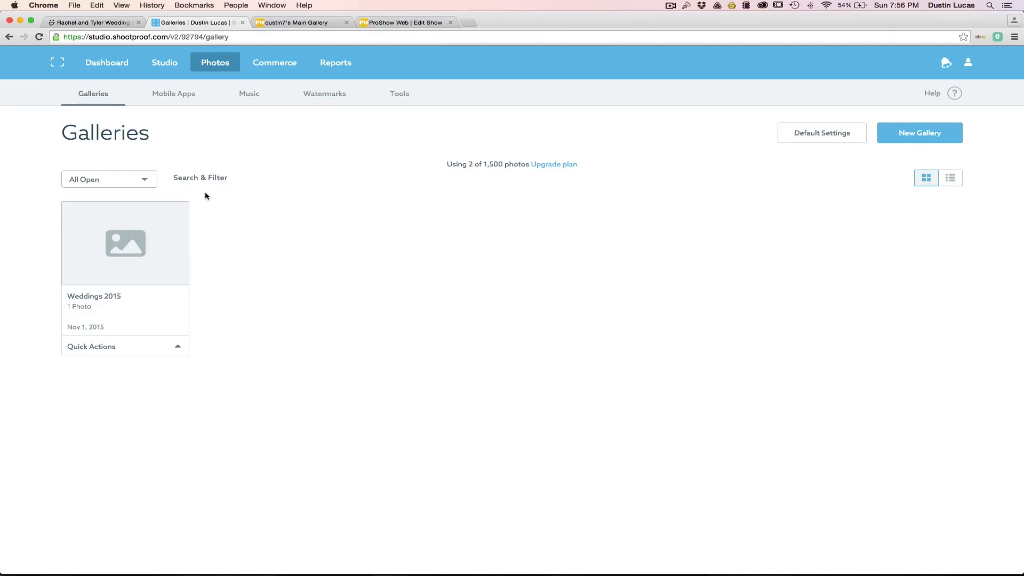
- Open the Client View of the Weddings 2015 gallery and enter the gallery to view its photos
left_click(160, 346)
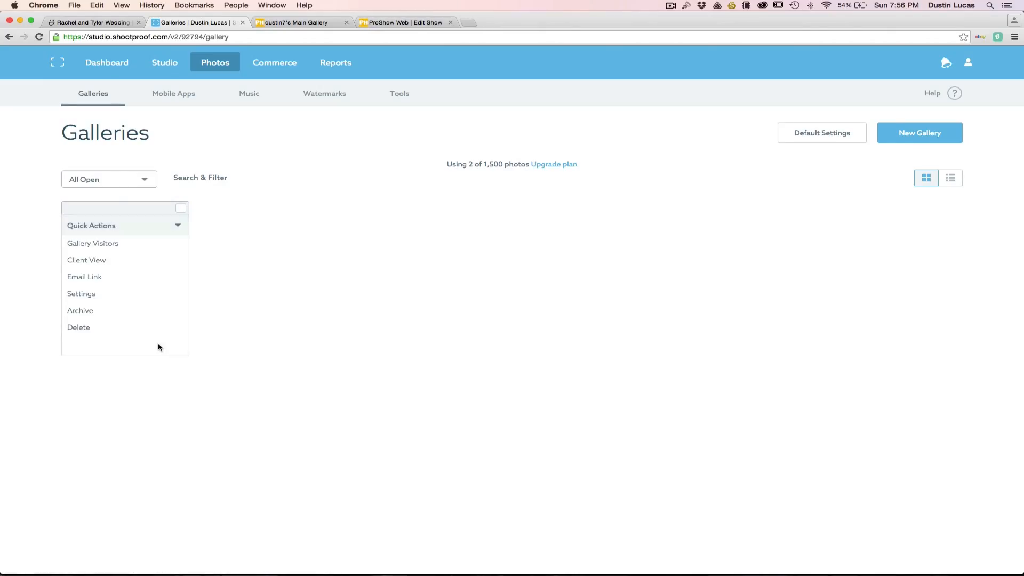
left_click(80, 261)
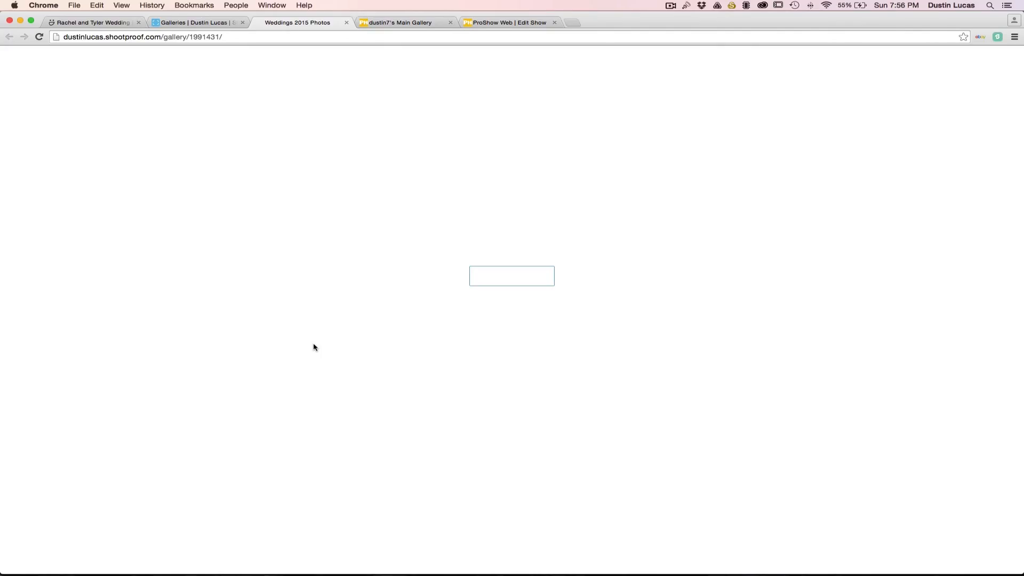
key("super+Tab")
key("Escape")
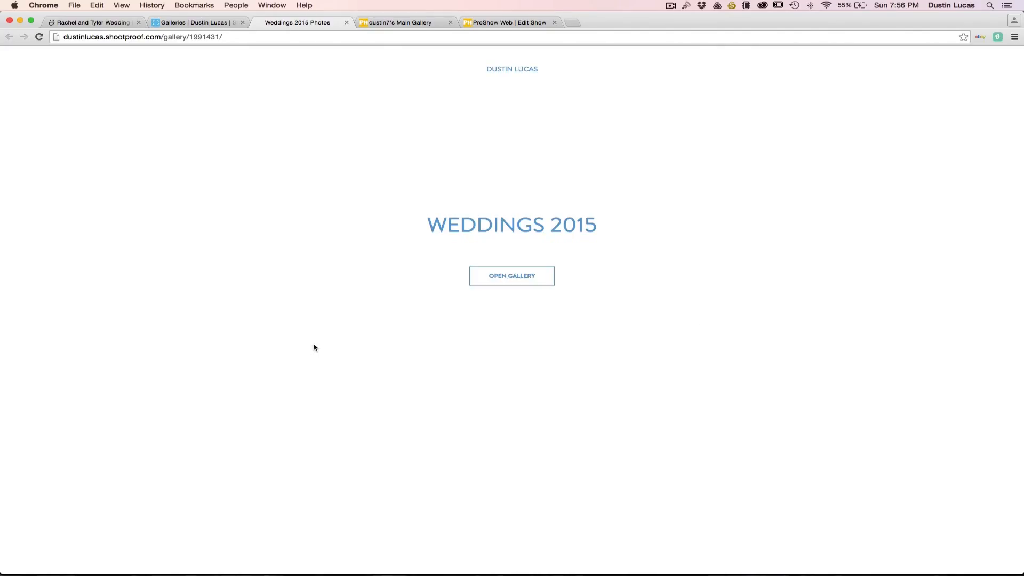
left_click(498, 284)
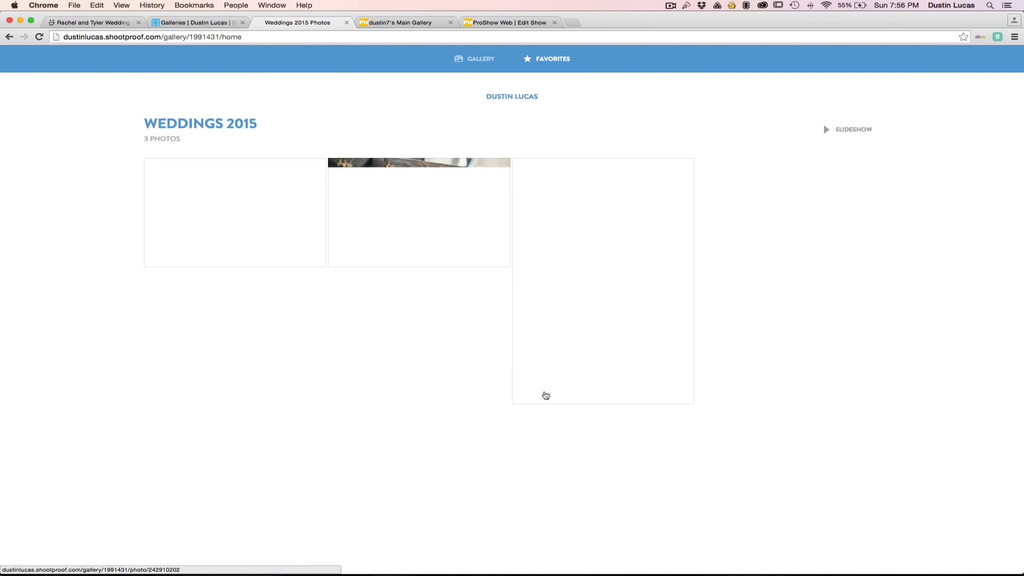
- Check the published collection in Lightroom, return to Chrome and reload the Weddings 2015 client gallery
key("super+Tab")
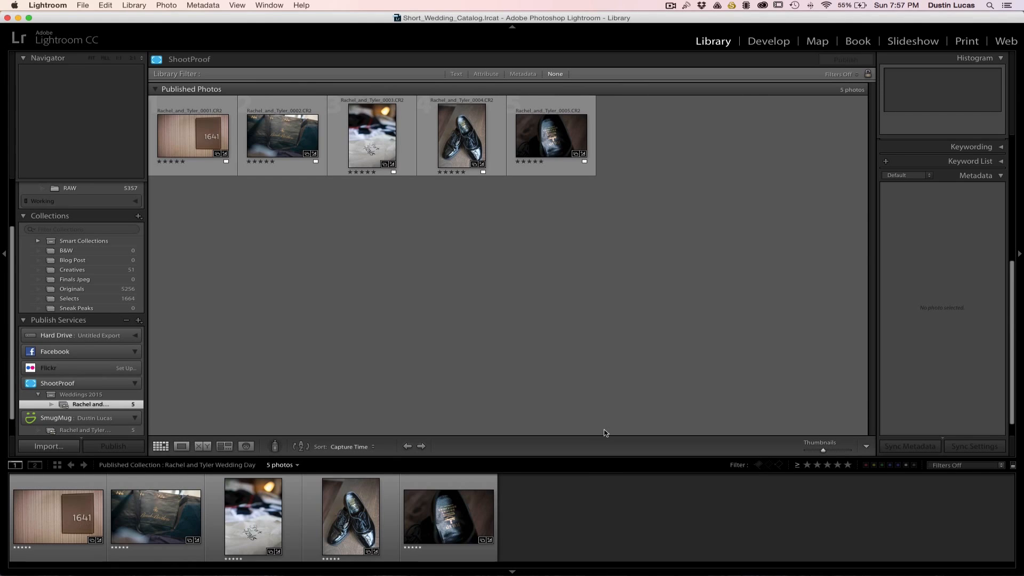
key("super+Tab")
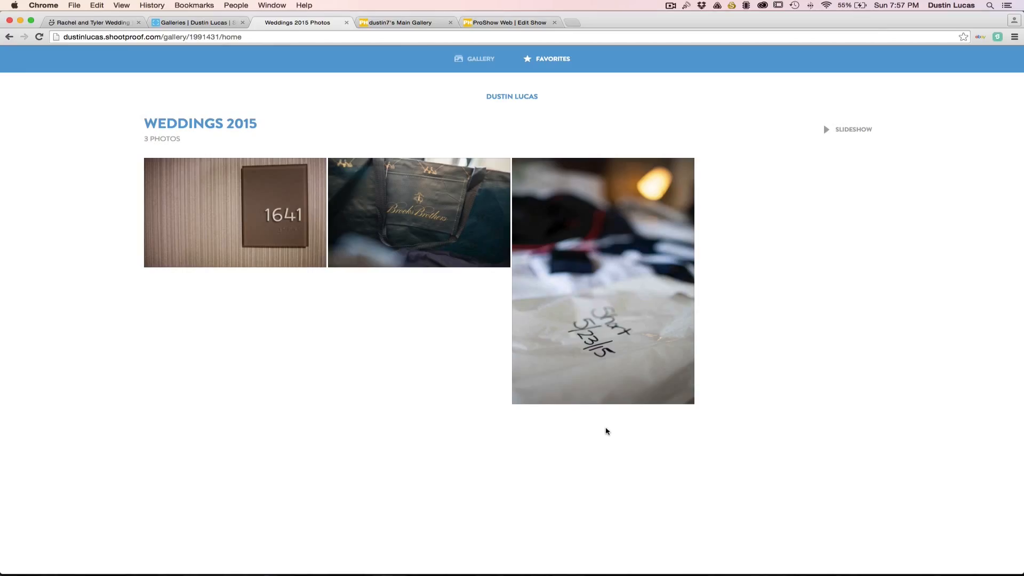
left_click(38, 38)
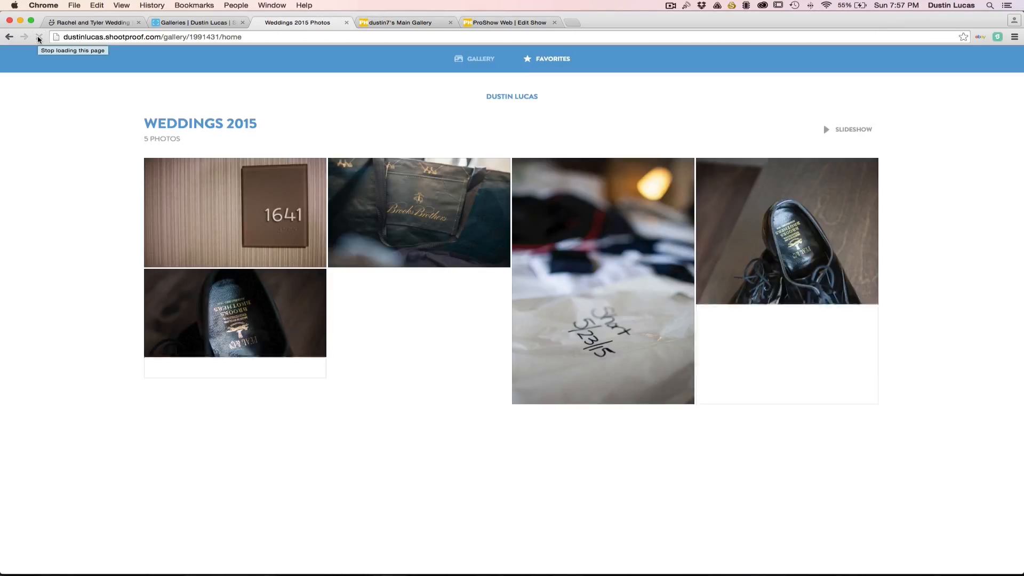